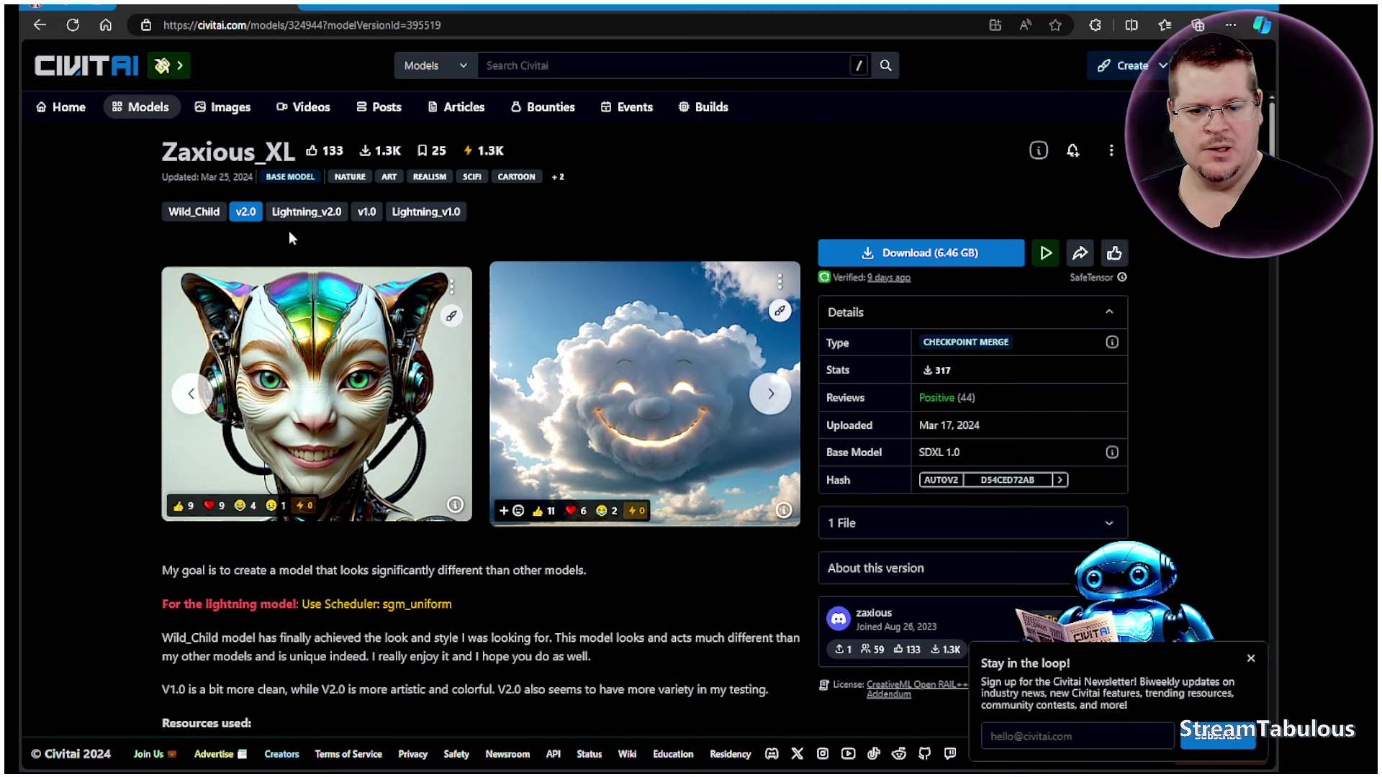
- Switch the Zaxious_XL page to the Lightning_v2.0 version and scroll down to its details
left_click(309, 213)
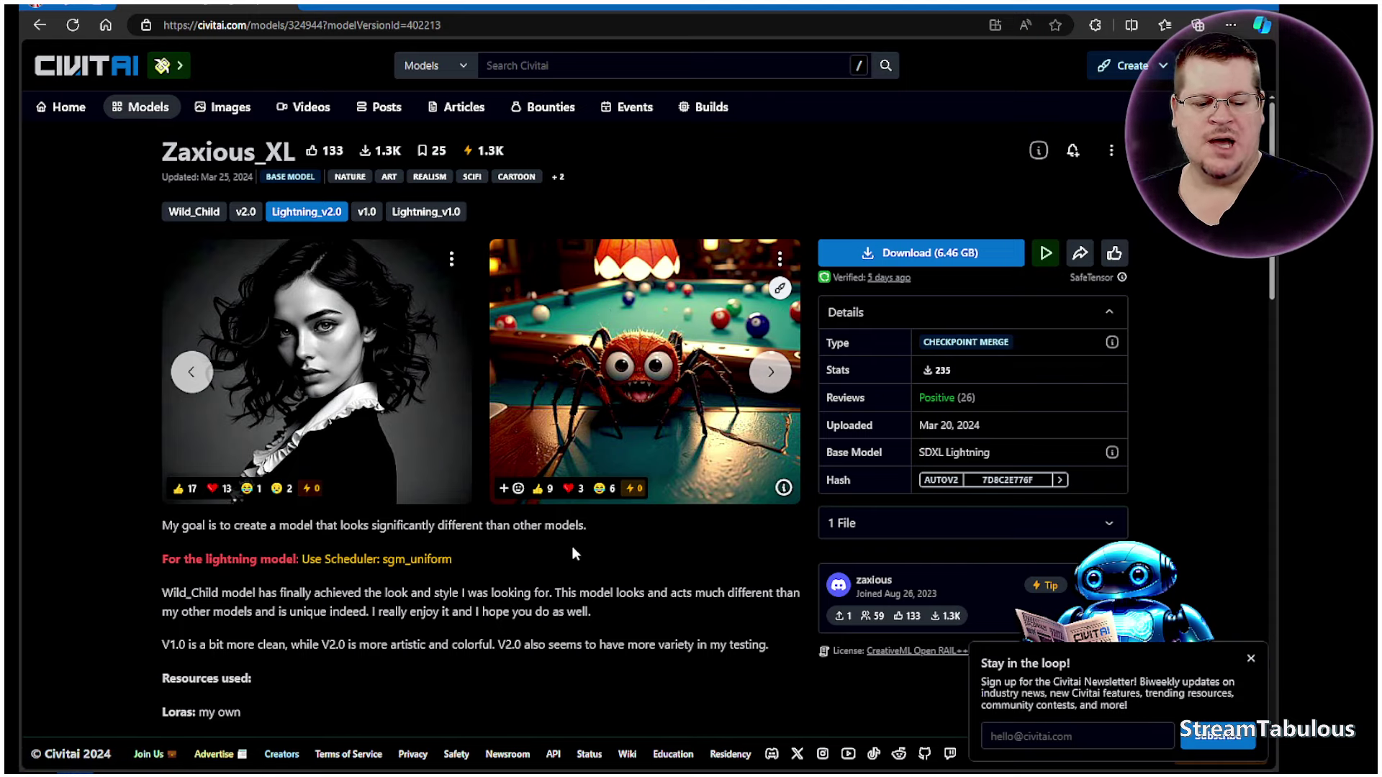
scroll(571, 546, "down", 3)
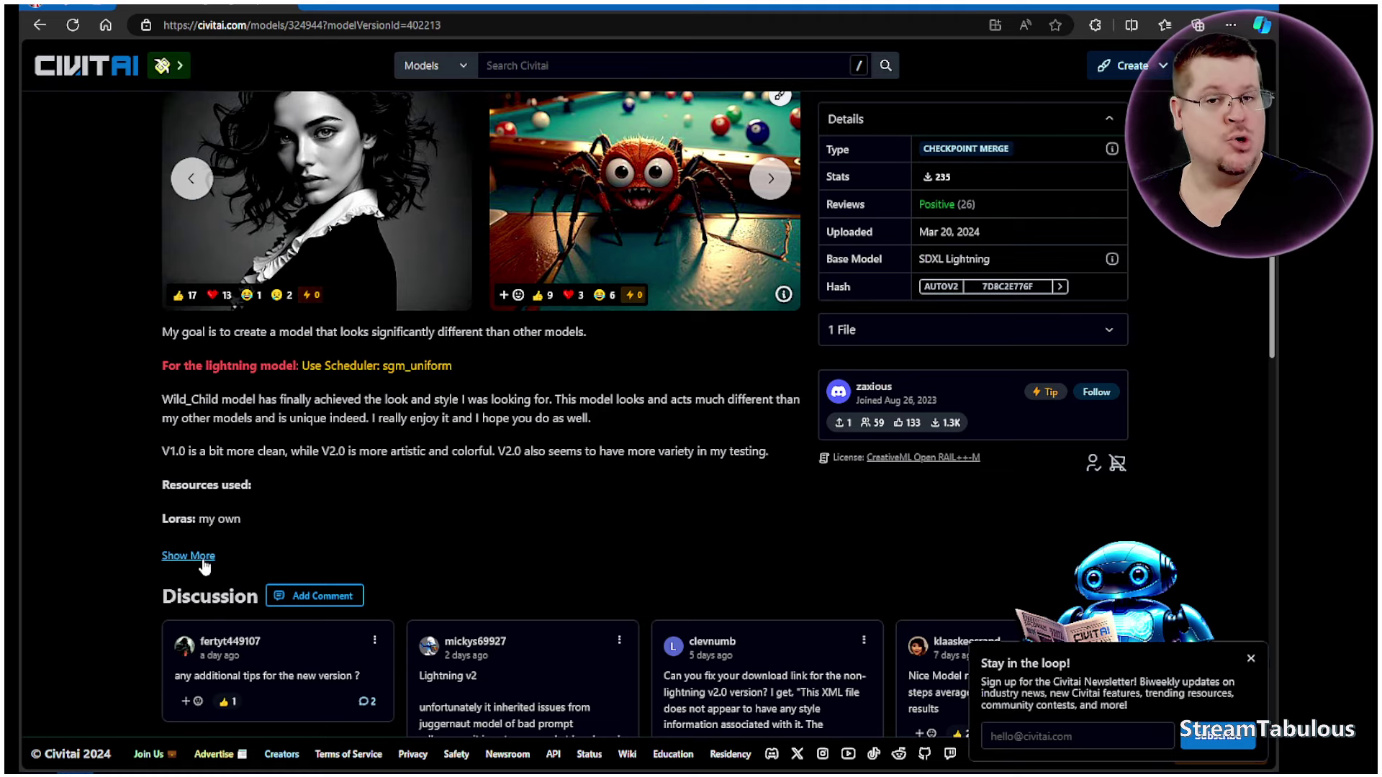
- Expand the Lightning_v2.0 description and highlight Juggernaut among its merged base checkpoints
left_click(203, 563)
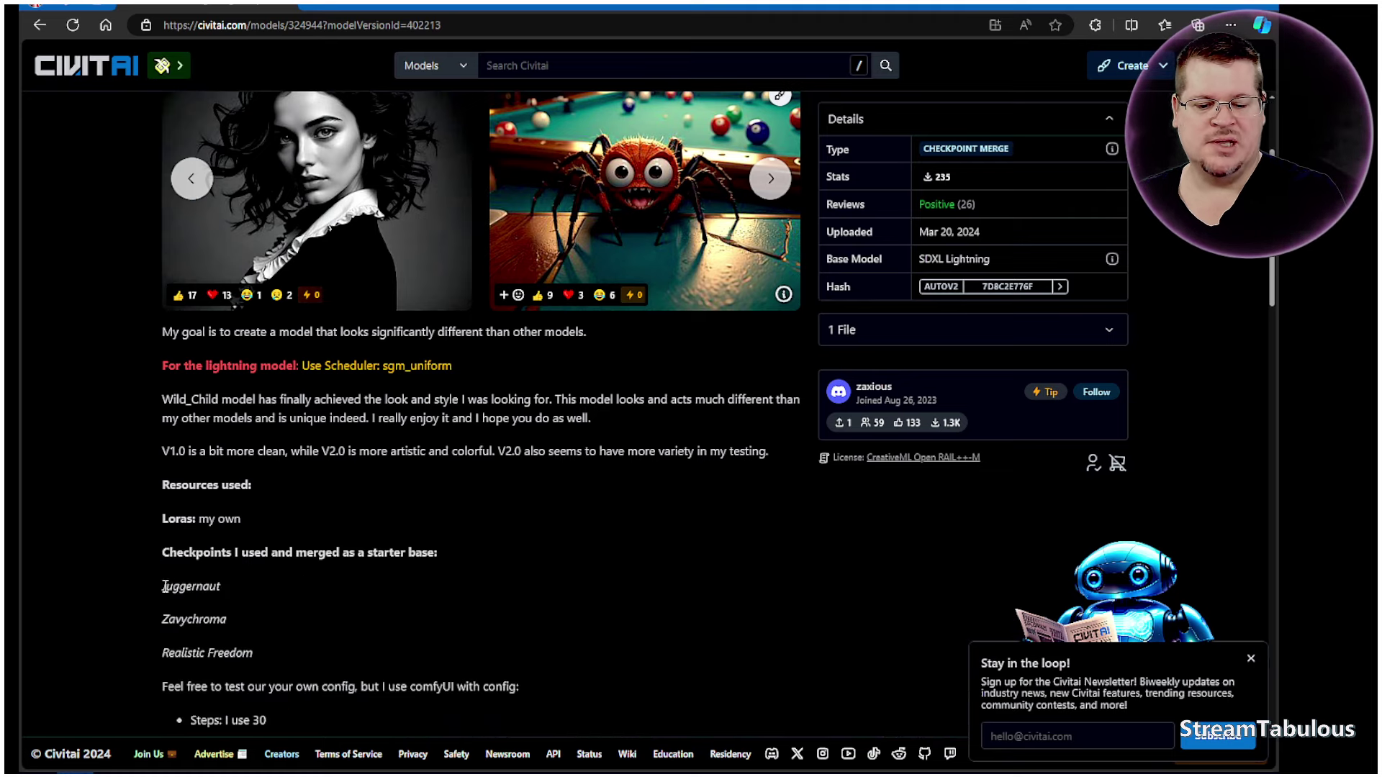
left_click_drag(160, 585, 223, 586)
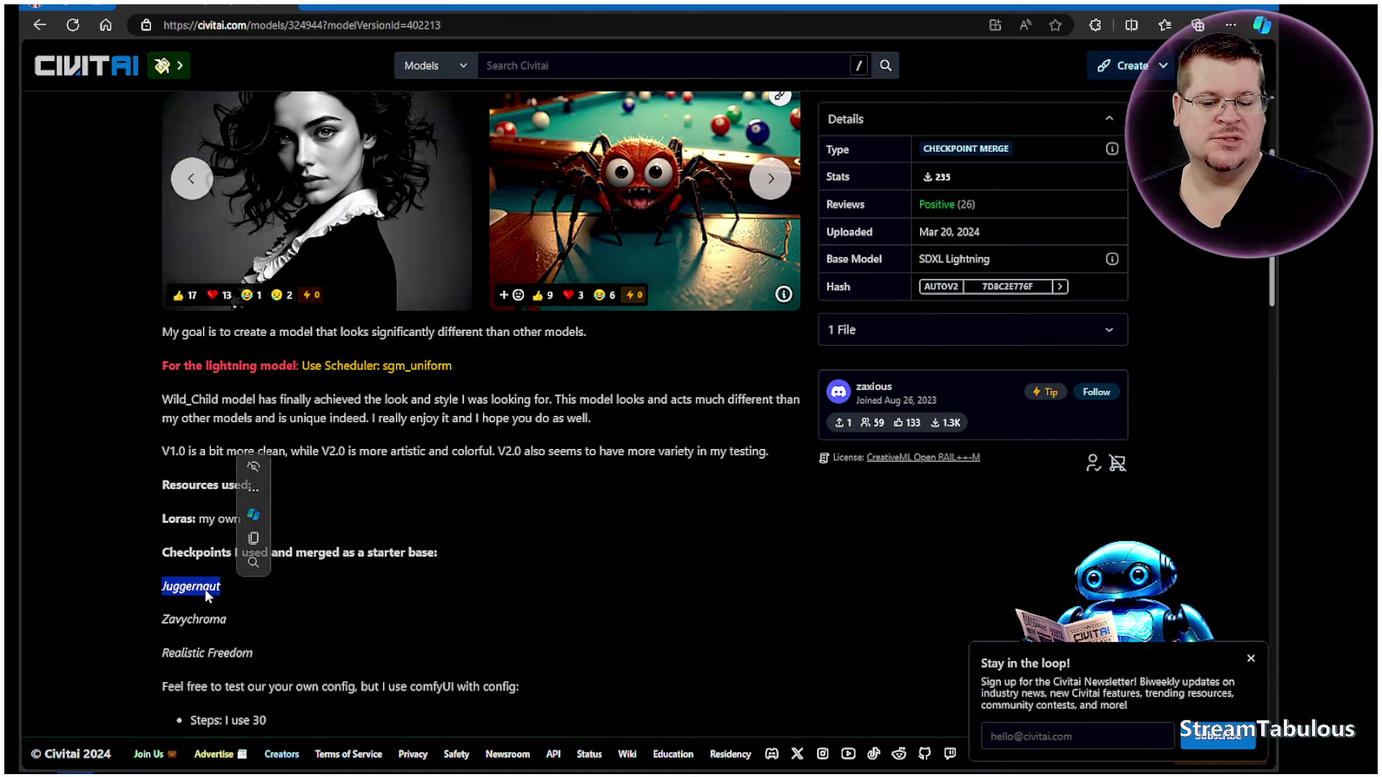
left_click(281, 600)
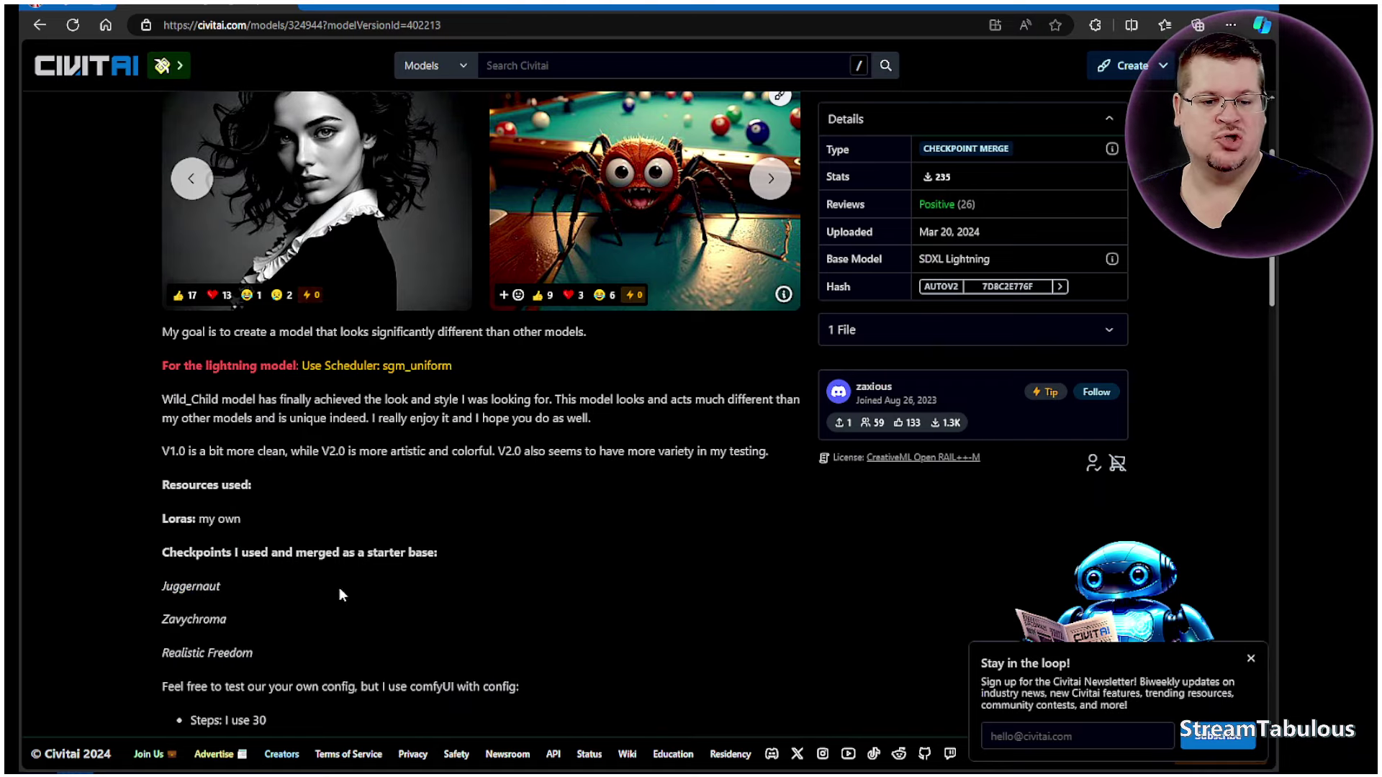
scroll(339, 587, "up", 3)
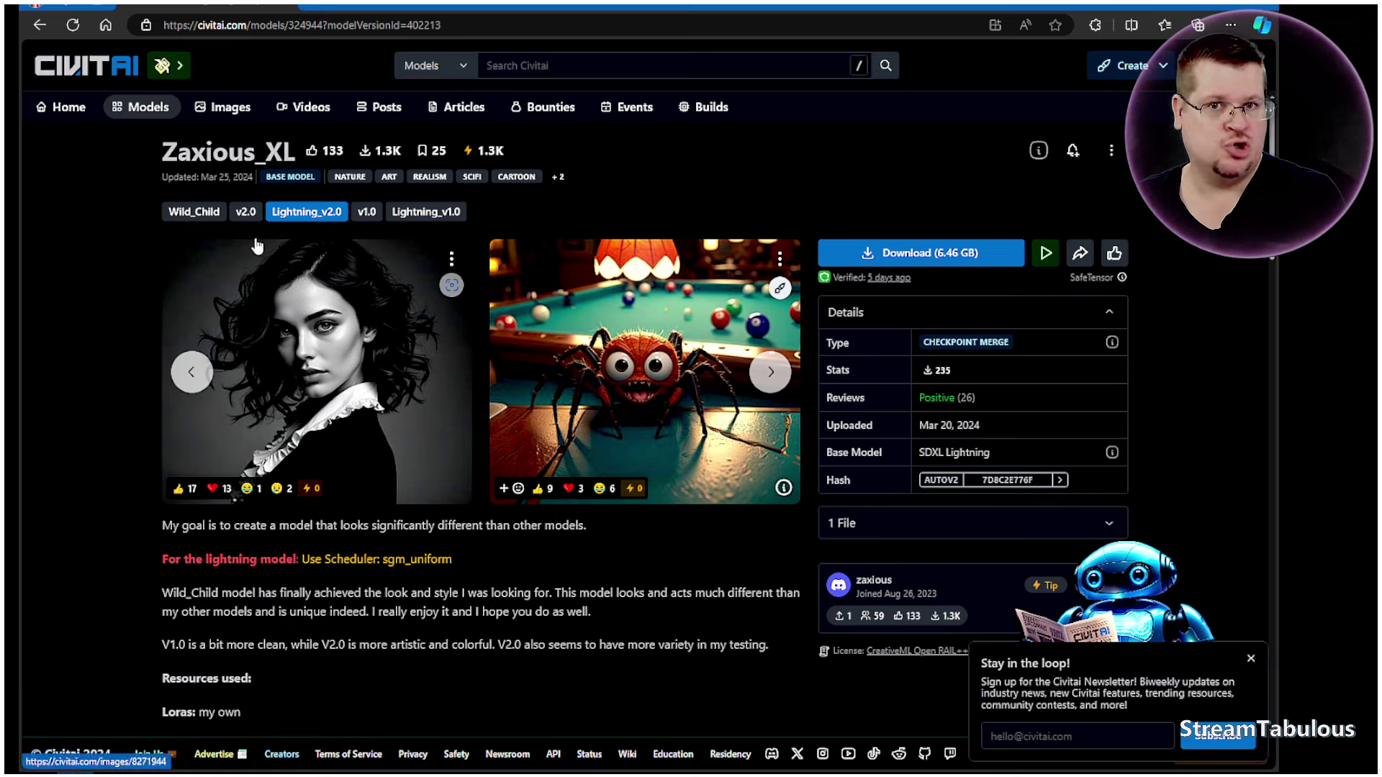
- Compare the v2.0, Wild_Child and Lightning_v2.0 versions of Zaxious_XL
left_click(245, 213)
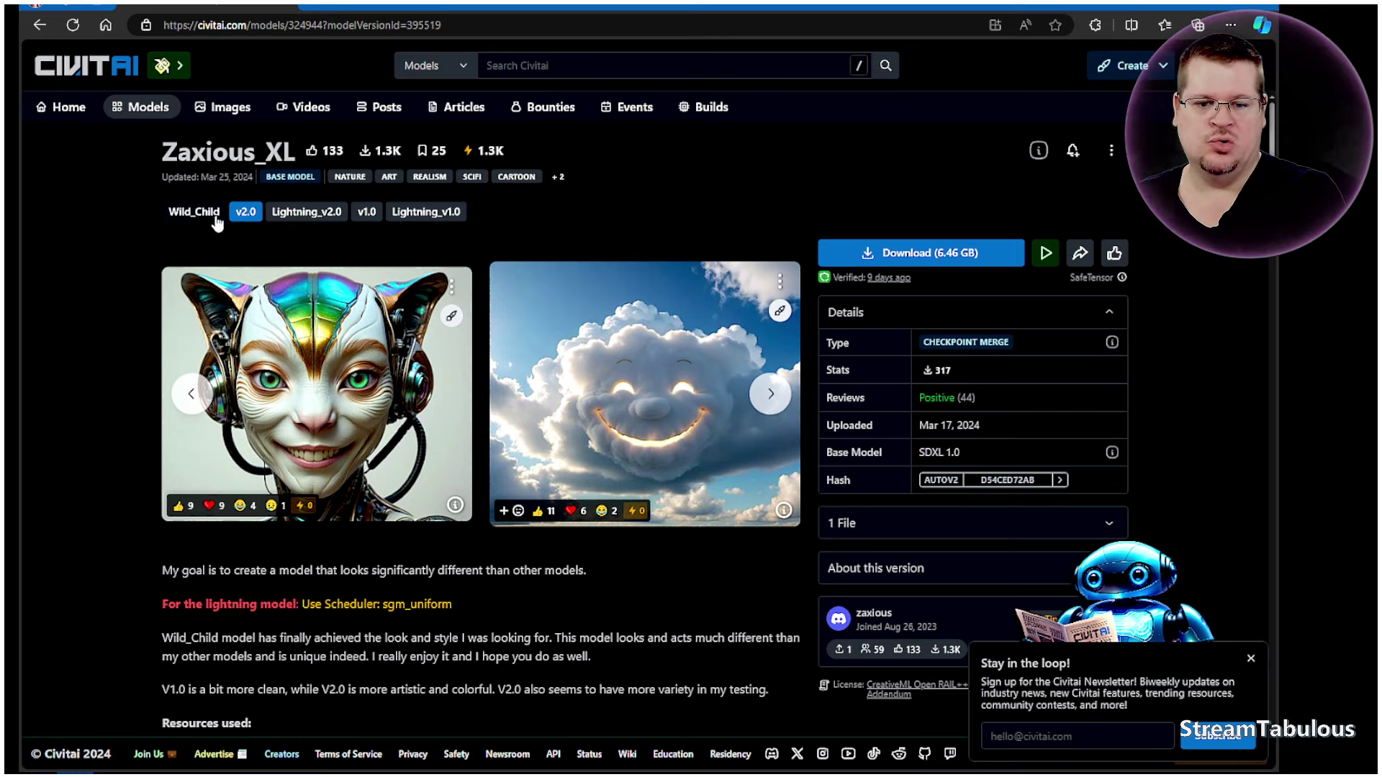
left_click(215, 216)
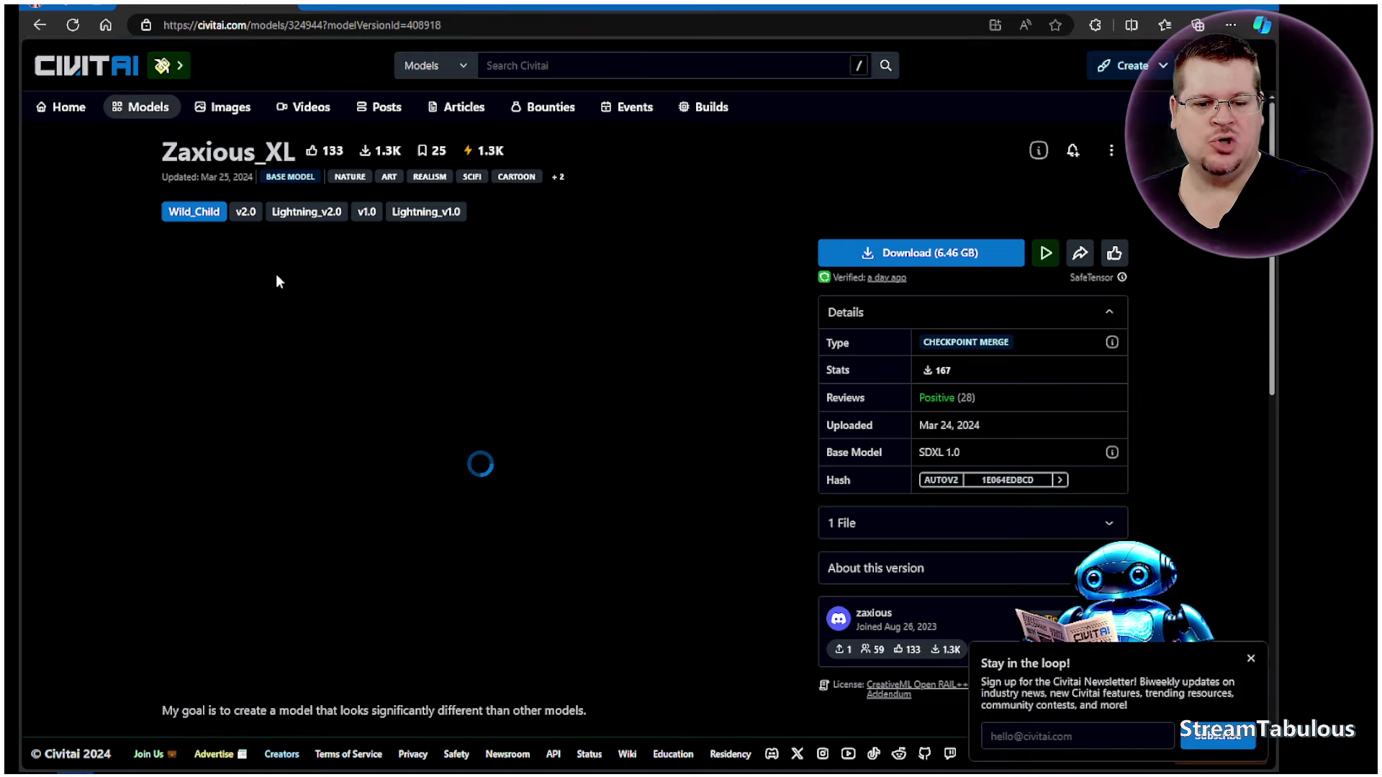
left_click(306, 211)
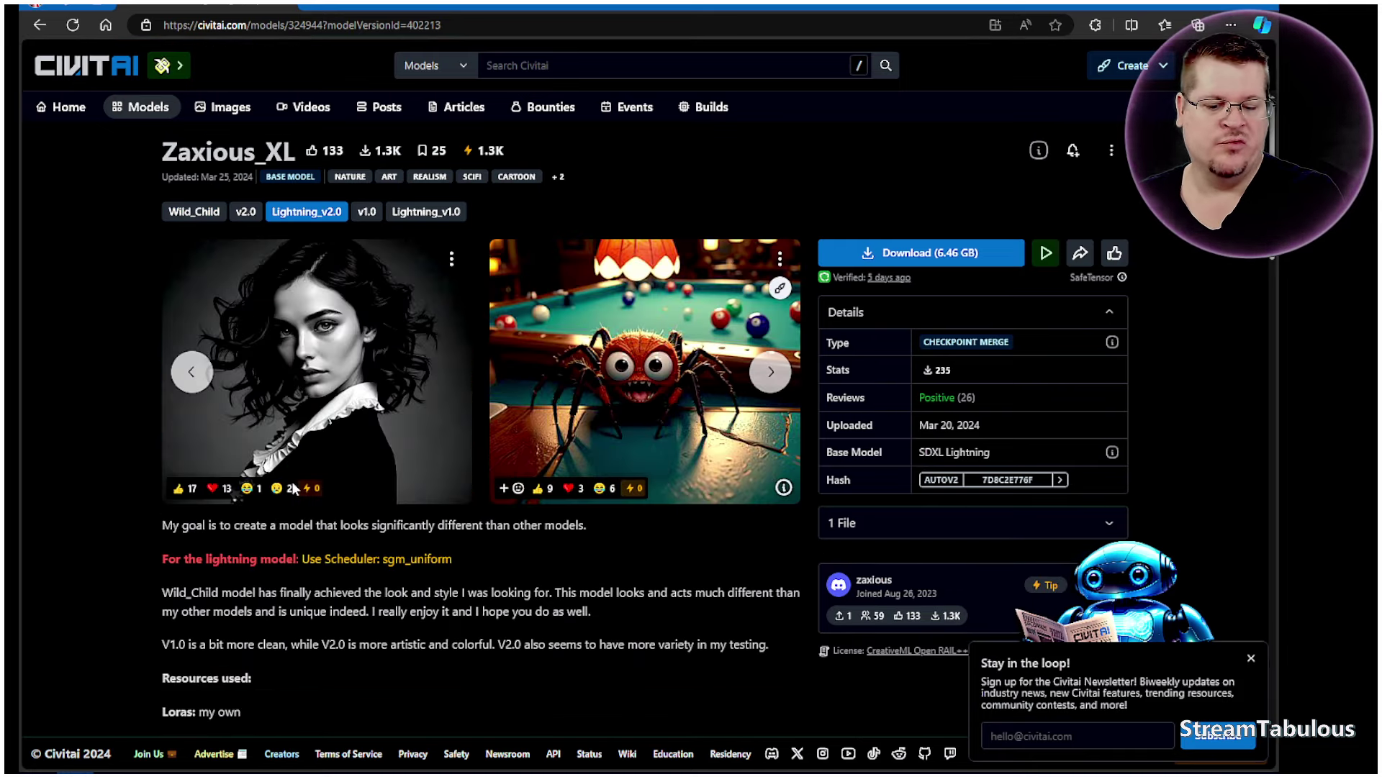
- Read Lightning_v2.0's recommended config: 30 steps, cfg 3, dpmpp_3m_sde_gpu sampler, sgm_uniform scheduler
scroll(275, 589, "down", 4)
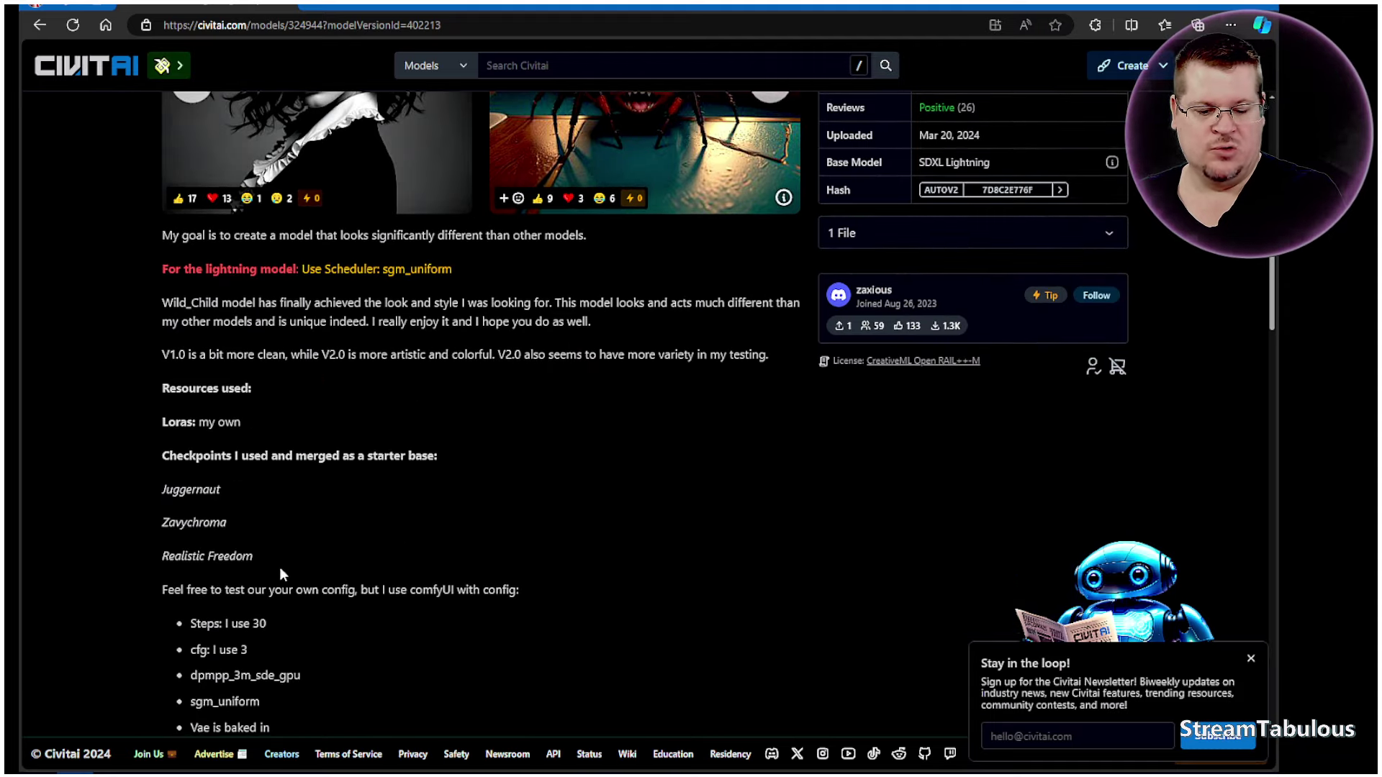
scroll(281, 573, "down", 1)
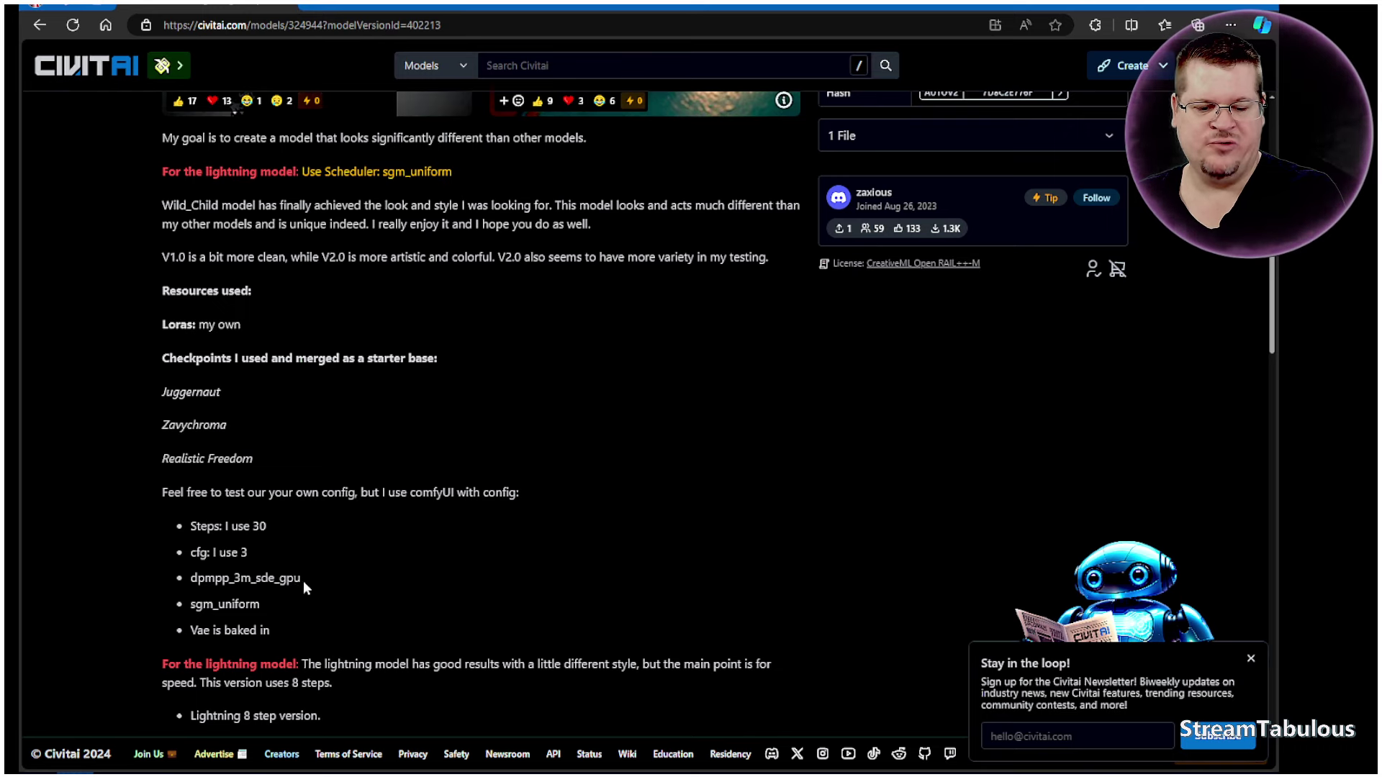
left_click_drag(302, 577, 192, 574)
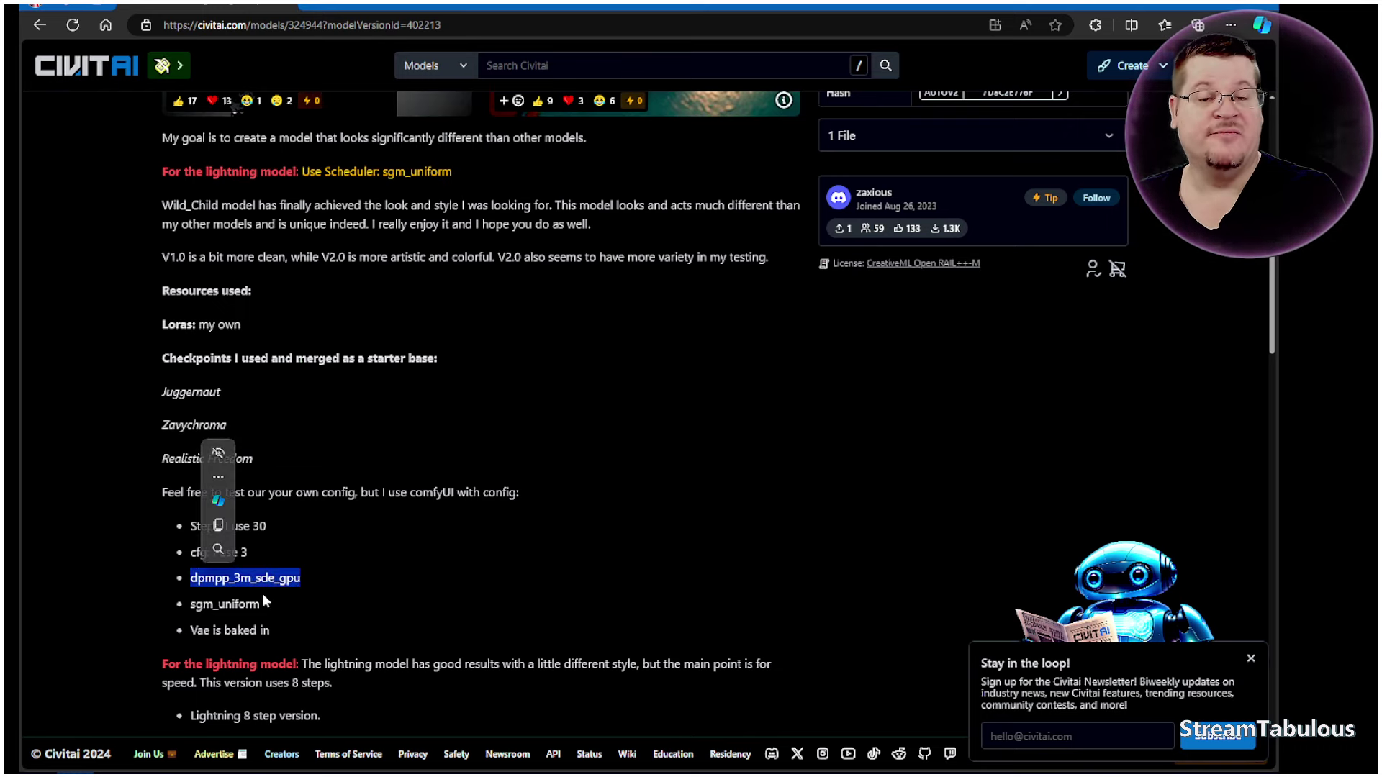
left_click(305, 576)
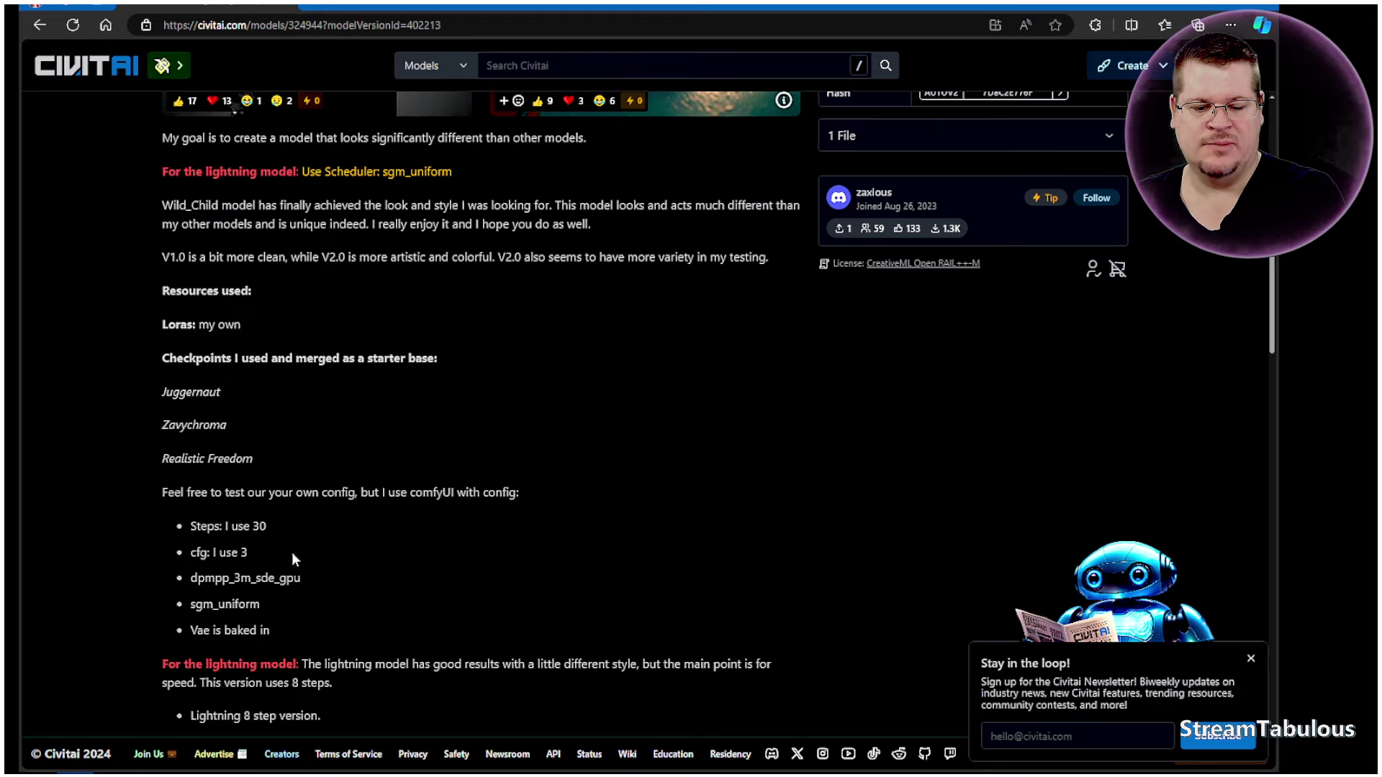
scroll(292, 551, "up", 5)
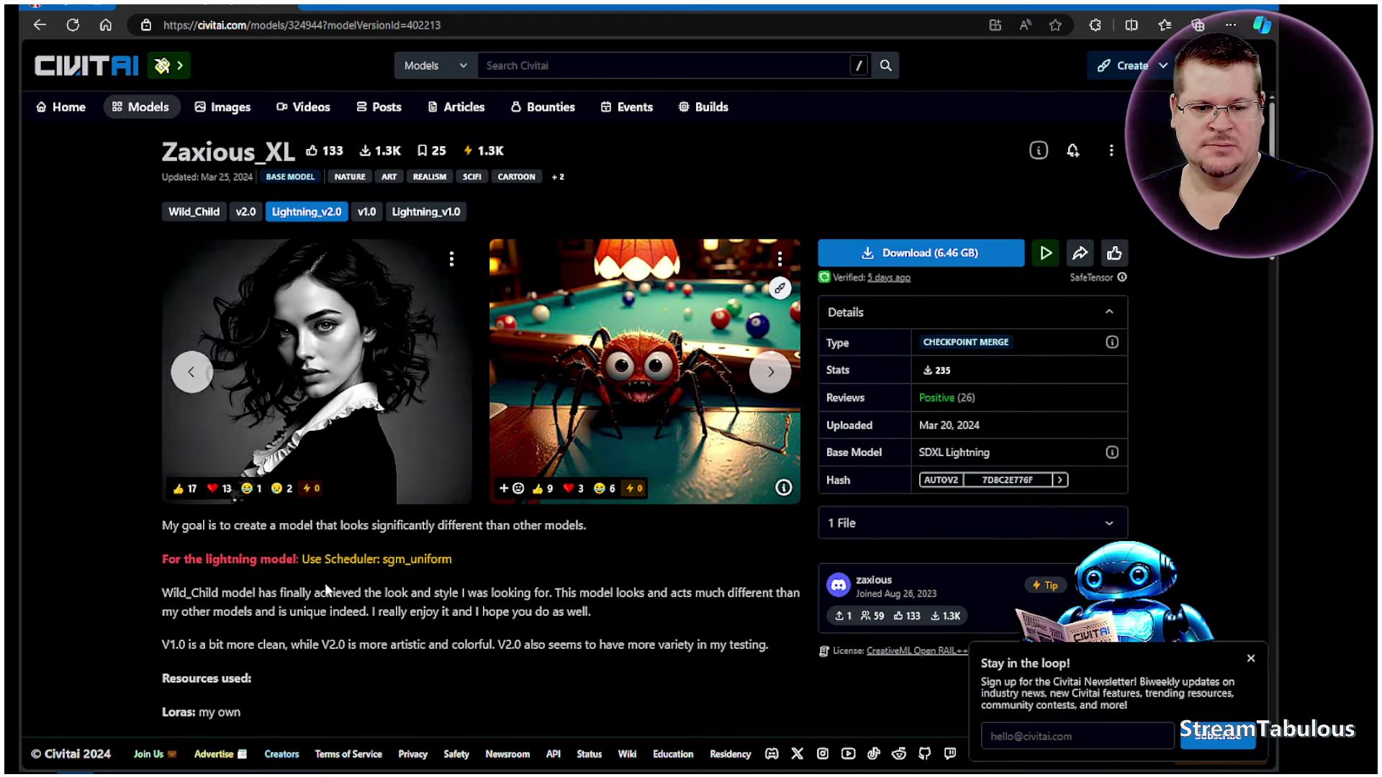
mouse_move(346, 771)
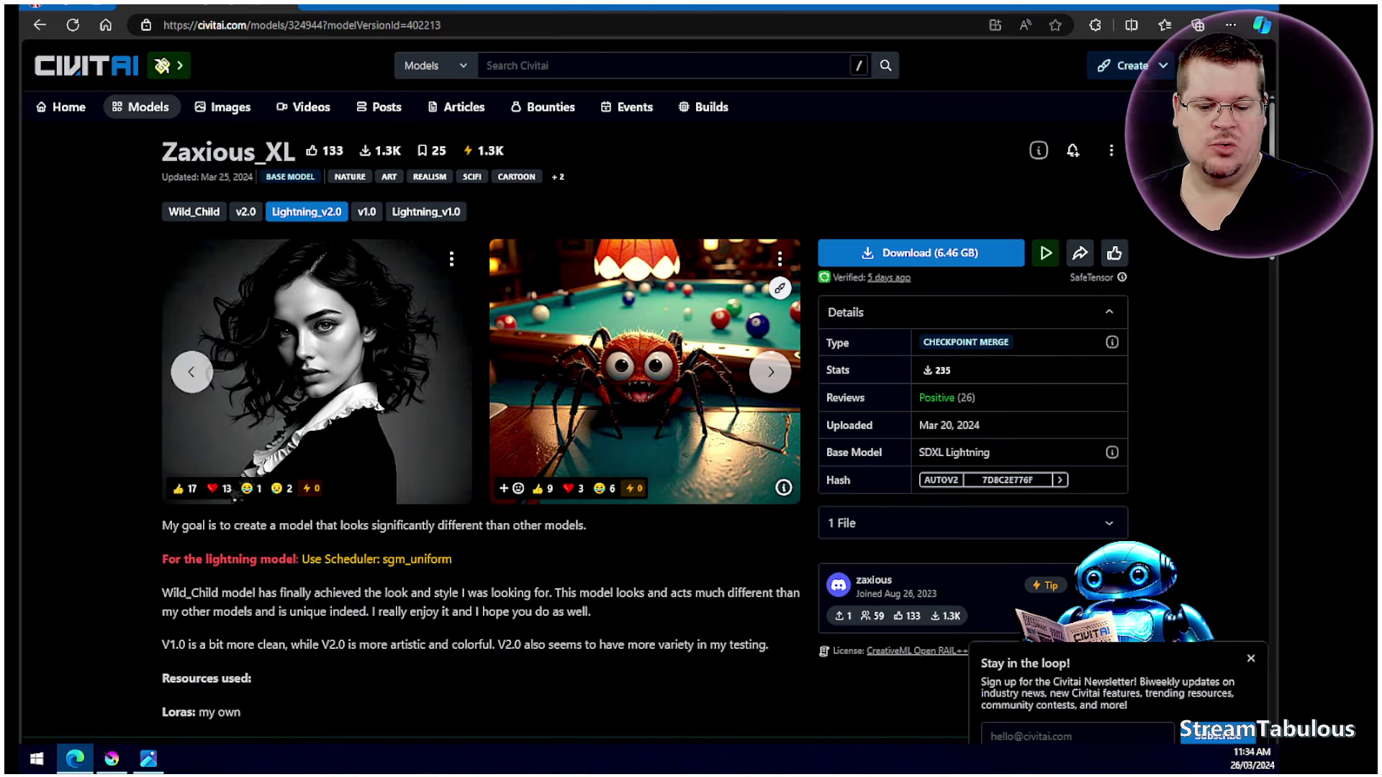
- In Krita, preview the night-time DeLorean result and bring up the SDXL Lightning DreamShaper diffusion settings
left_click(112, 759)
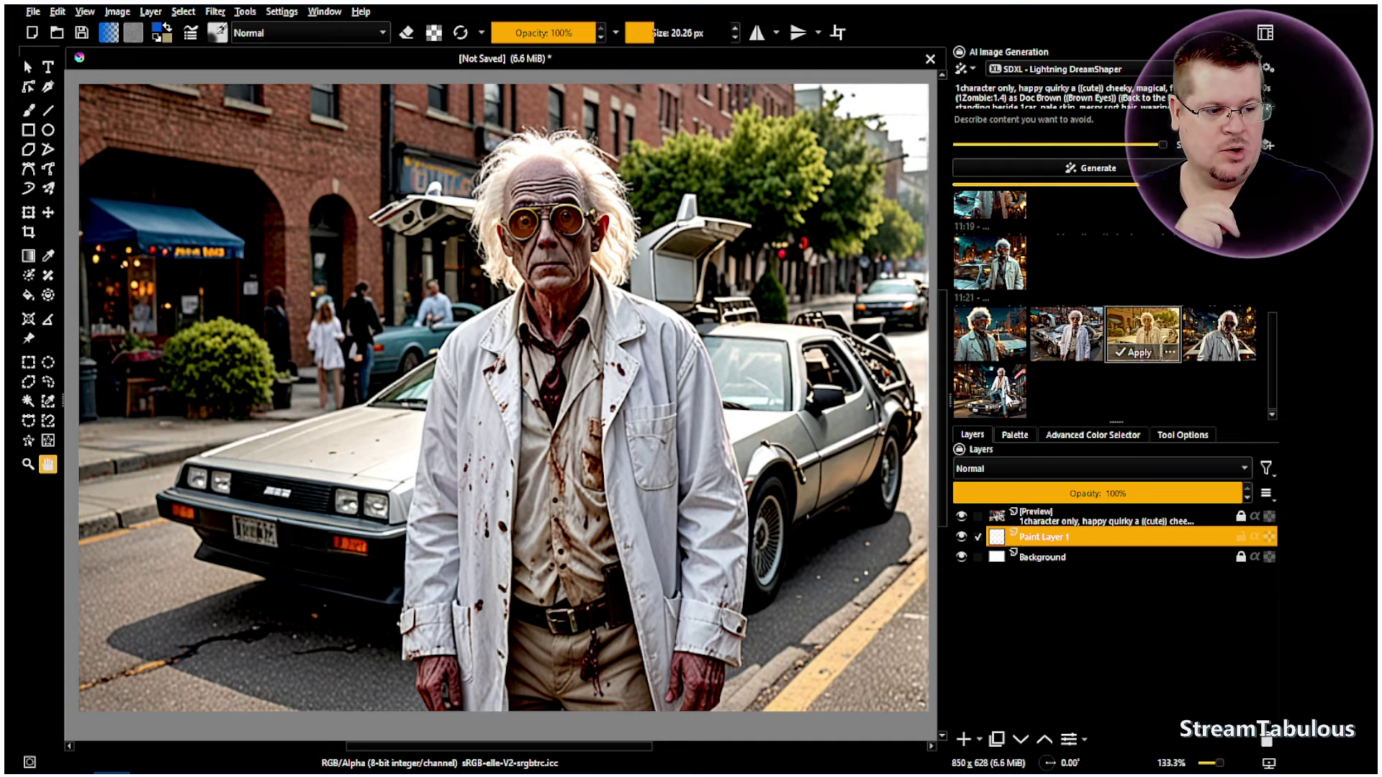
left_click(1007, 400)
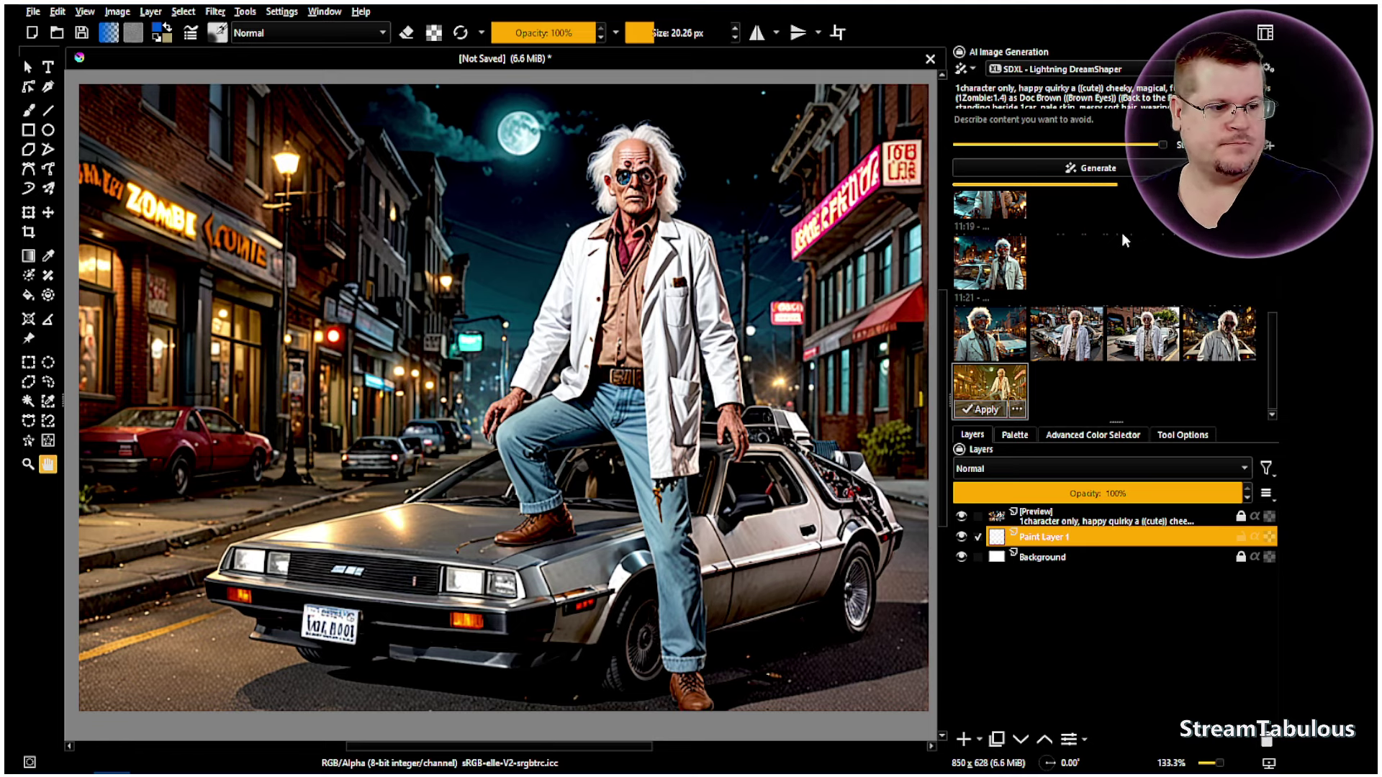
left_click(1268, 68)
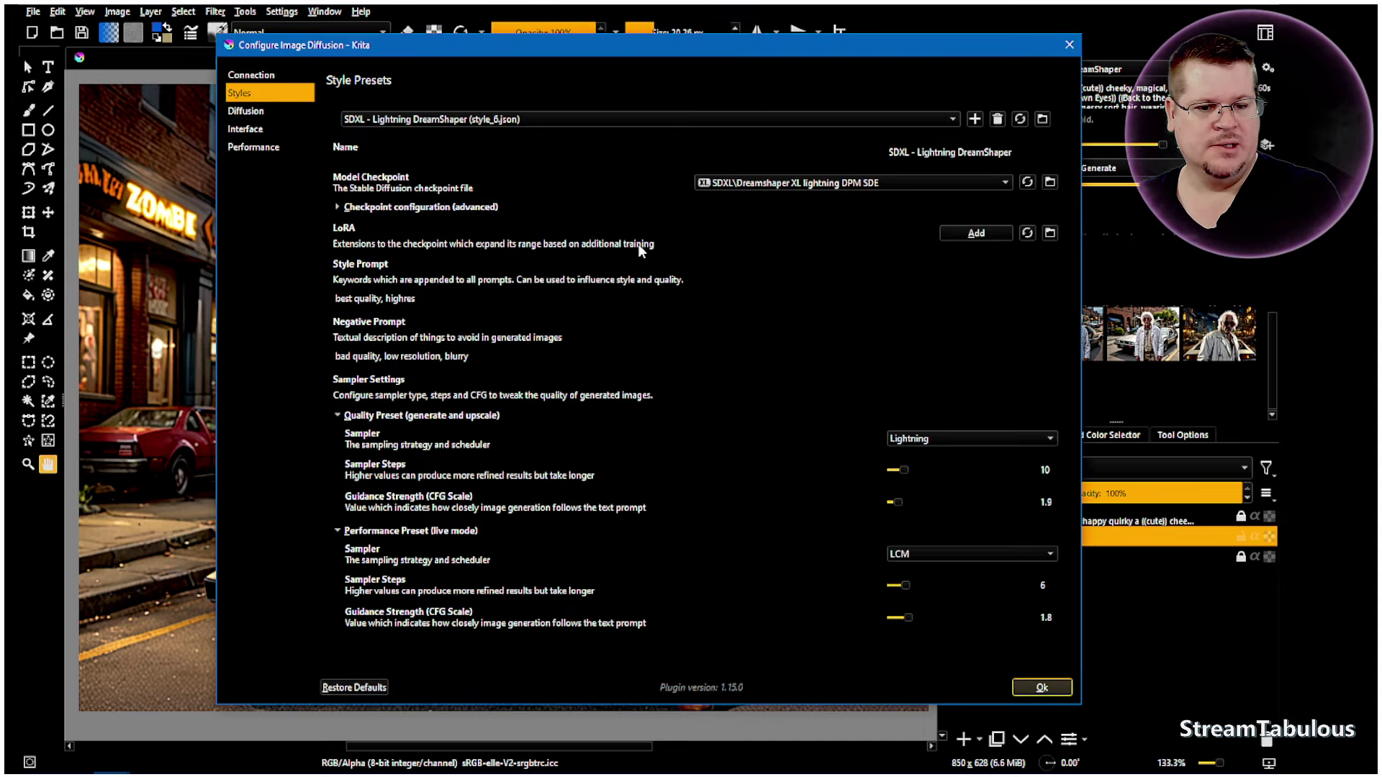
- Review the Connection, Performance, Interface and Diffusion settings, close them, and preview the two Doc Browns result
left_click(264, 77)
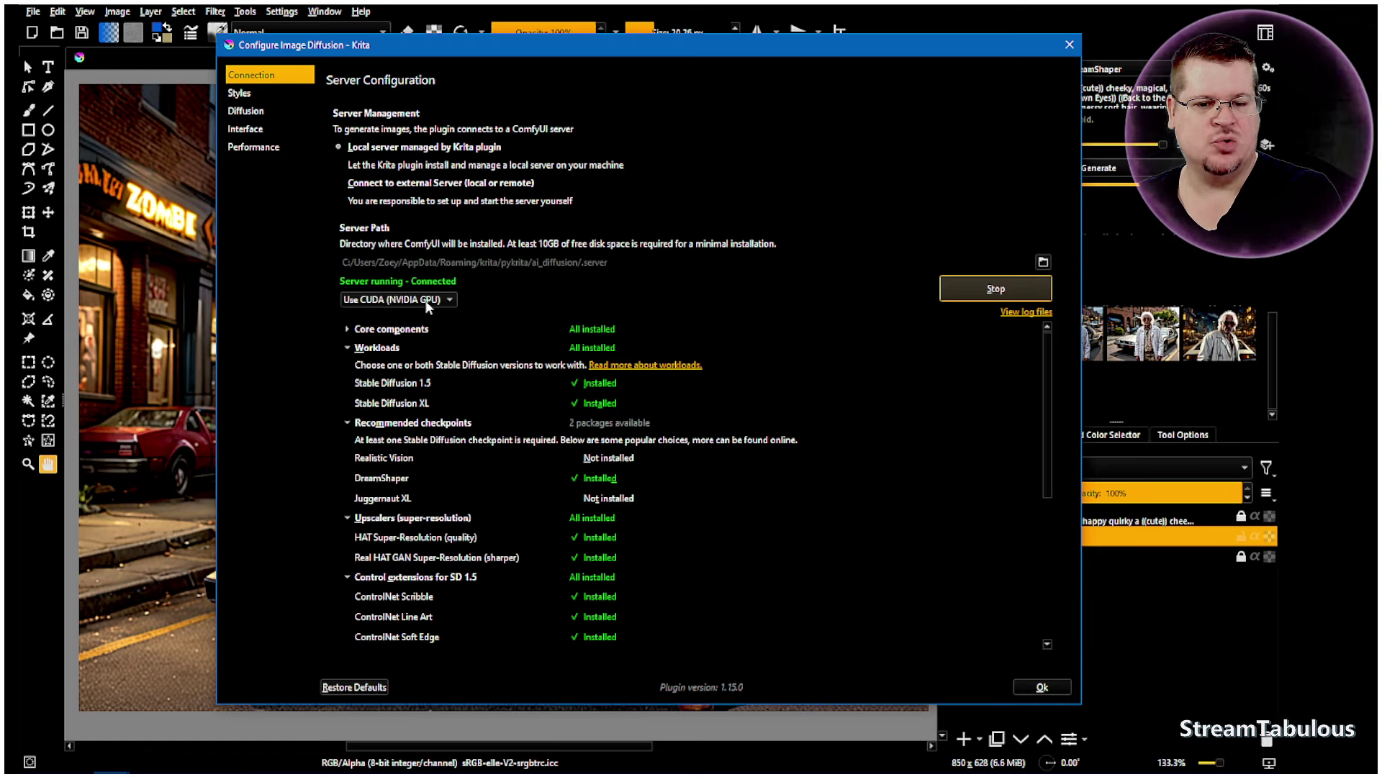
left_click(266, 147)
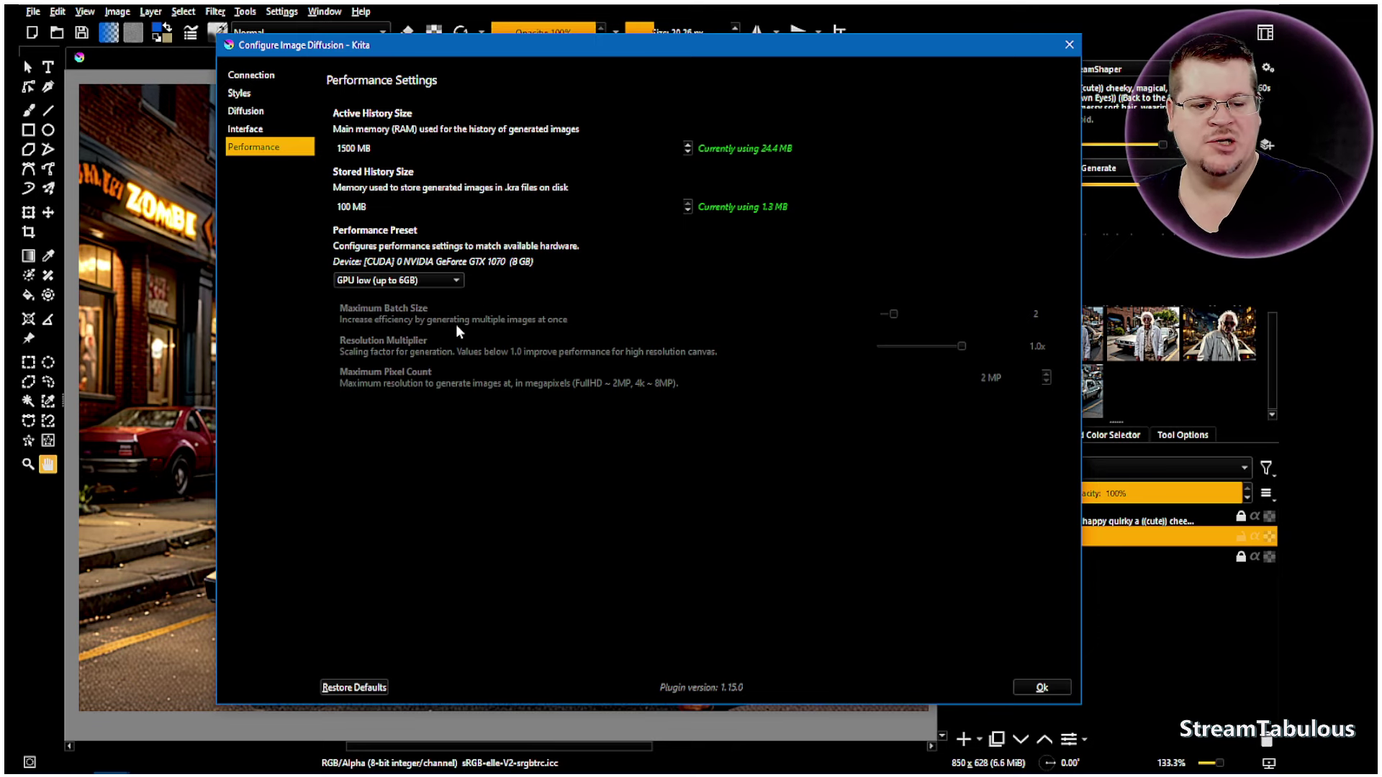
left_click(250, 136)
left_click(246, 114)
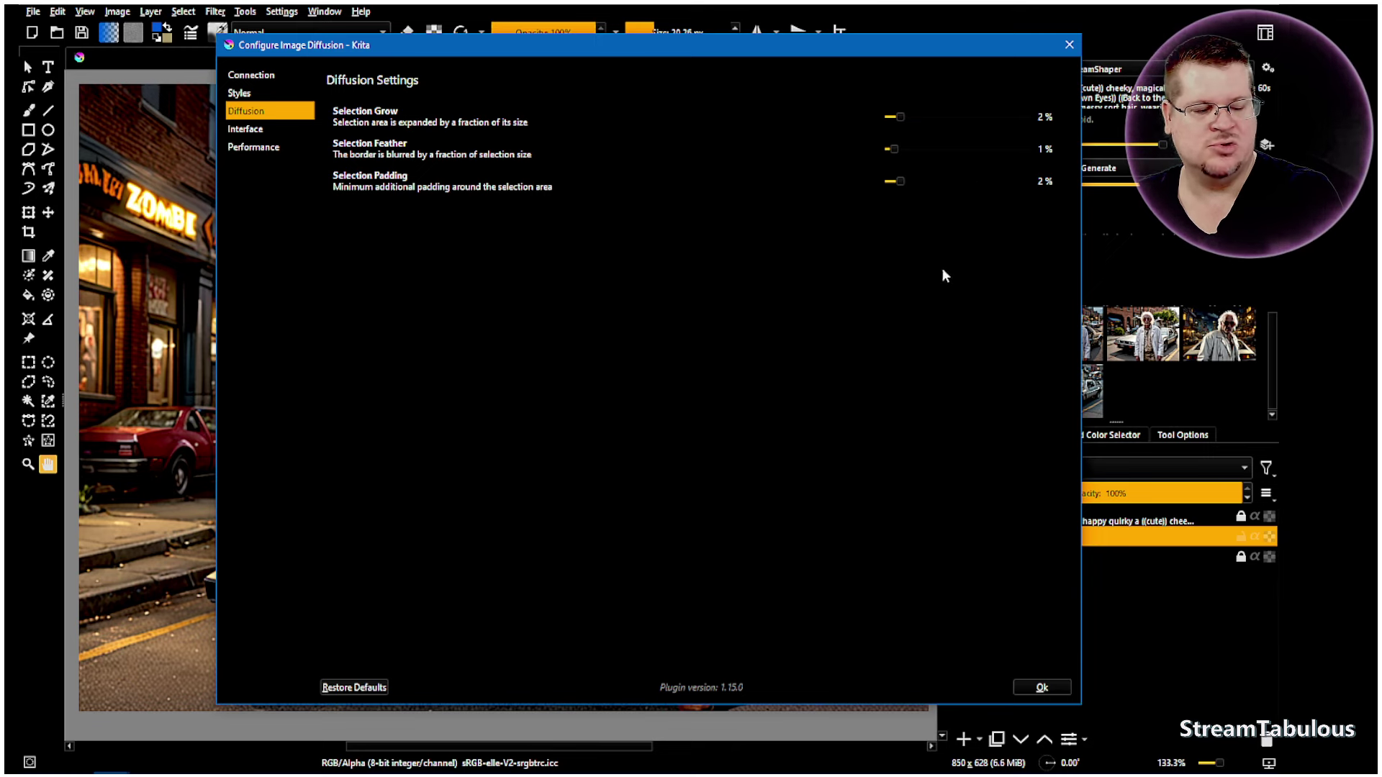
left_click(1041, 687)
left_click(1072, 405)
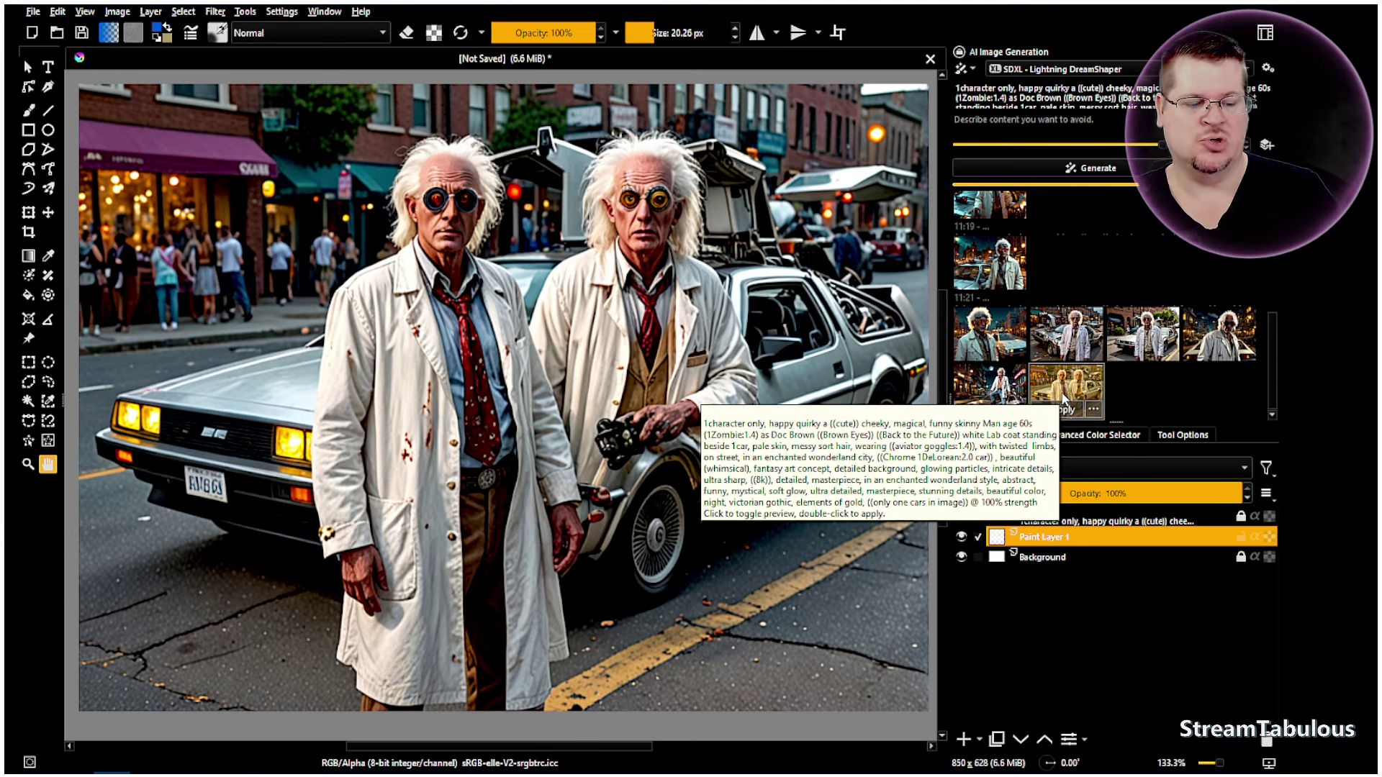
left_click(1112, 72)
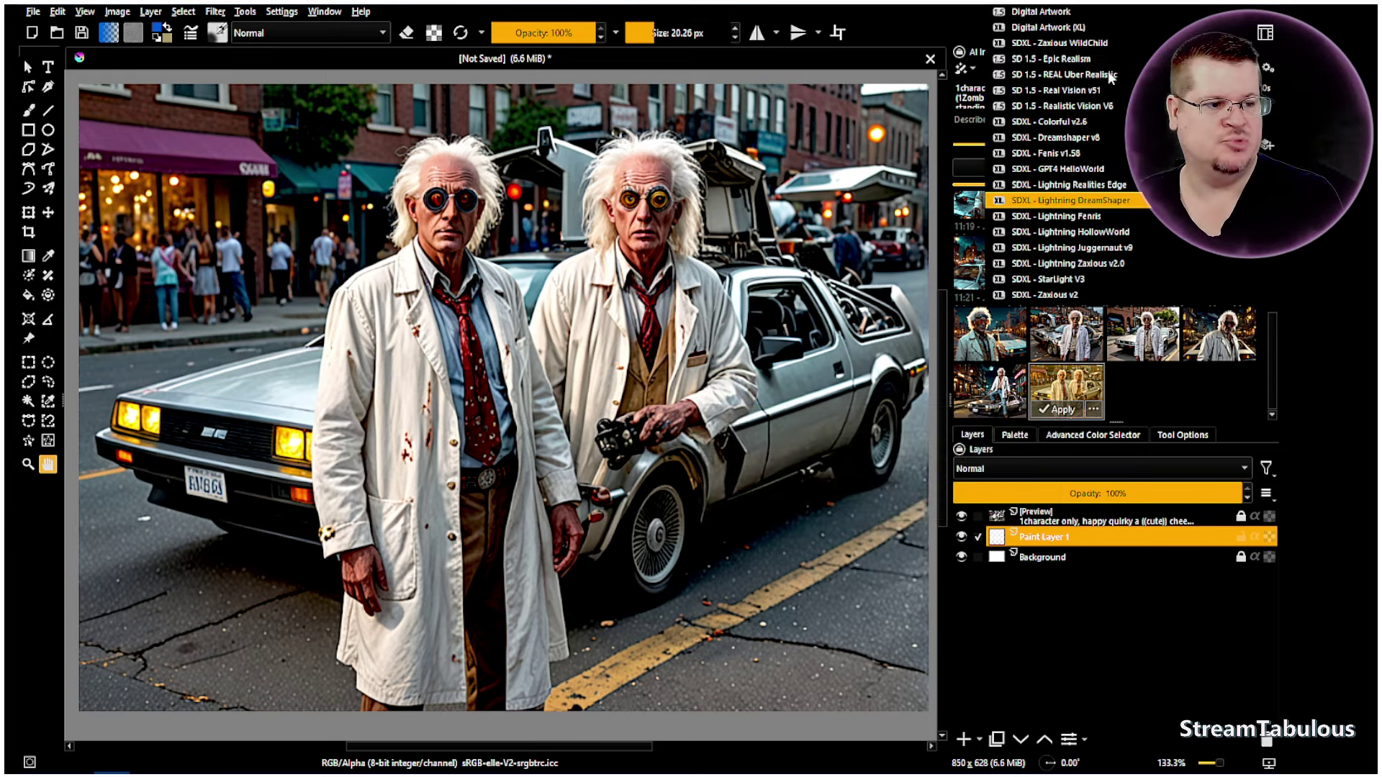
- Select the SDXL - Lightning Juggernaut v9 style for generation
left_click(1103, 251)
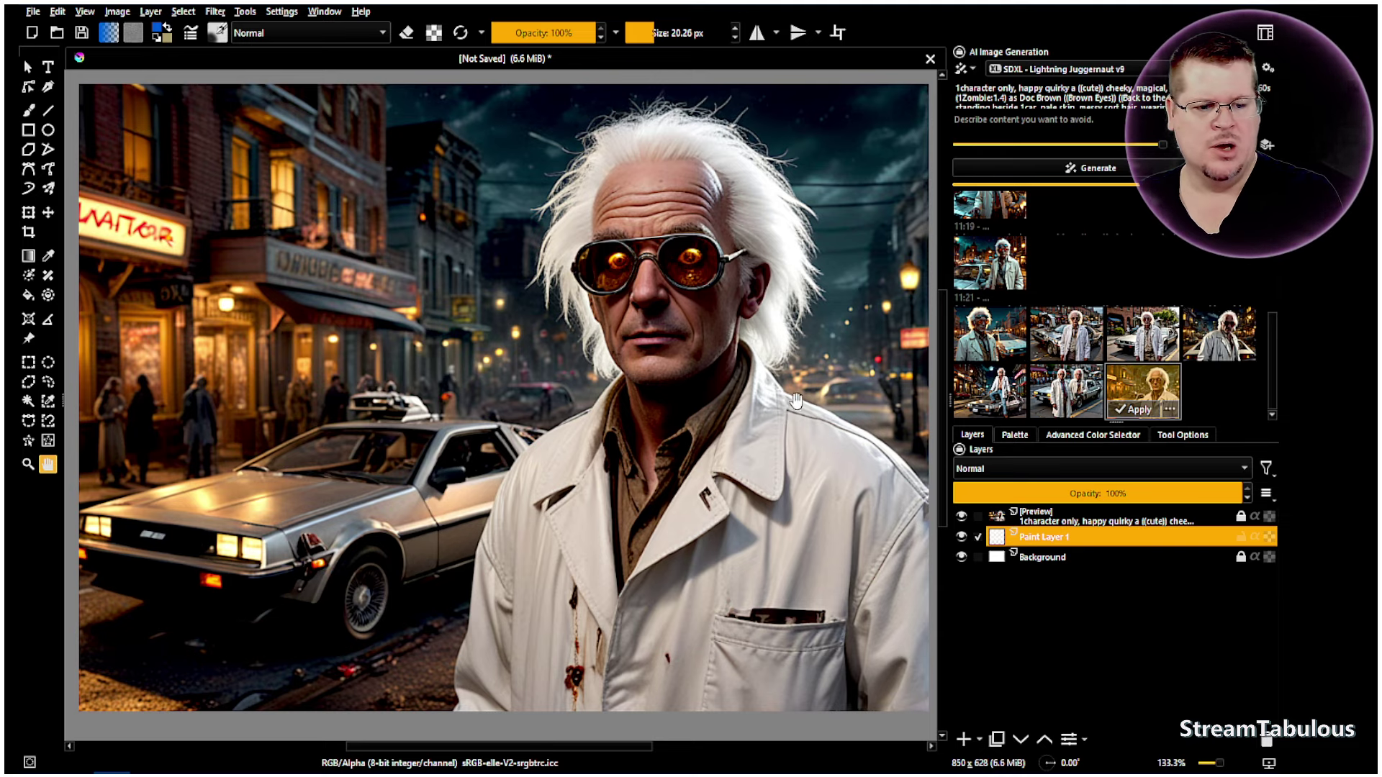
- Switch the style to SDXL - Lightning Zaxious v2.0 and generate a new image
left_click(1106, 72)
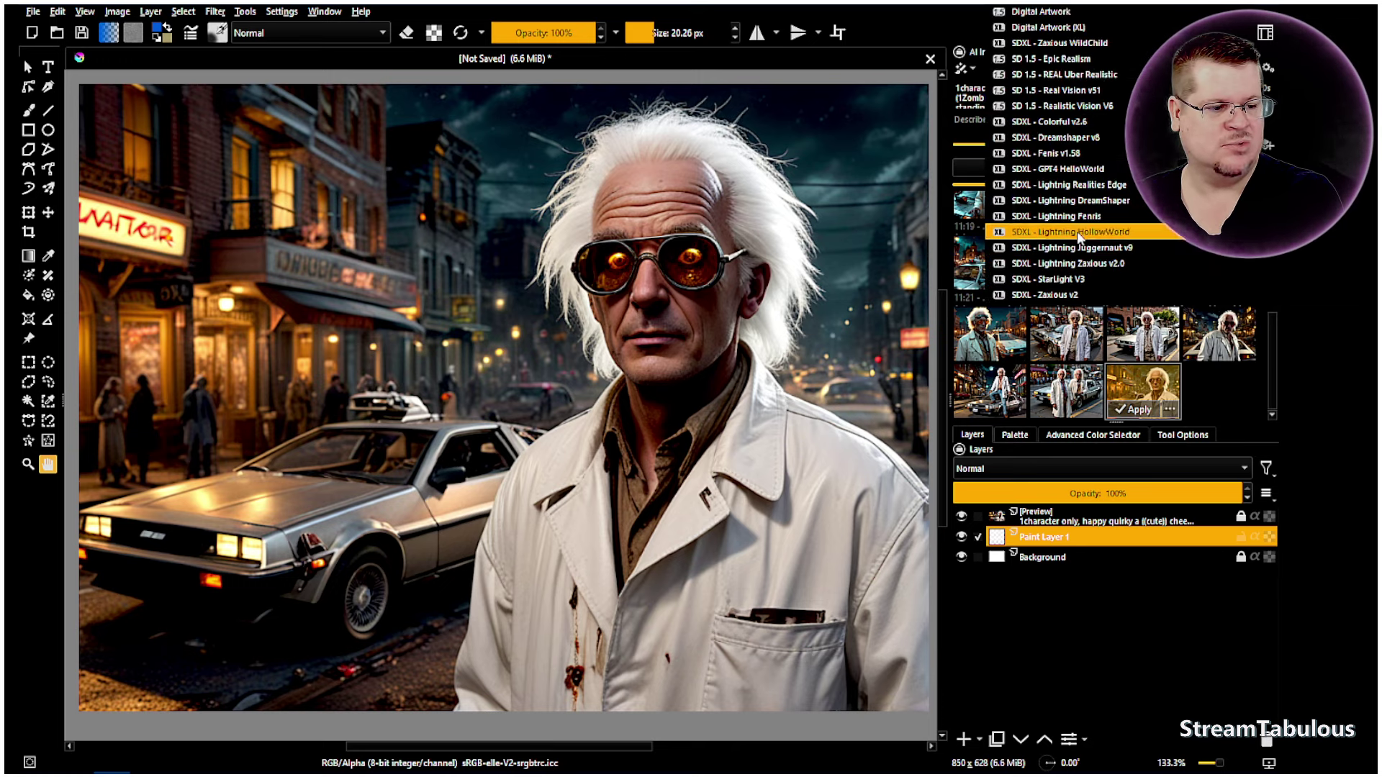
left_click(1101, 263)
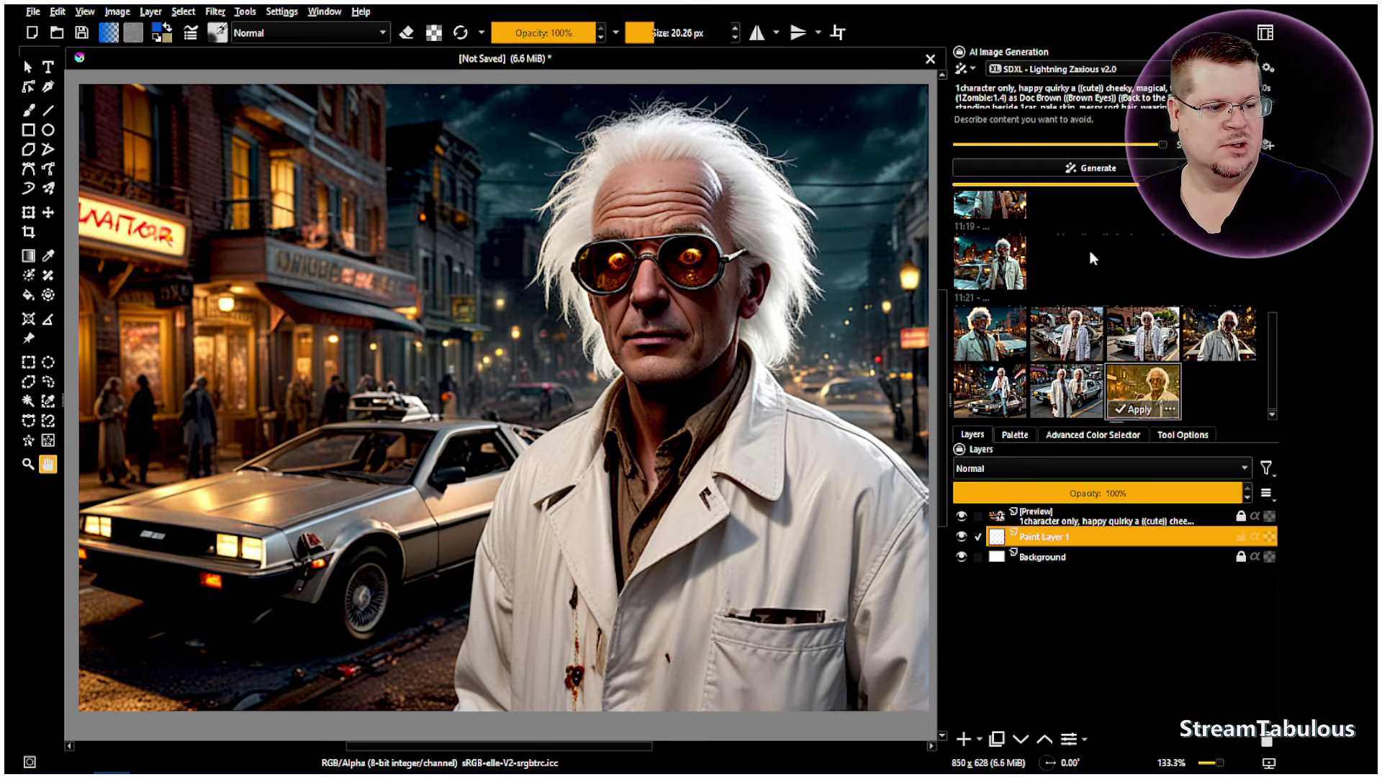
left_click(1098, 169)
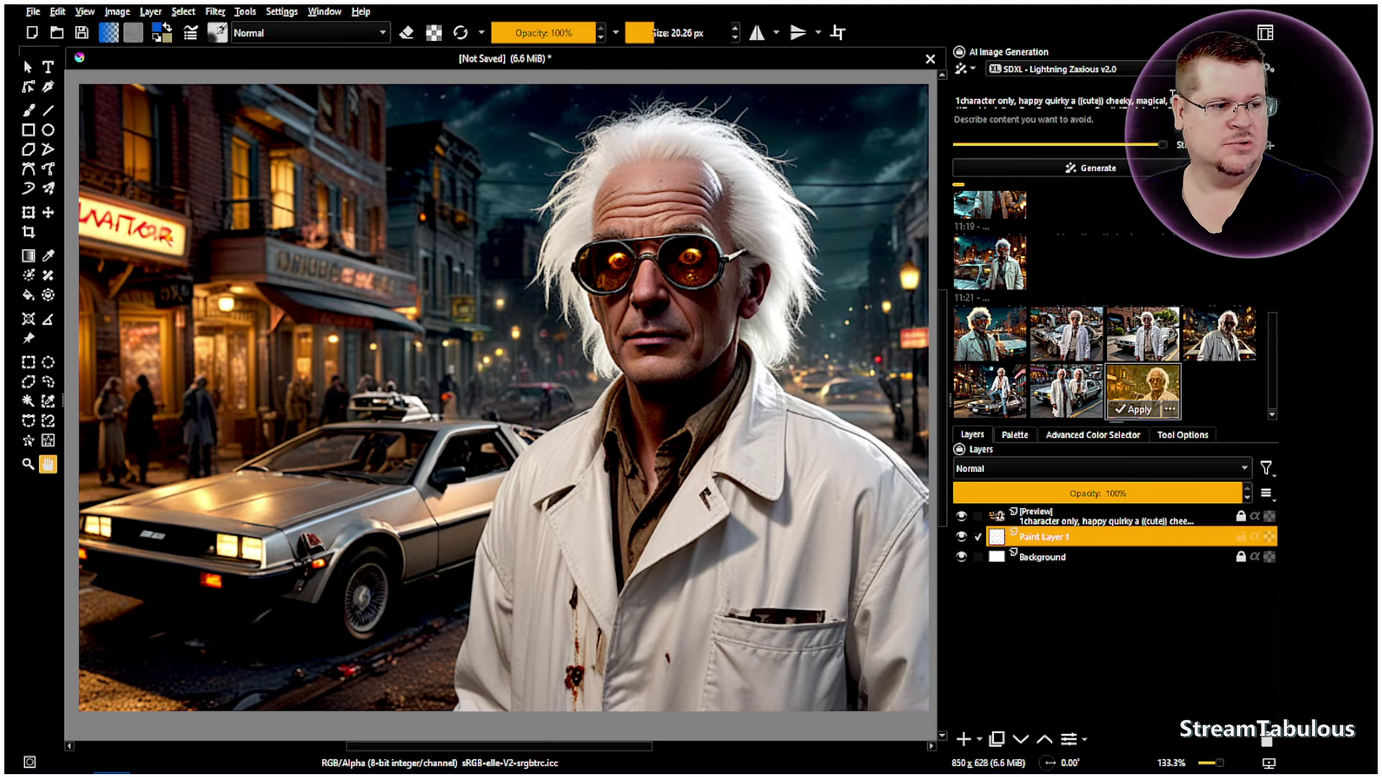
- Inspect the upscaled zombie Doc Brown in Photos, panning over hair, jacket and car, then zoom out
mouse_move(196, 770)
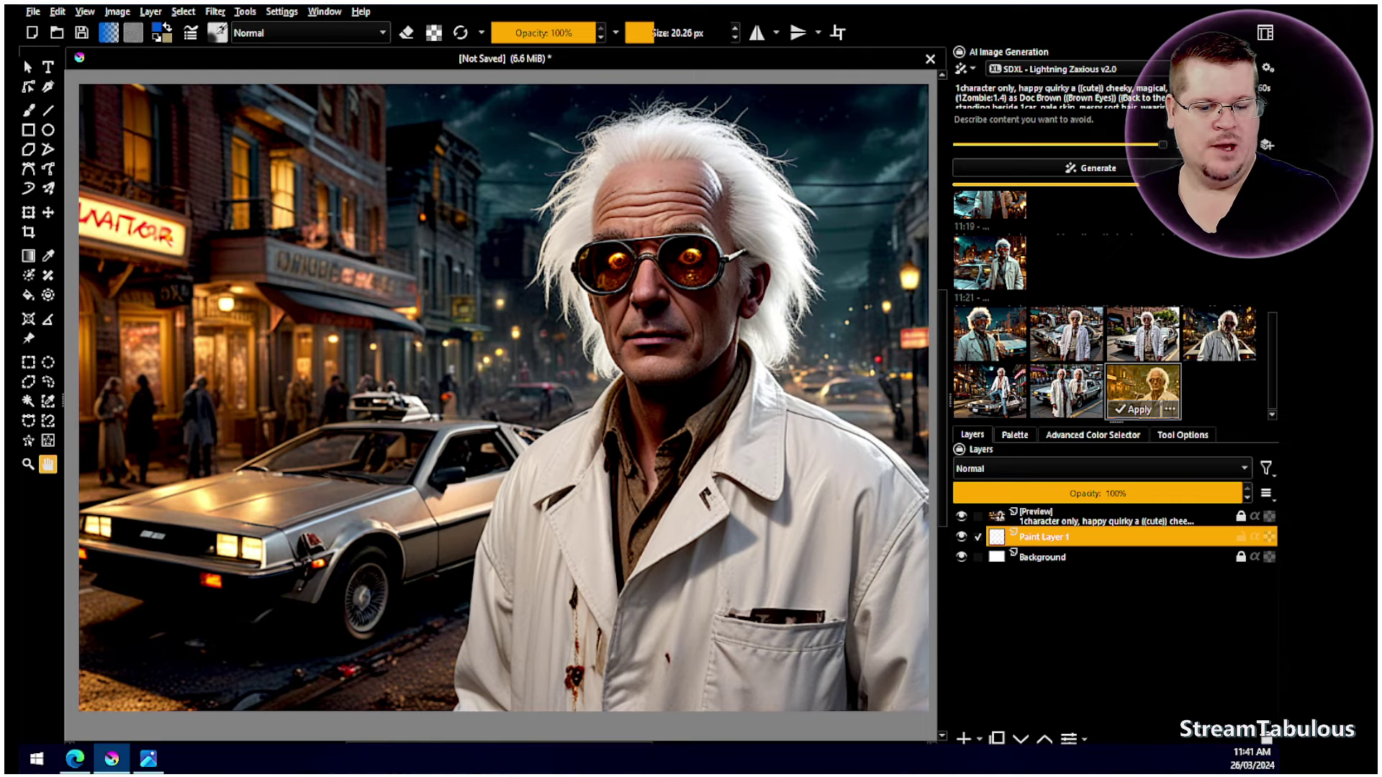
left_click(159, 767)
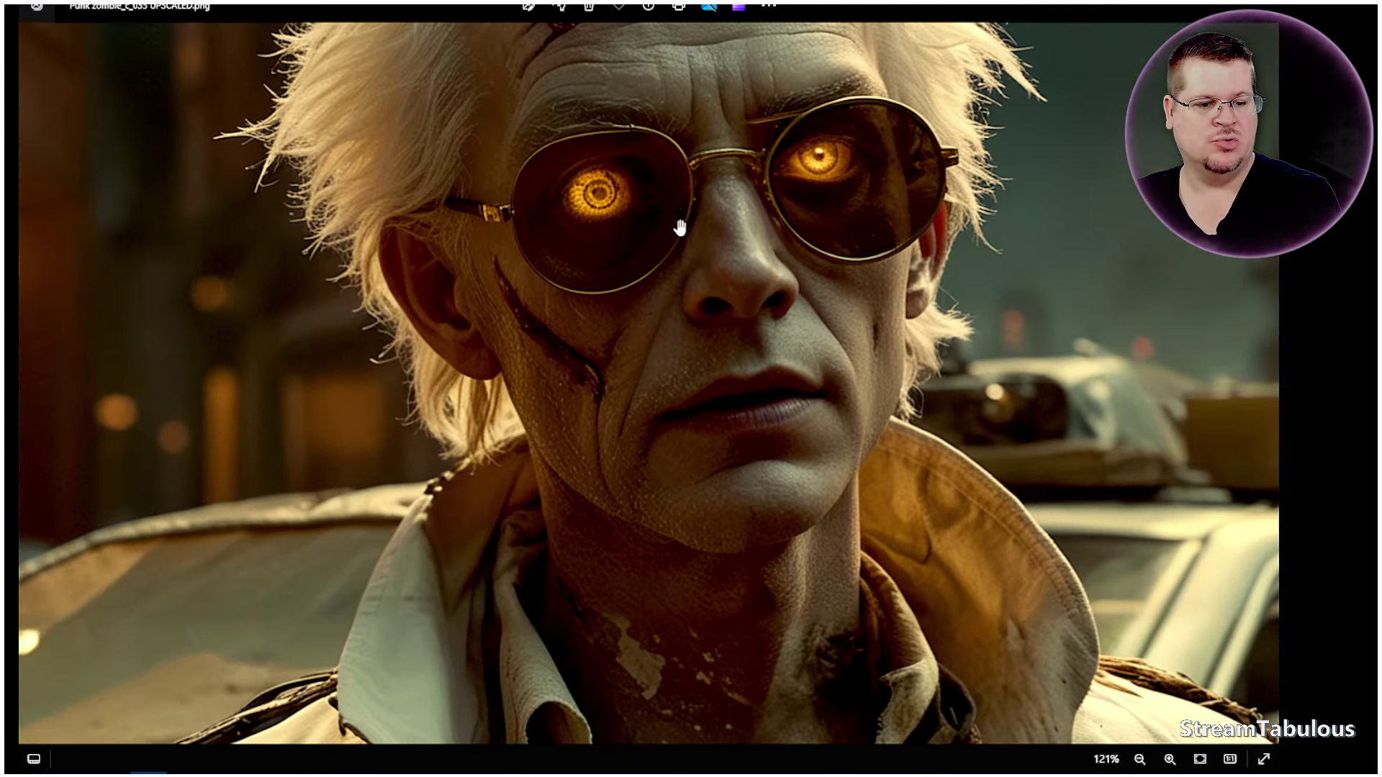
left_click_drag(680, 228, 691, 393)
left_click_drag(911, 472, 789, 379)
scroll(893, 498, "down", 4)
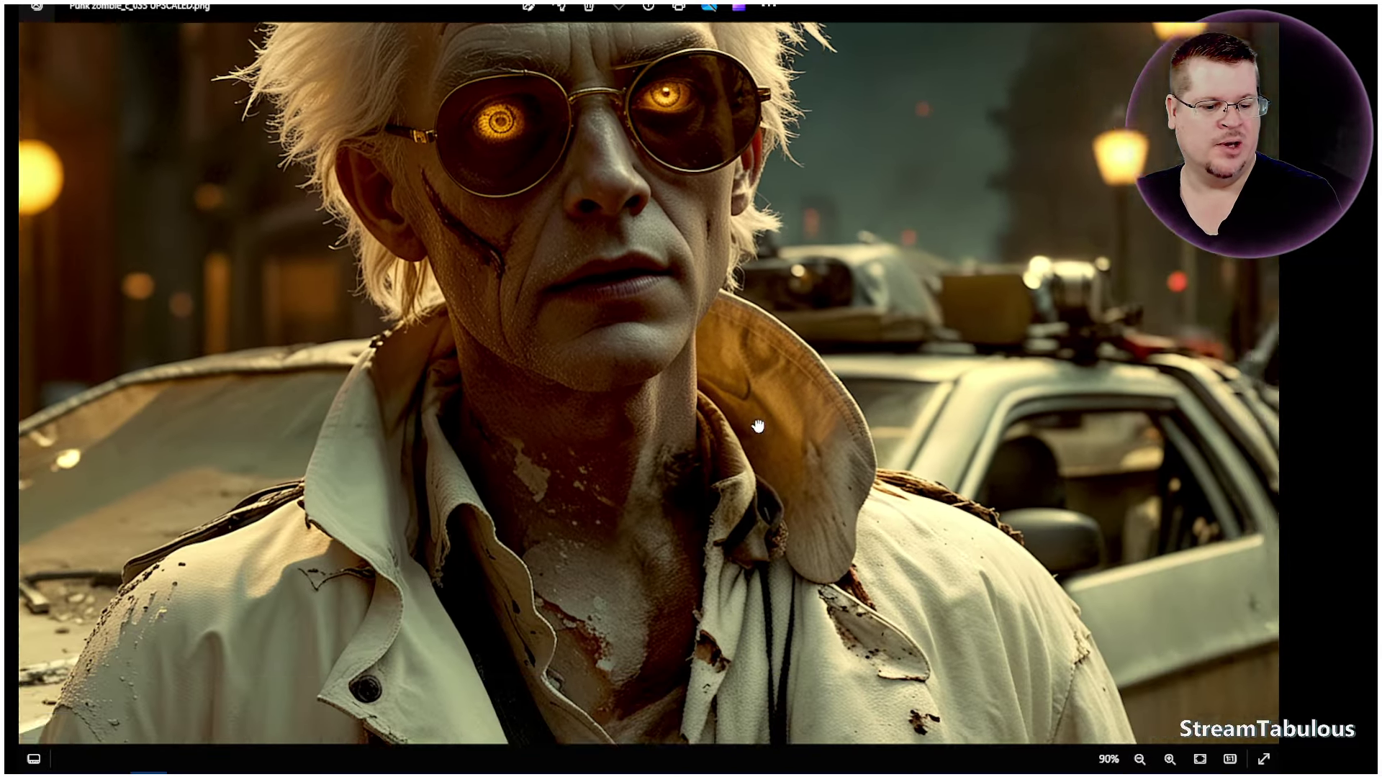
scroll(576, 562, "down", 5)
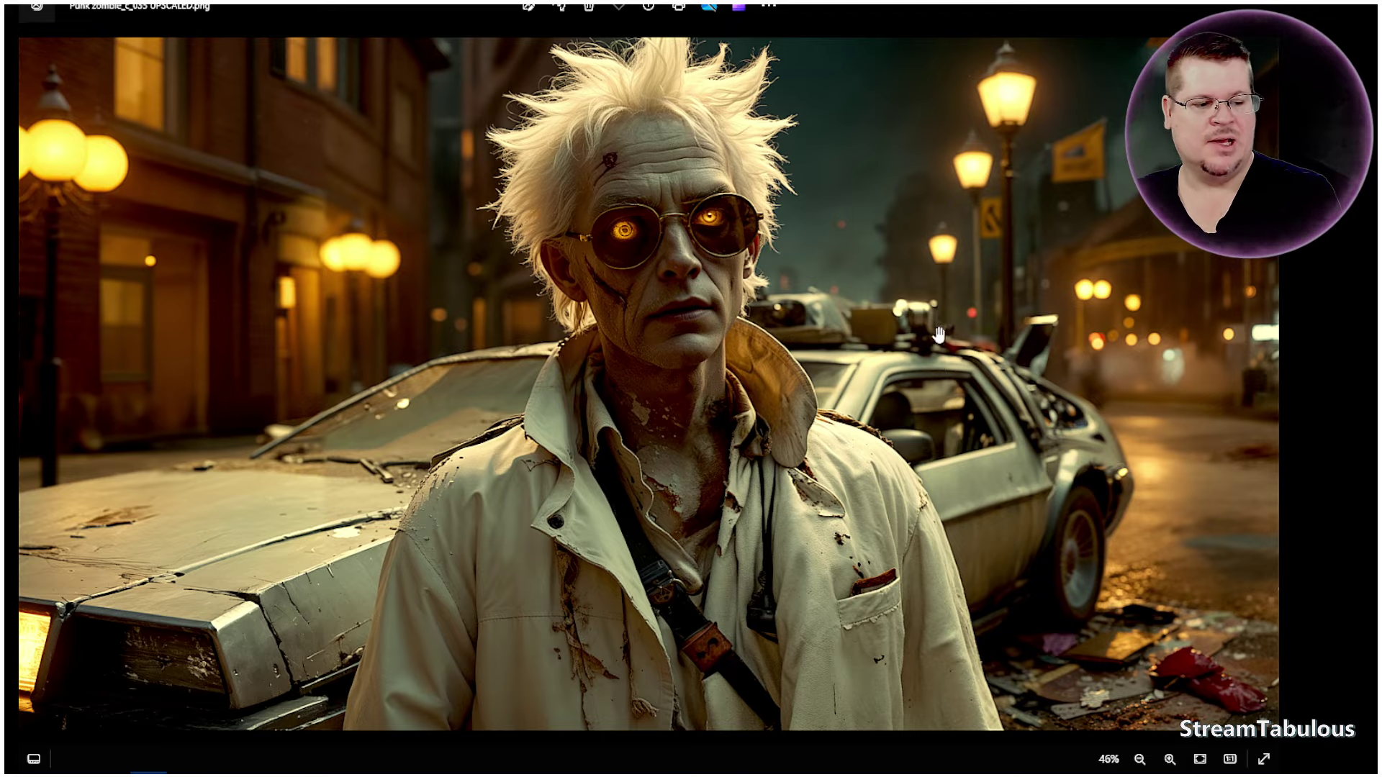
scroll(938, 334, "down", 1)
- Bring Krita forward and preview the latest generated results, zooming in to inspect them
left_click(1261, 8)
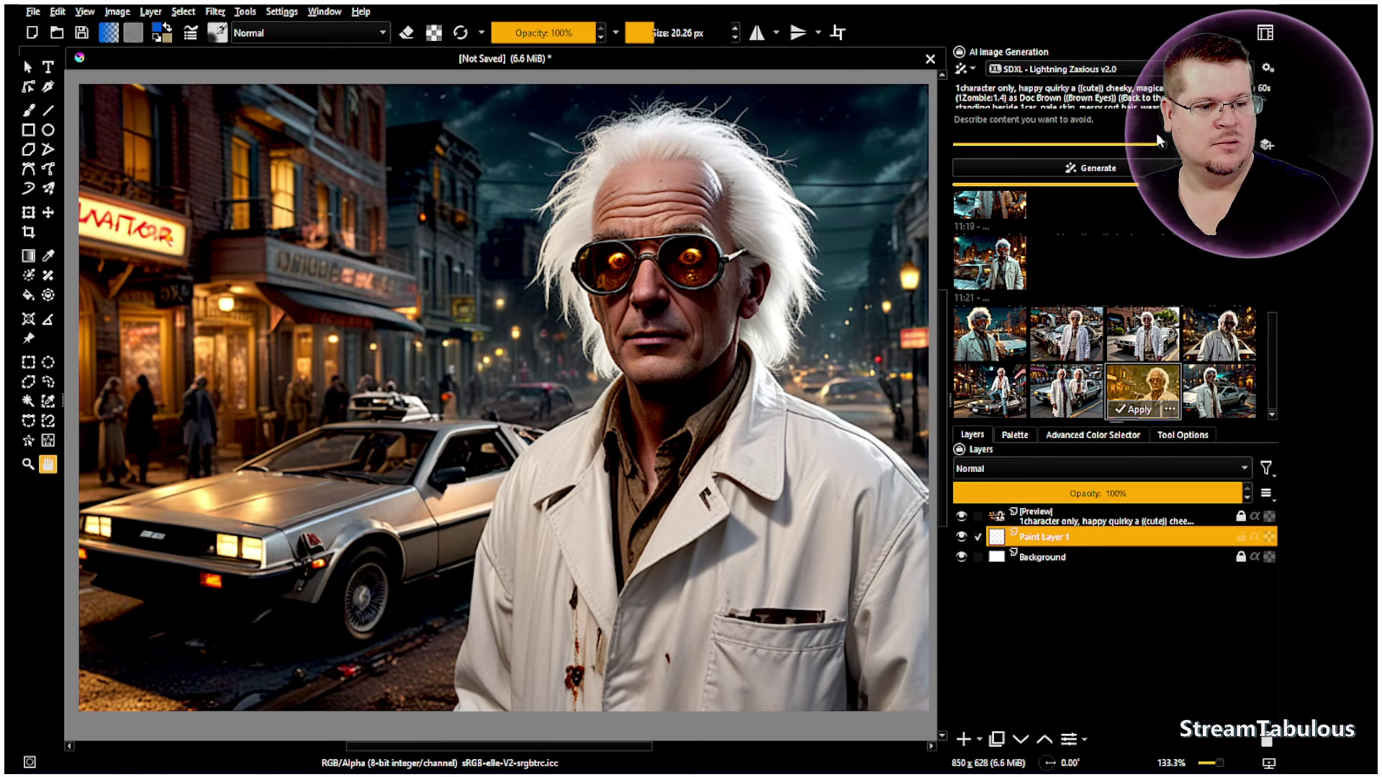
left_click(1218, 388)
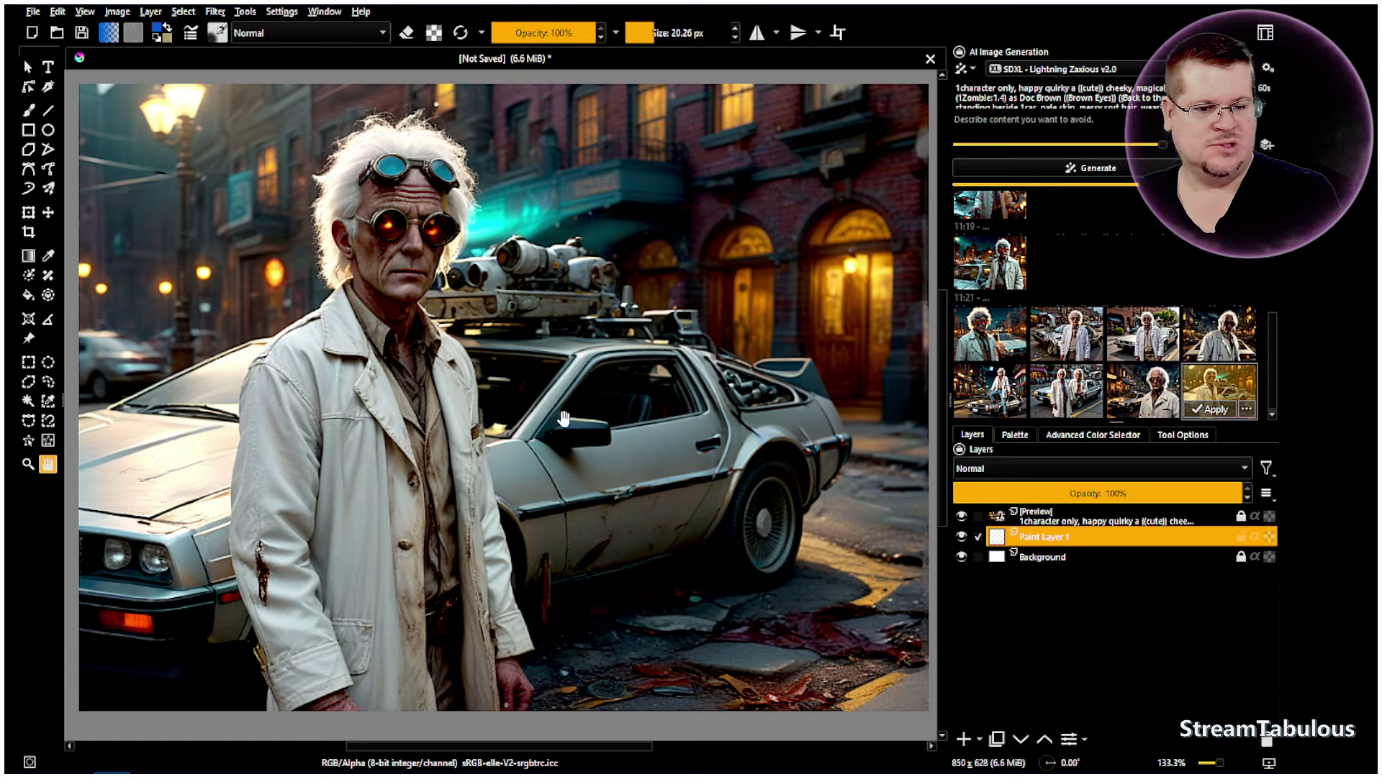
scroll(376, 256, "up", 6)
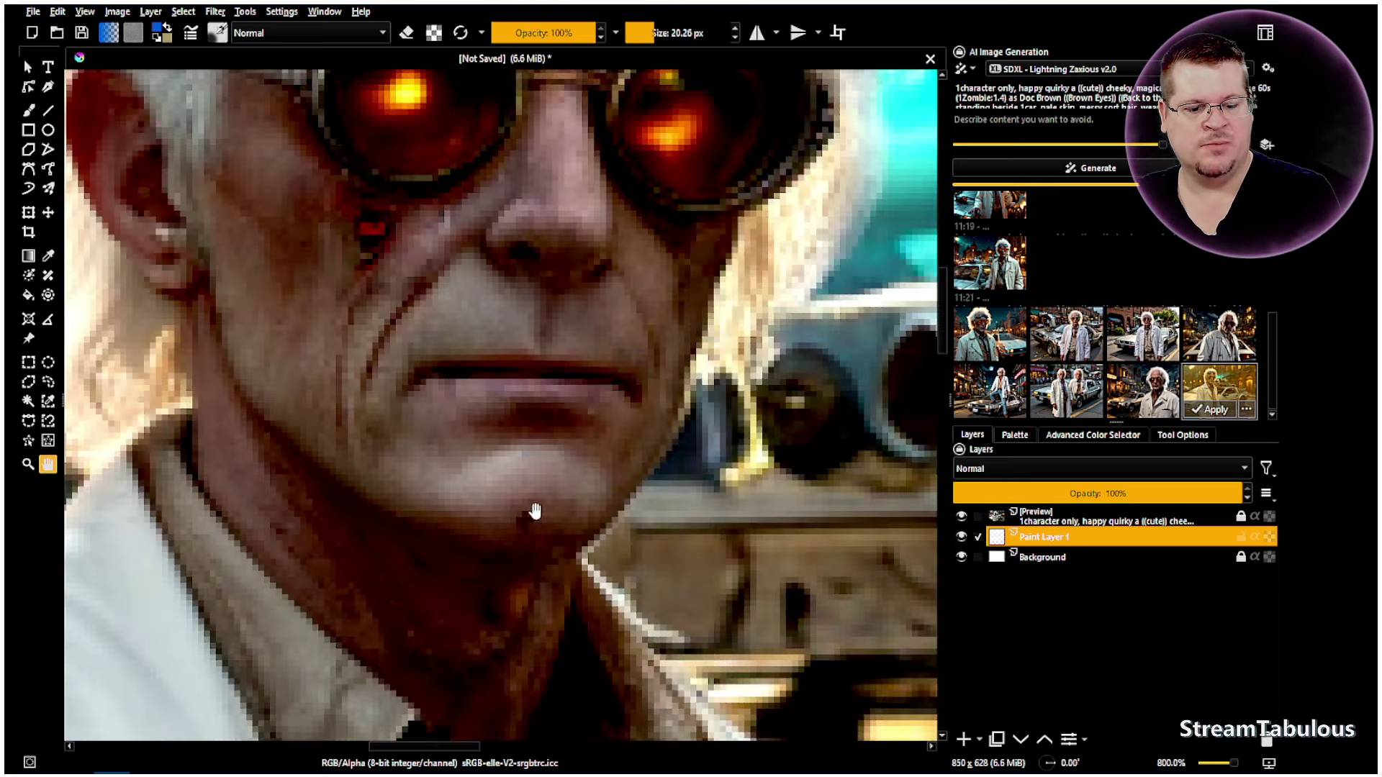
scroll(803, 384, "down", 6)
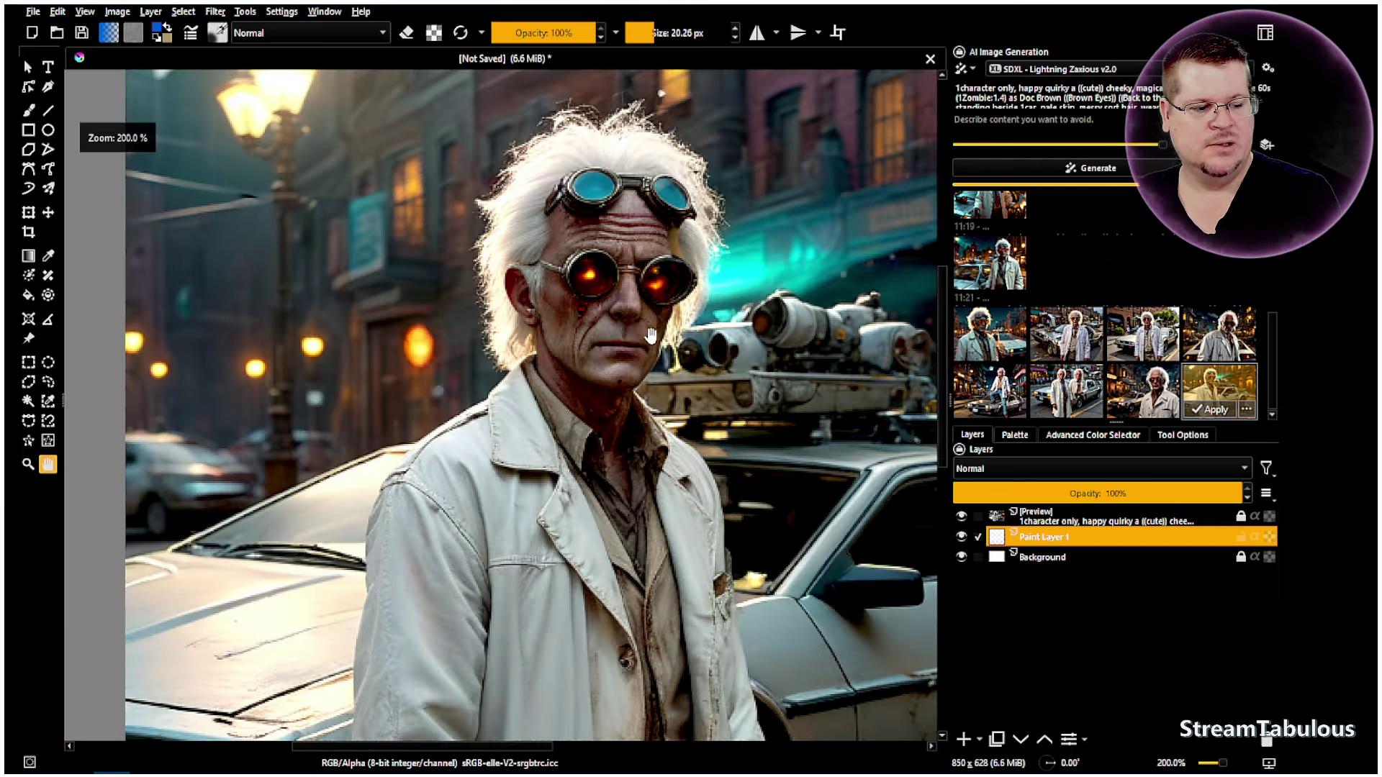
scroll(589, 311, "down", 1)
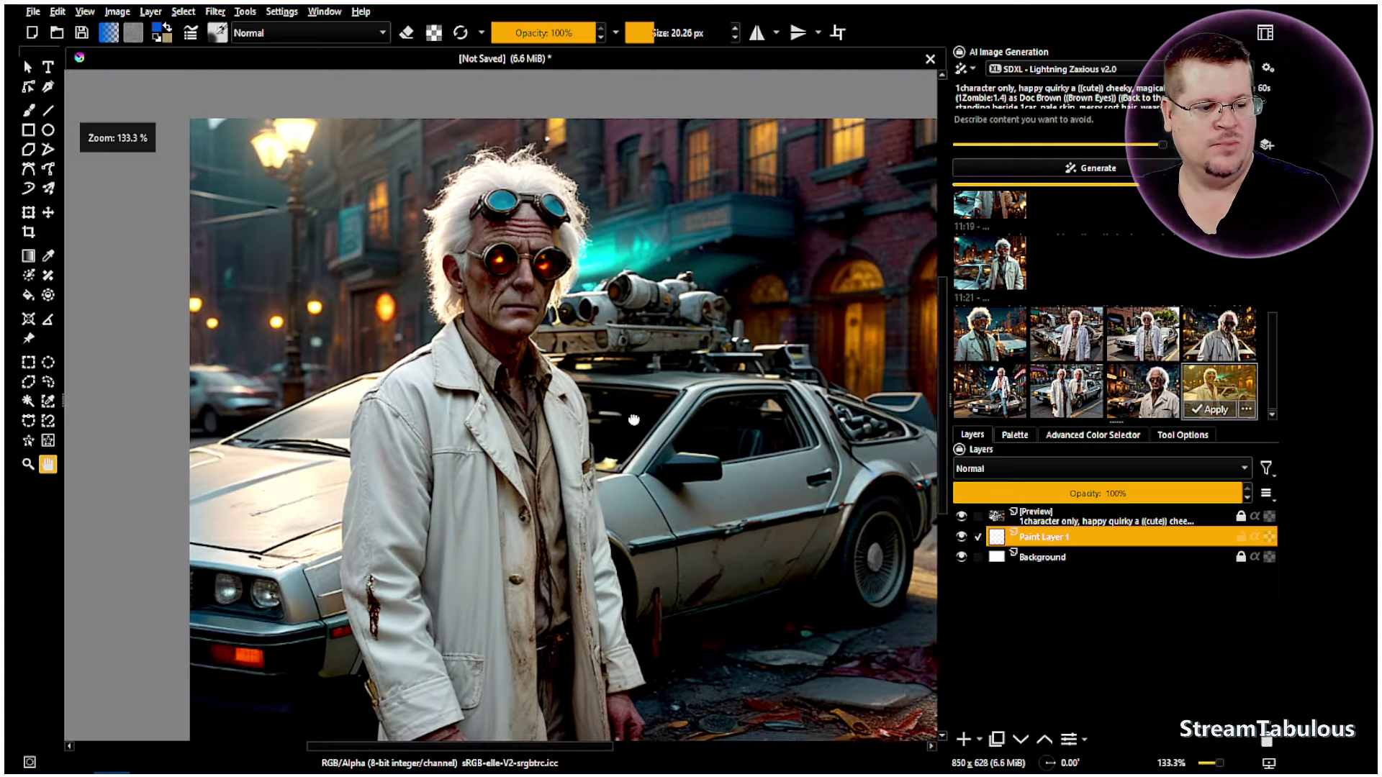
key("Left")
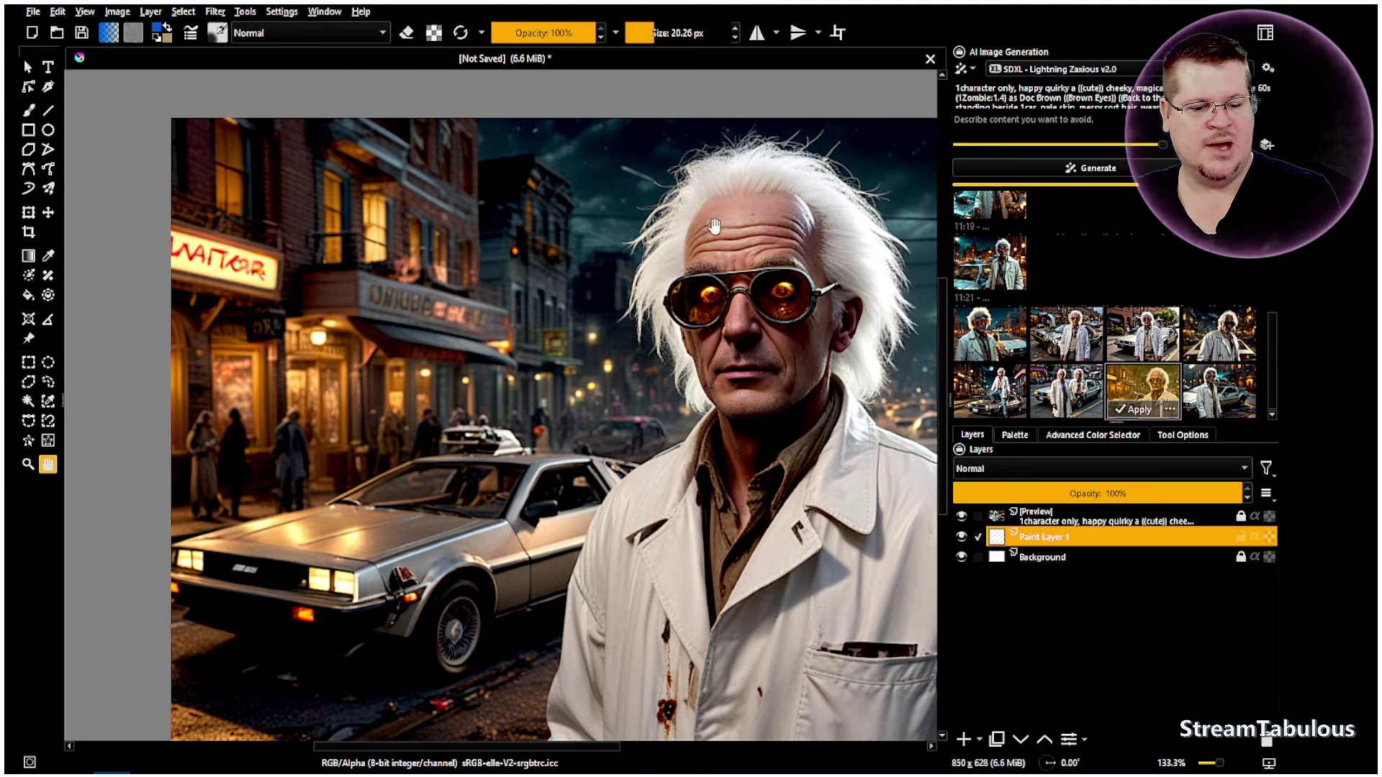
- Compare the zombie Doc Brown by the DeLorean with the taxi version, ending on the DeLorean one
left_click(1224, 392)
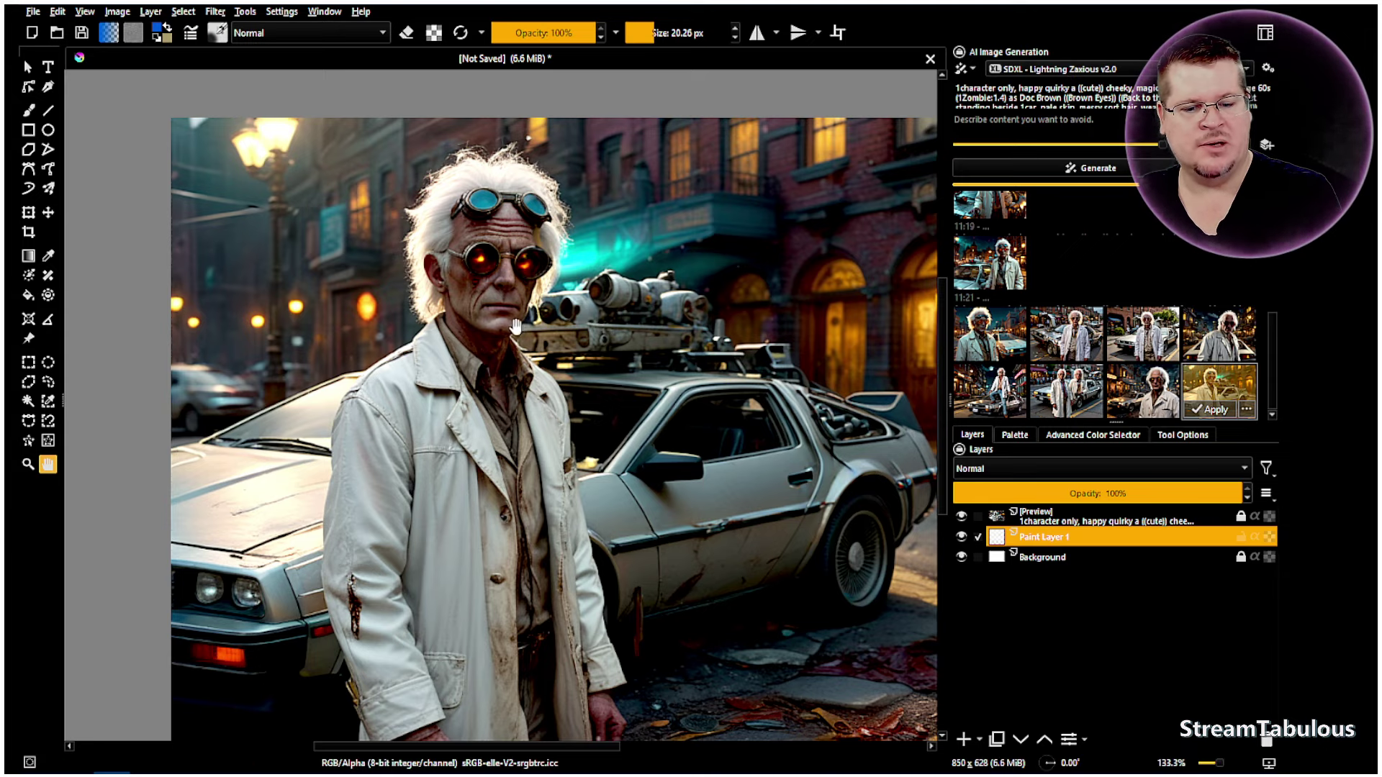
left_click(1142, 389)
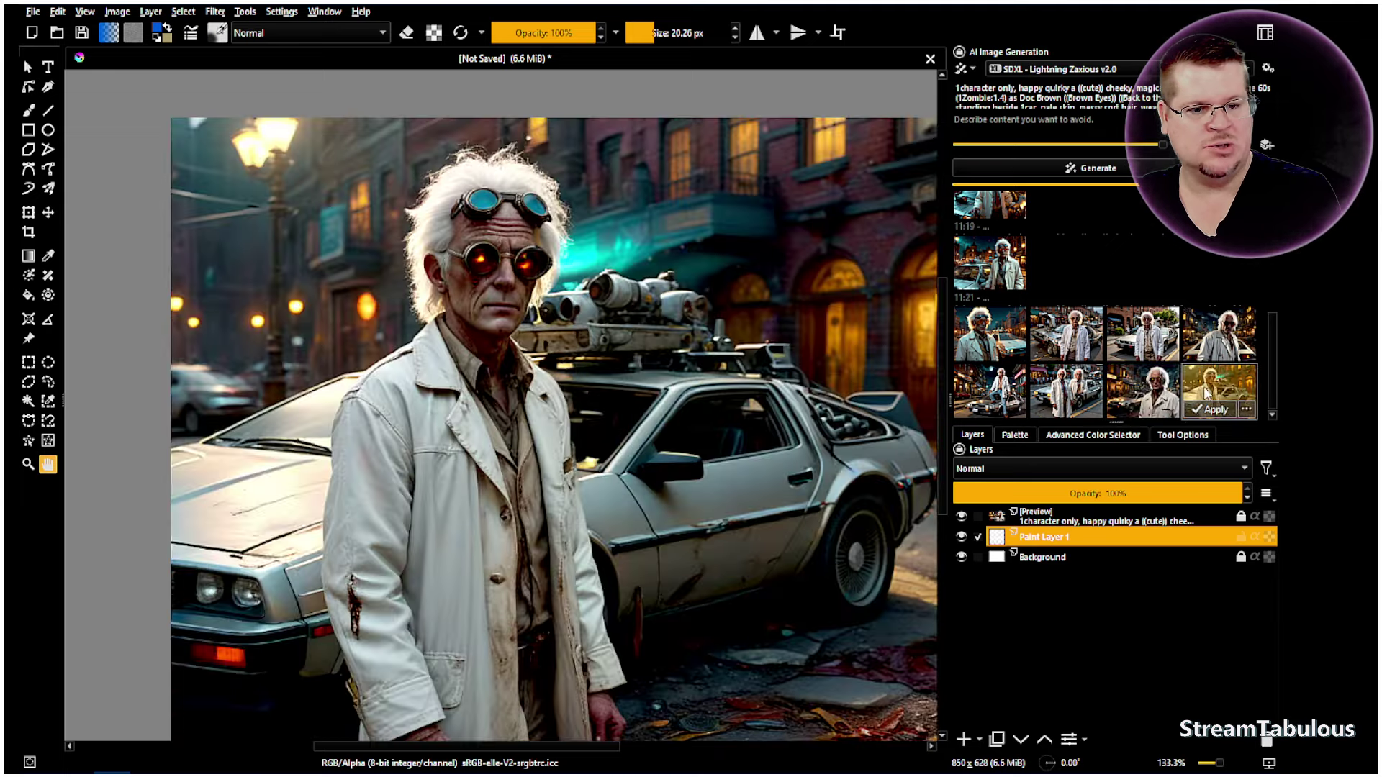
left_click(1219, 391)
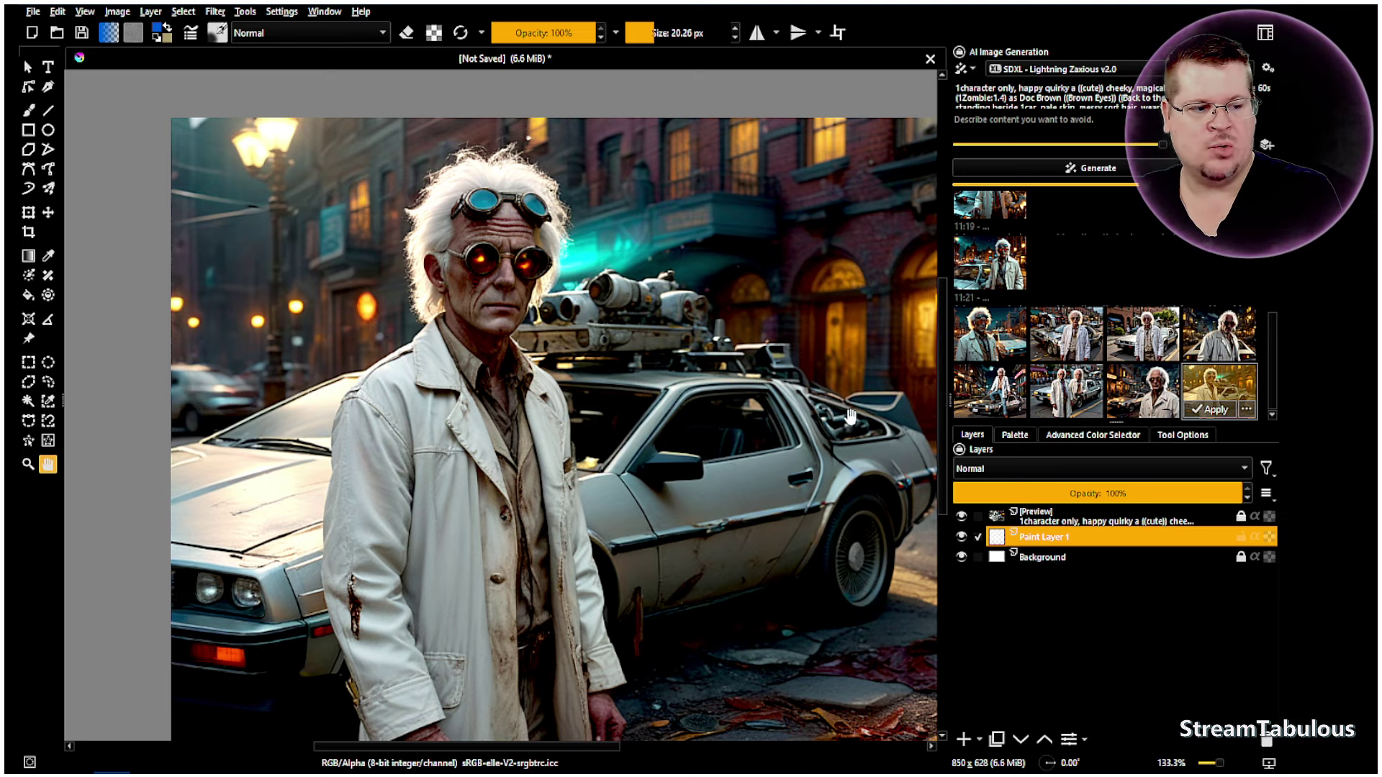
scroll(1086, 89, "down", 5)
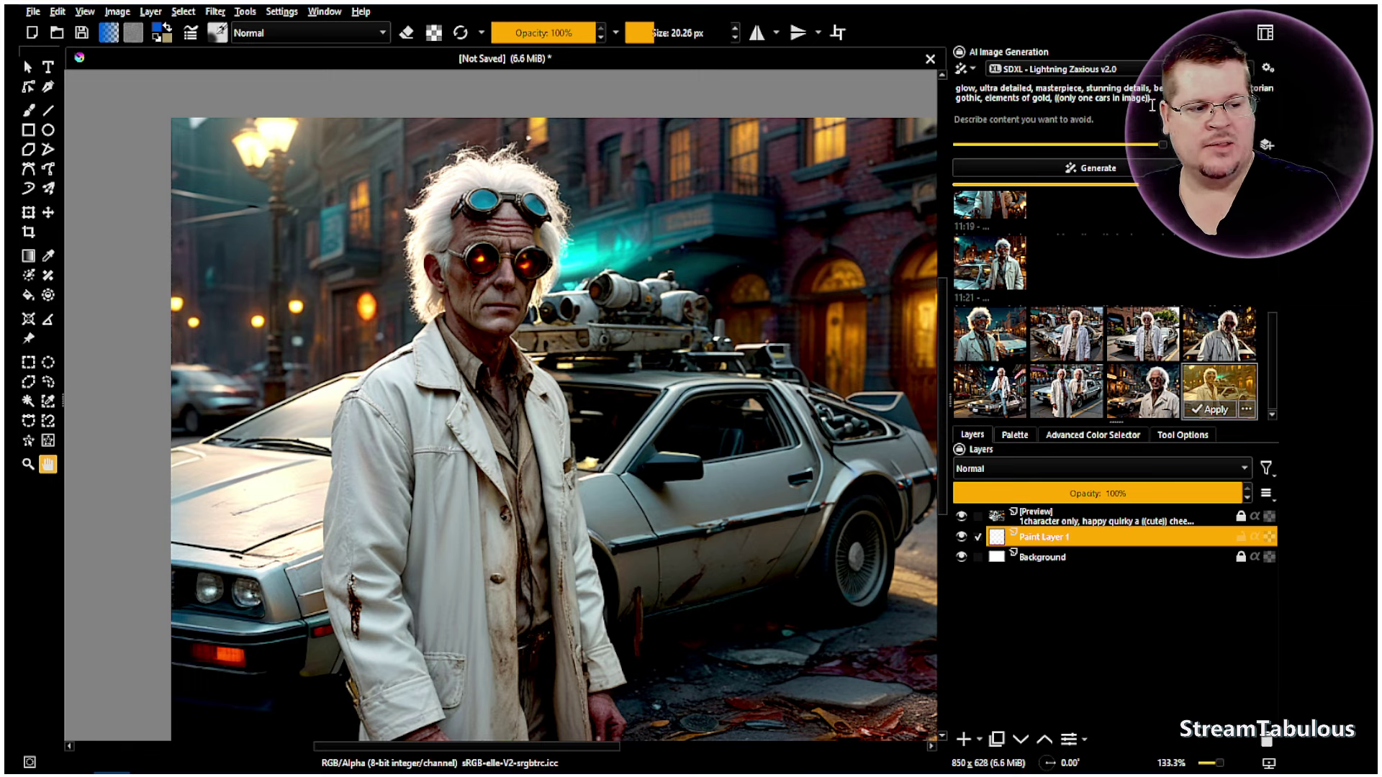
- Go over the zombie Doc Brown prompt in the AI Image Generation docker and generate a new batch
scroll(1130, 107, "up", 5)
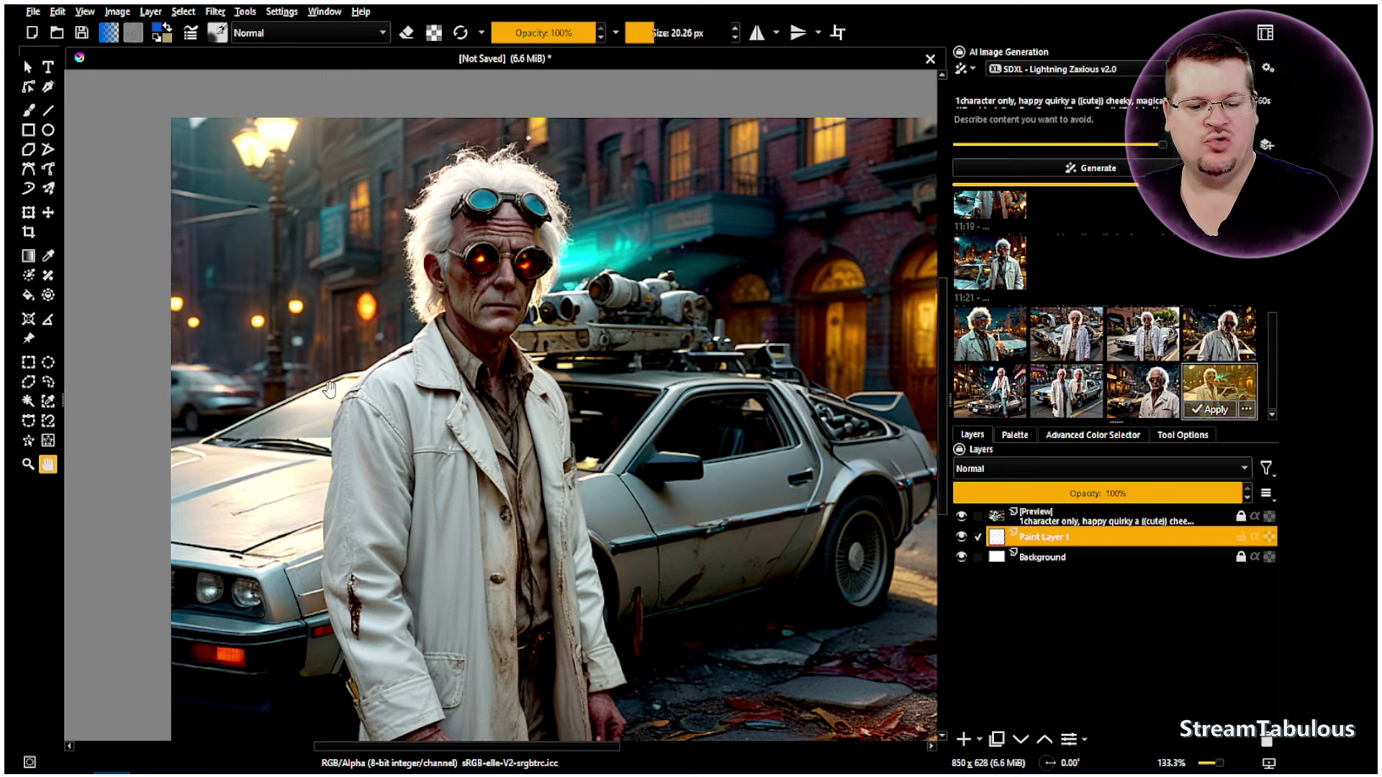
key("ctrl+a")
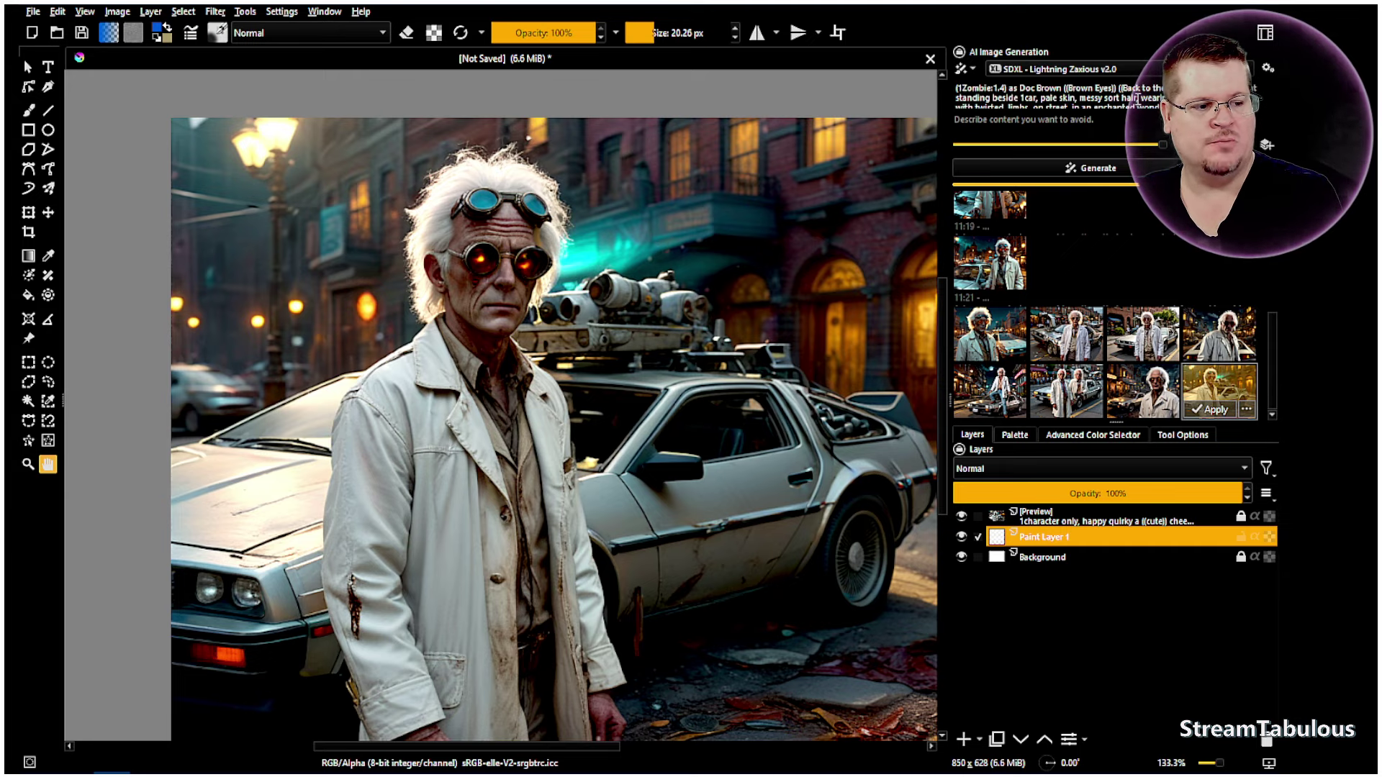
key("ctrl+v")
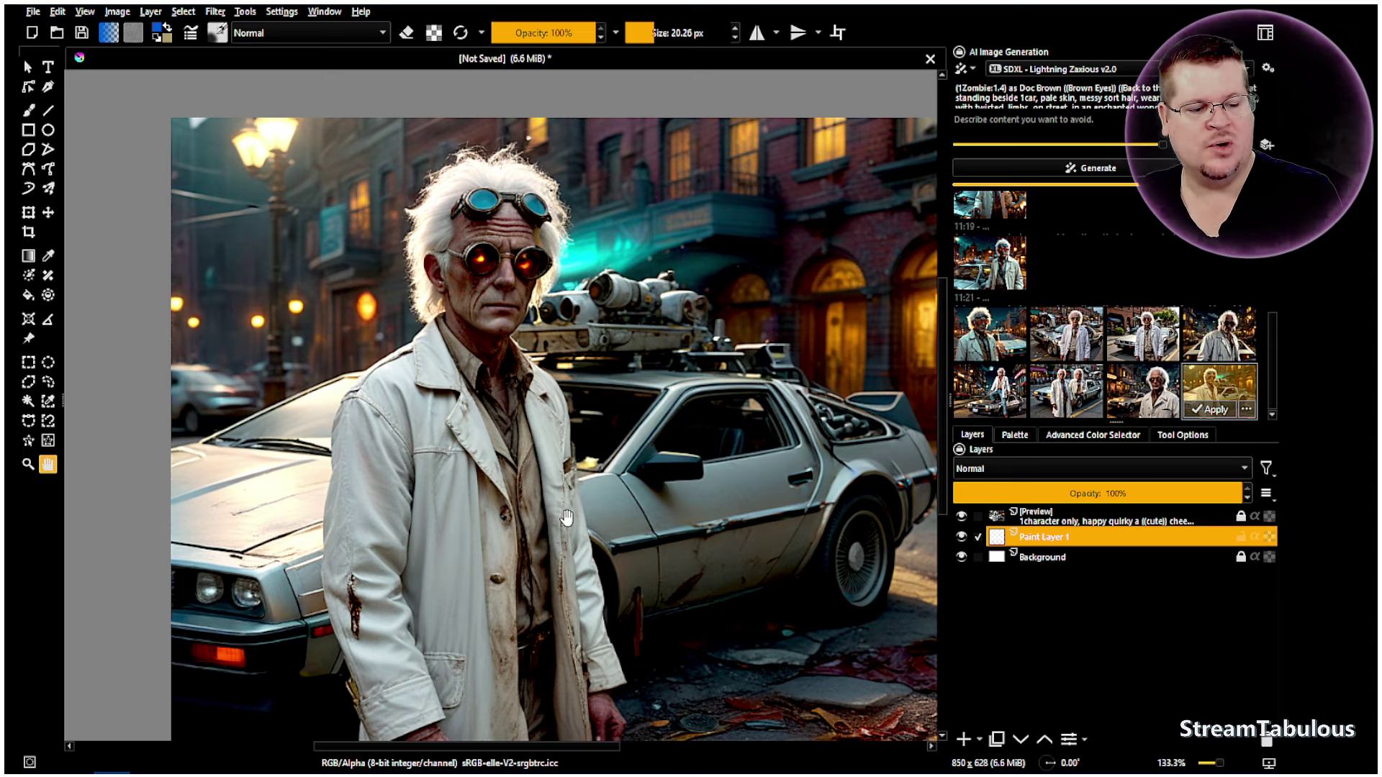
scroll(1114, 88, "down", 1)
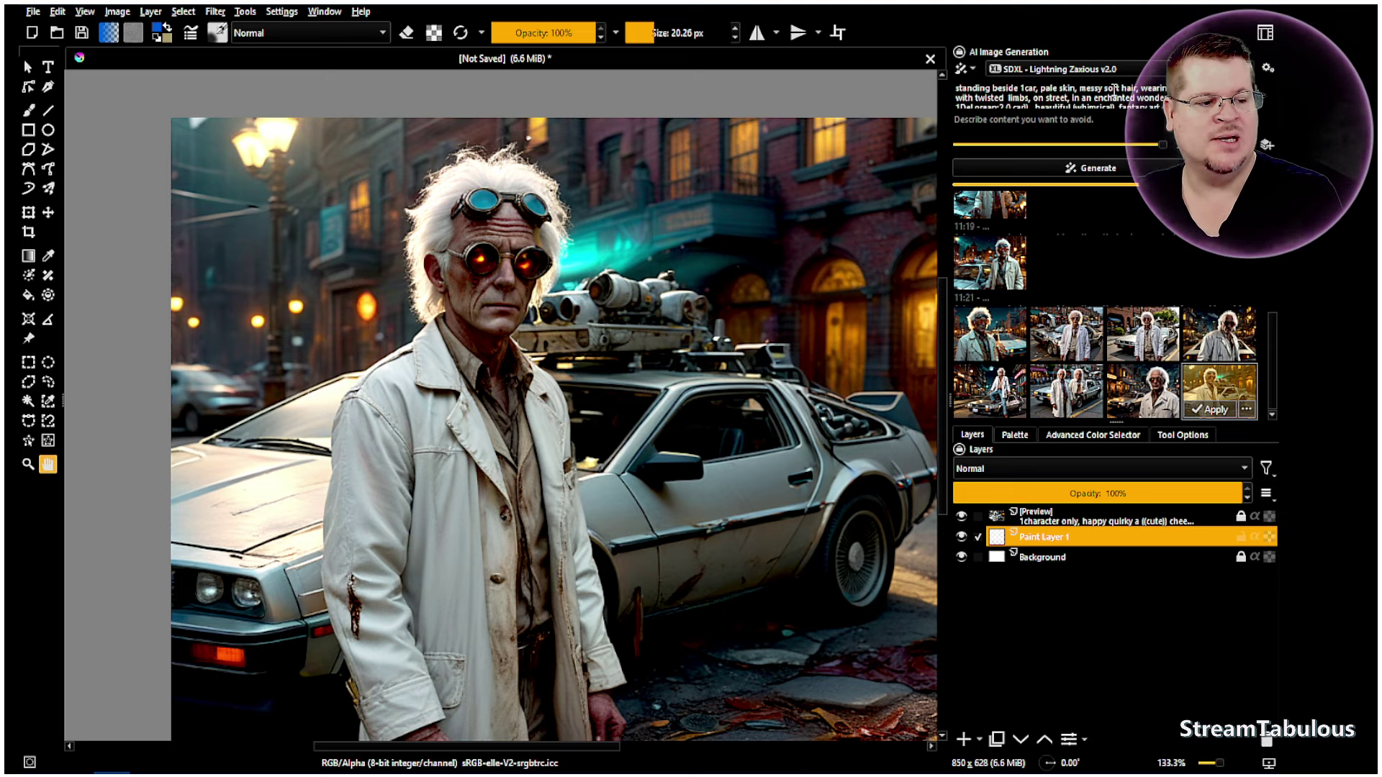
left_click(1103, 169)
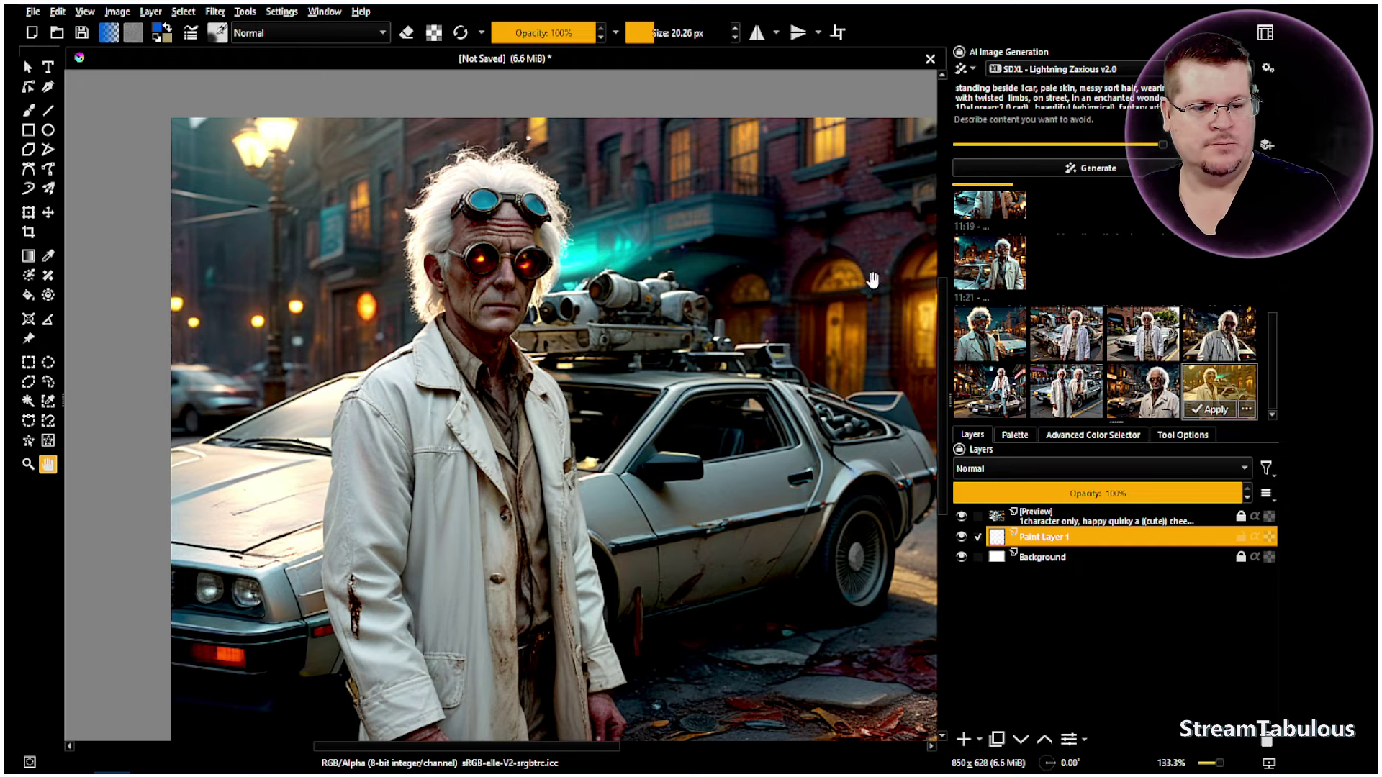
left_click_drag(624, 416, 601, 392)
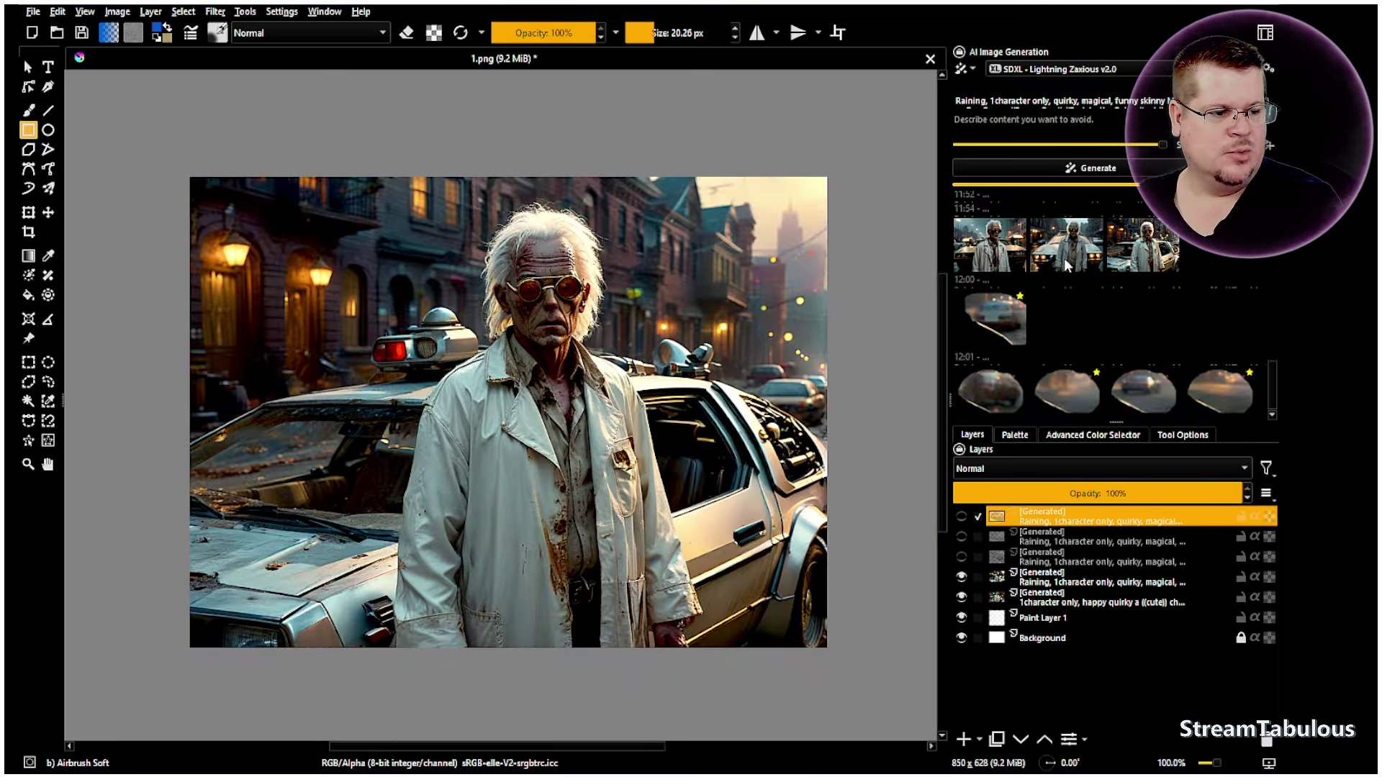
- Preview the first rainy-street Doc Brown generation on the canvas and zoom in to inspect it
left_click(1011, 263)
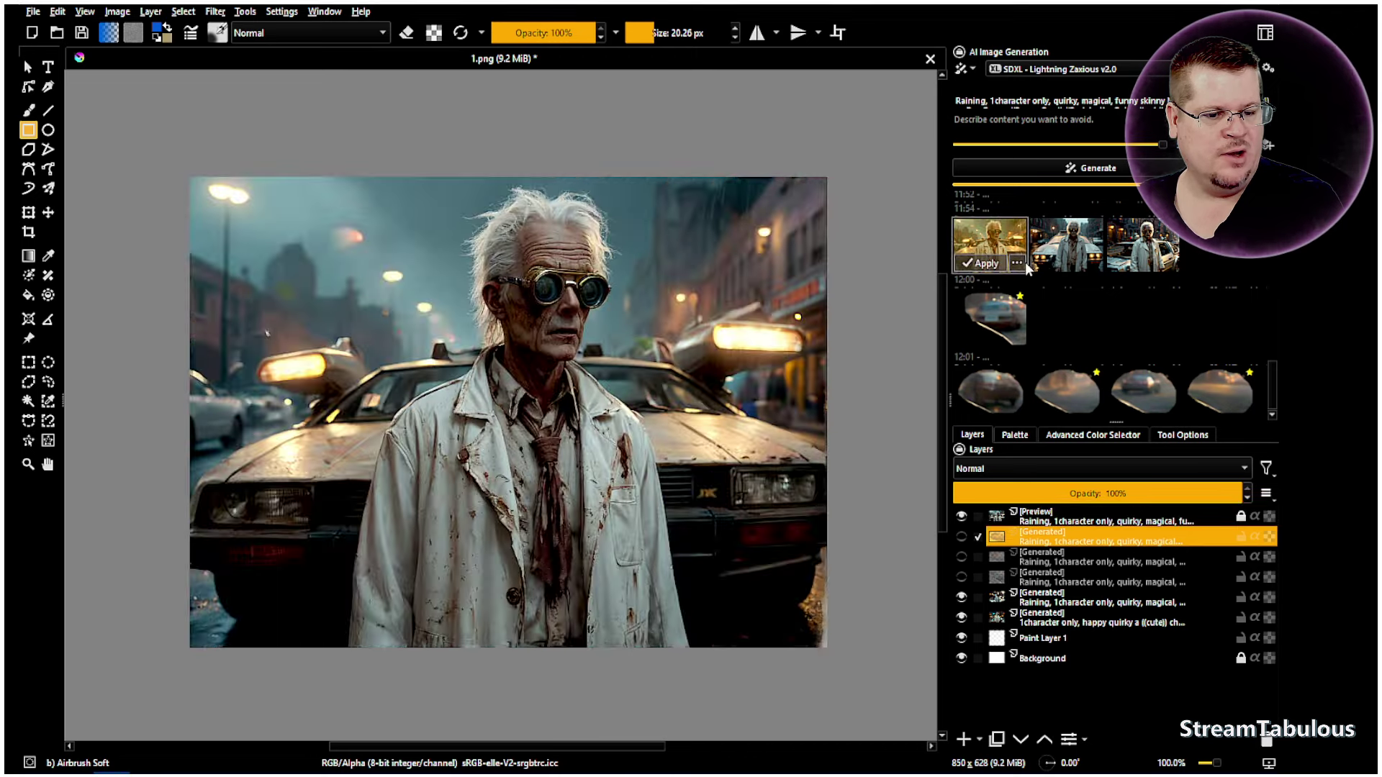
scroll(1051, 287, "up", 2)
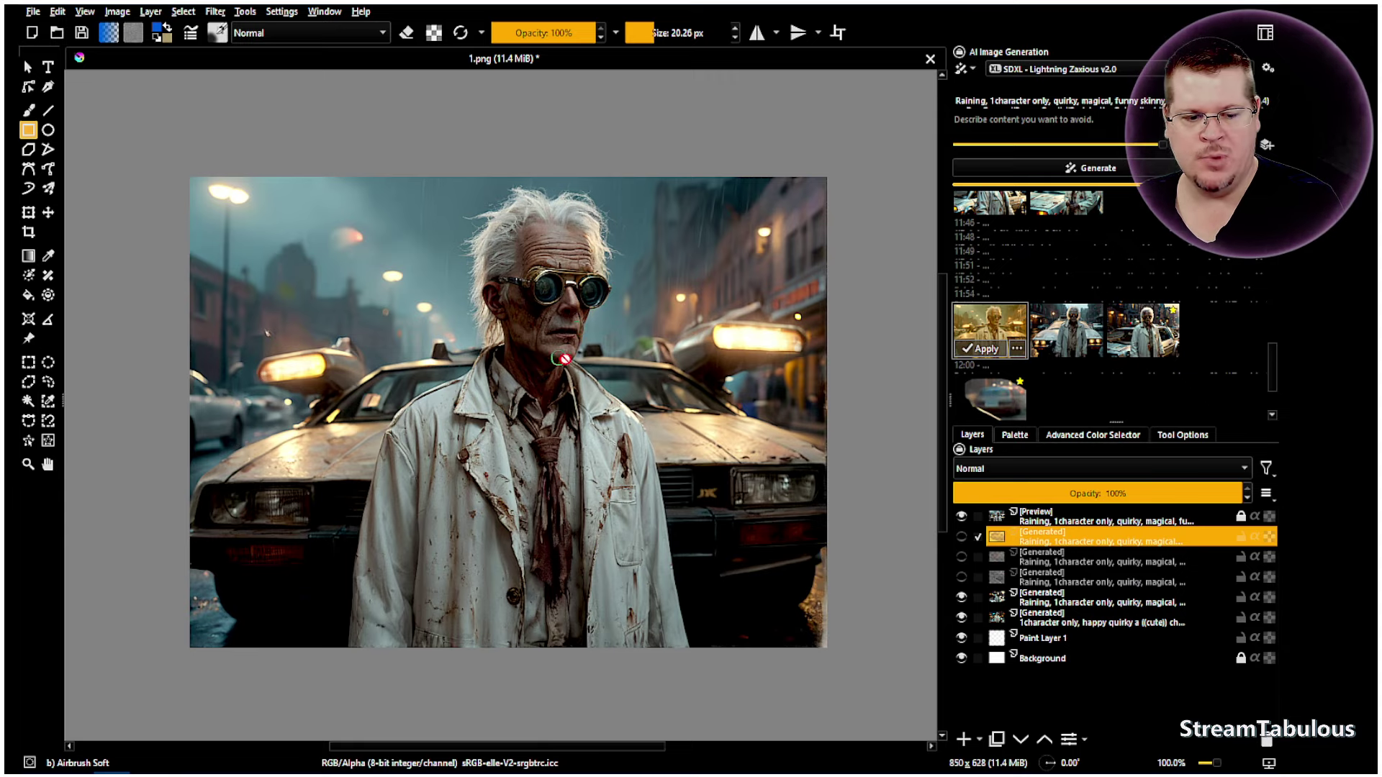
left_click(47, 464)
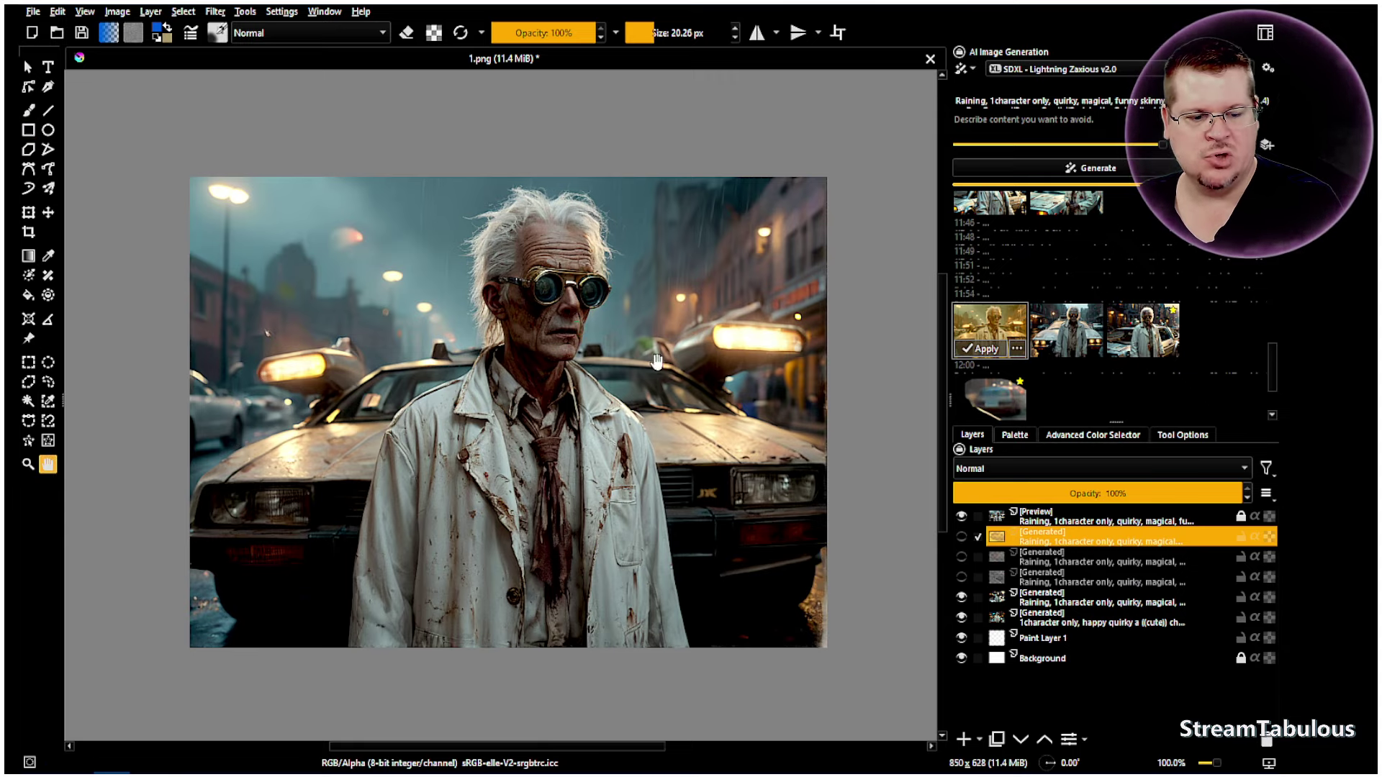
scroll(604, 444, "up", 1)
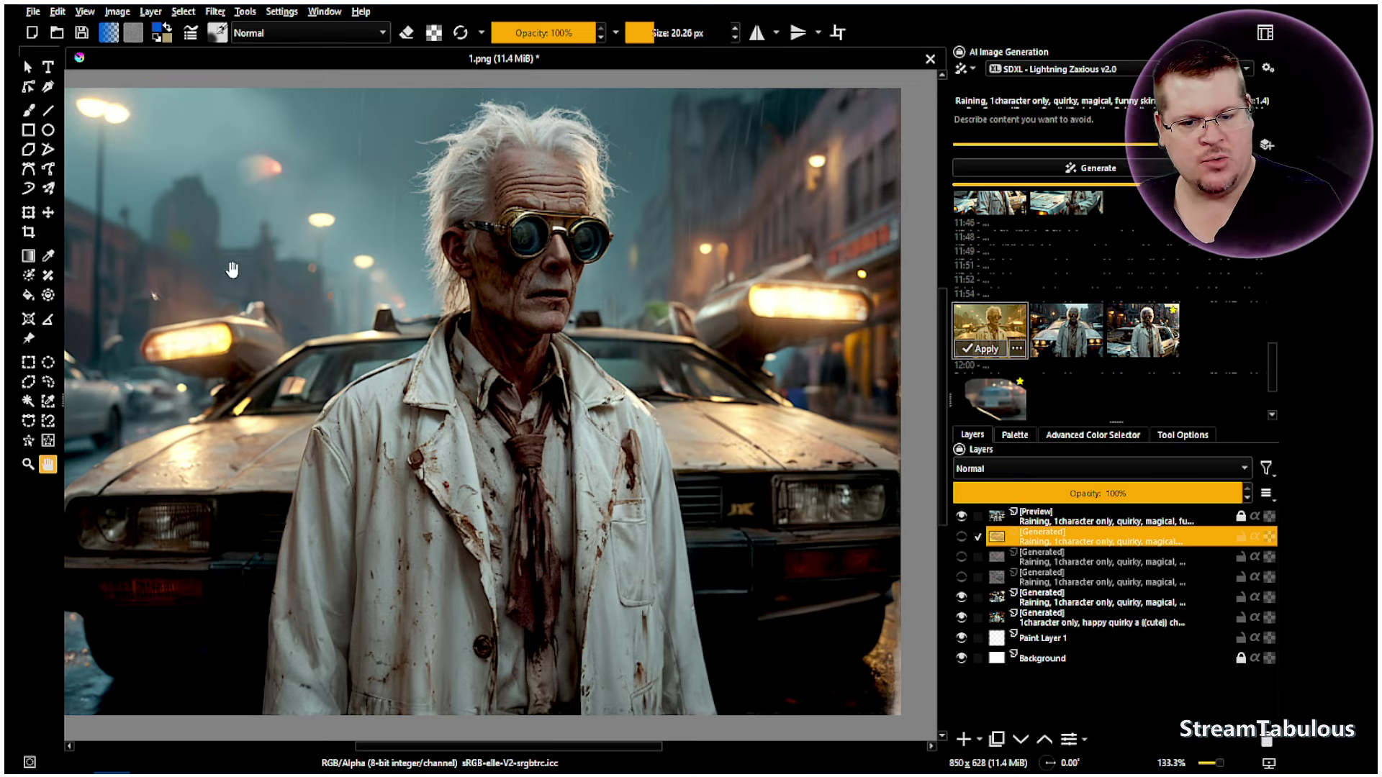
- Preview the second and third generations, ending on the dusky street scene beside the DeLorean
left_click(1068, 345)
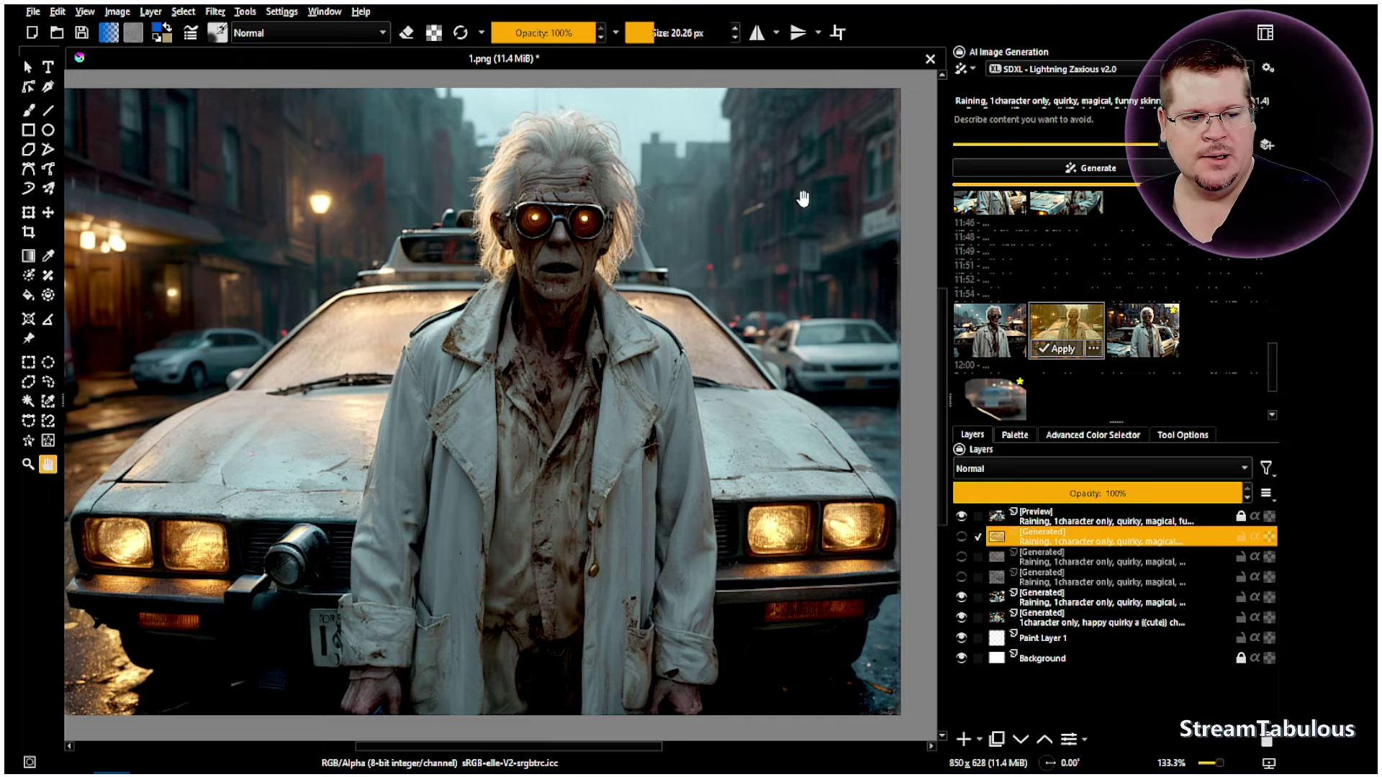
scroll(803, 198, "up", 2)
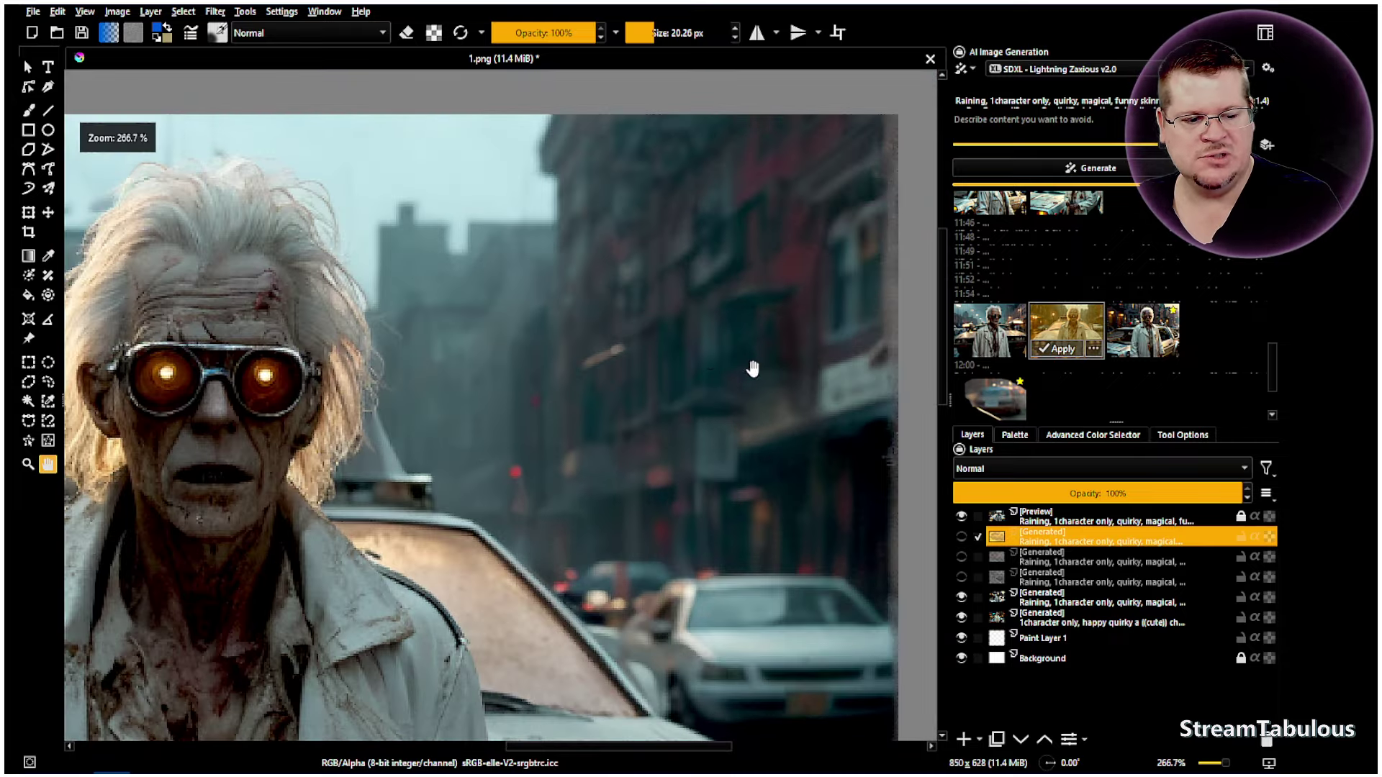
scroll(720, 356, "down", 3)
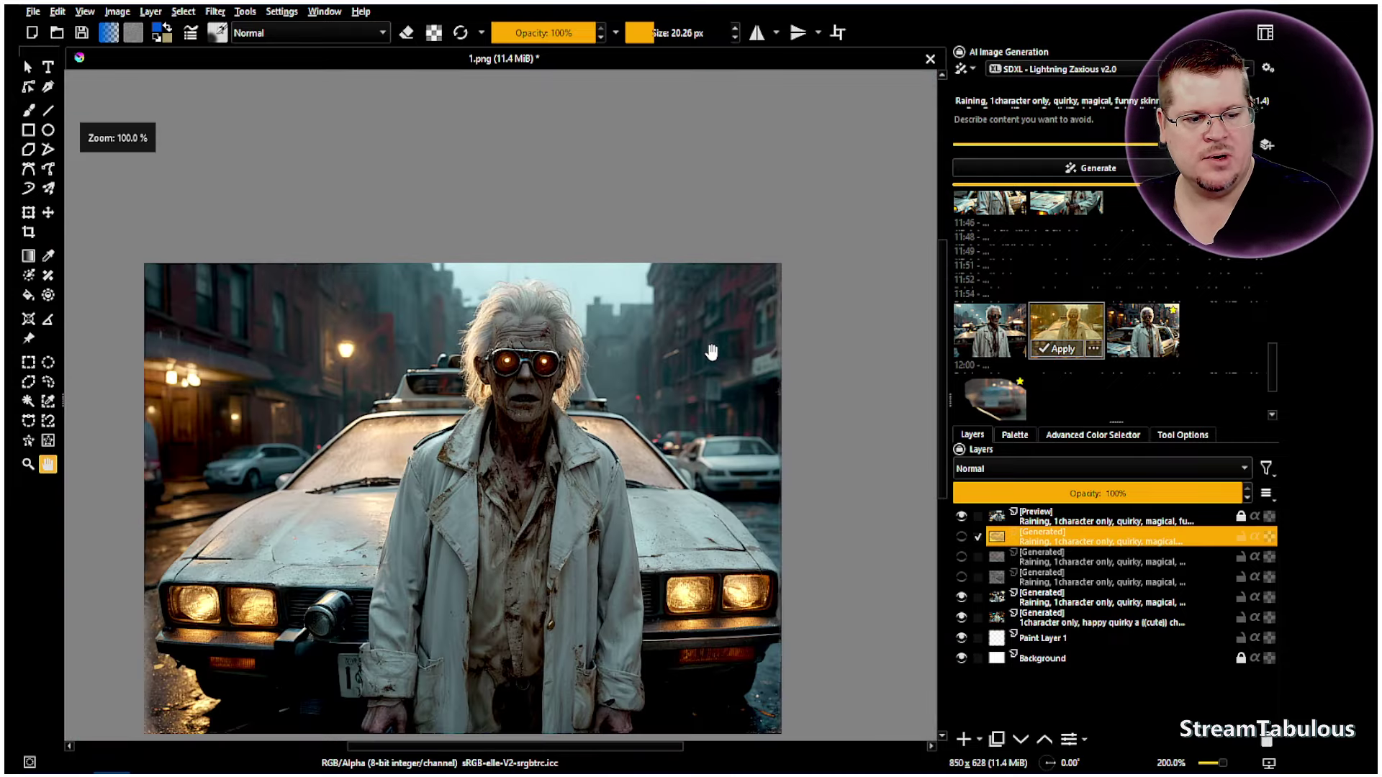
left_click(1151, 327)
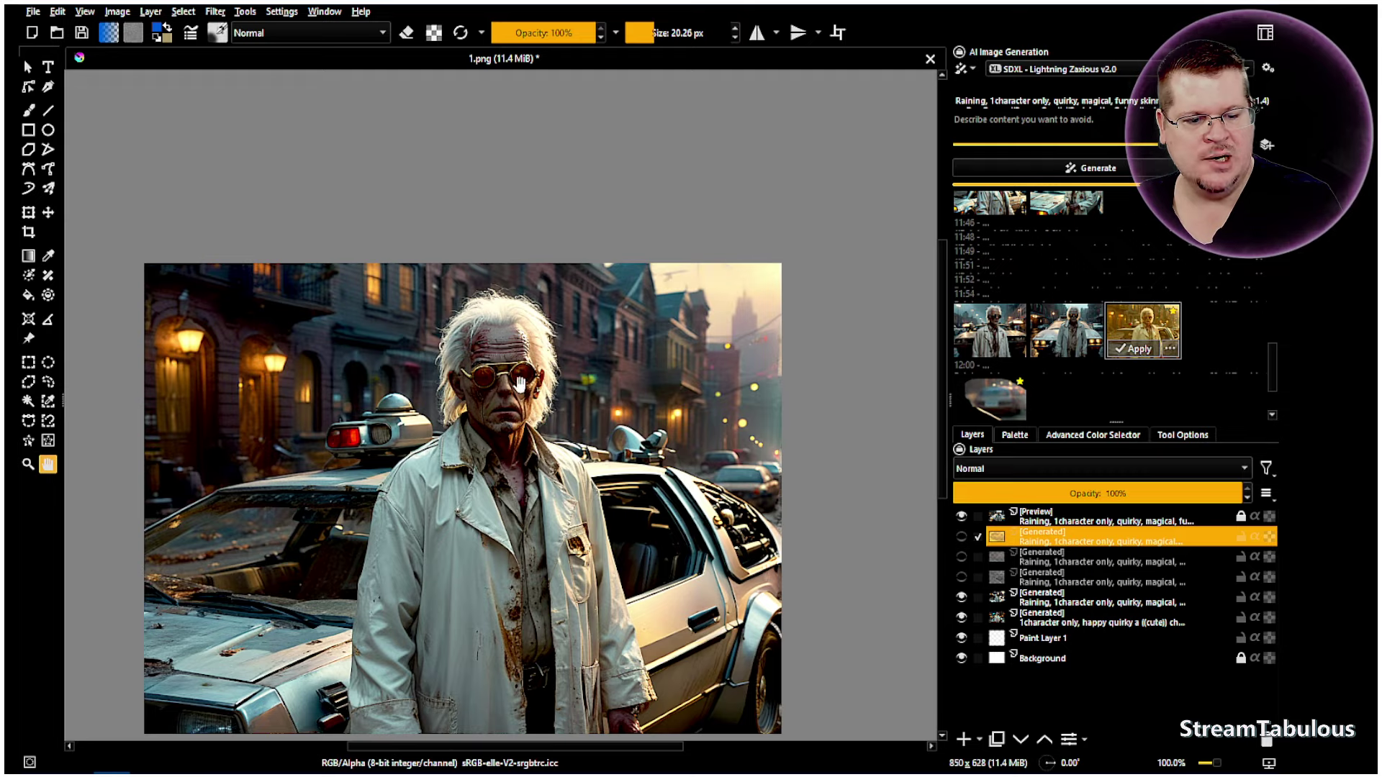
- Zoom and pan over the street behind Doc Brown, then pick the Freehand Selection tool
scroll(605, 399, "up", 3)
left_click_drag(678, 373, 372, 348)
scroll(373, 348, "down", 2)
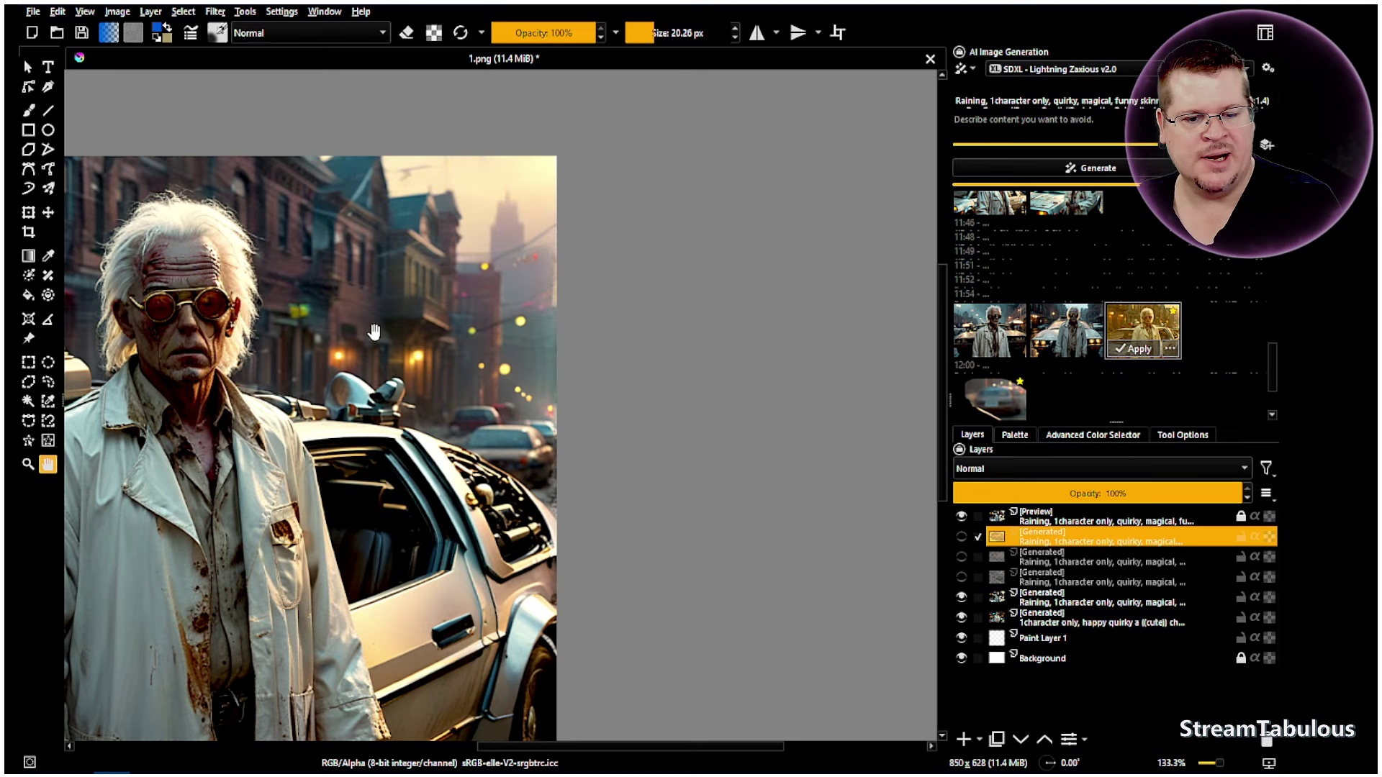
scroll(374, 331, "down", 1)
left_click_drag(349, 339, 547, 329)
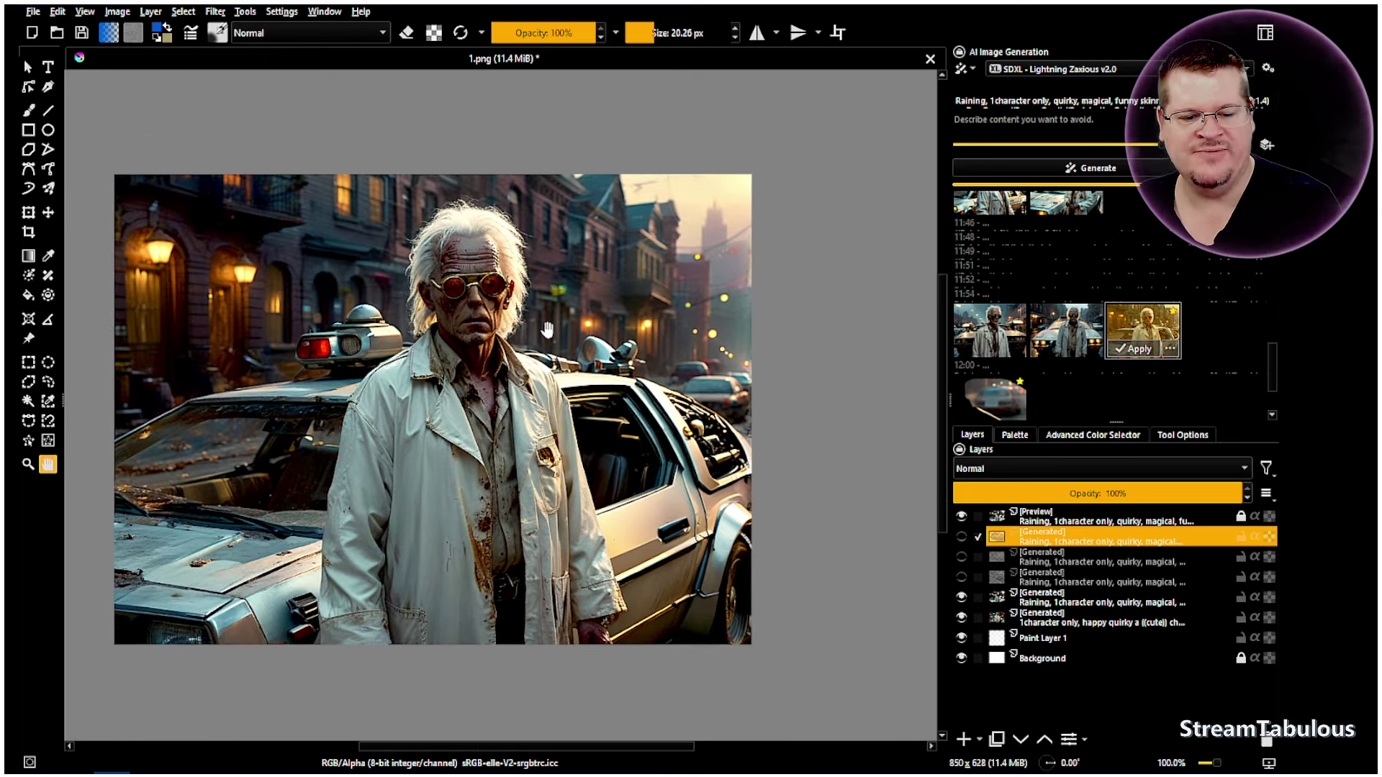
scroll(453, 392, "up", 2)
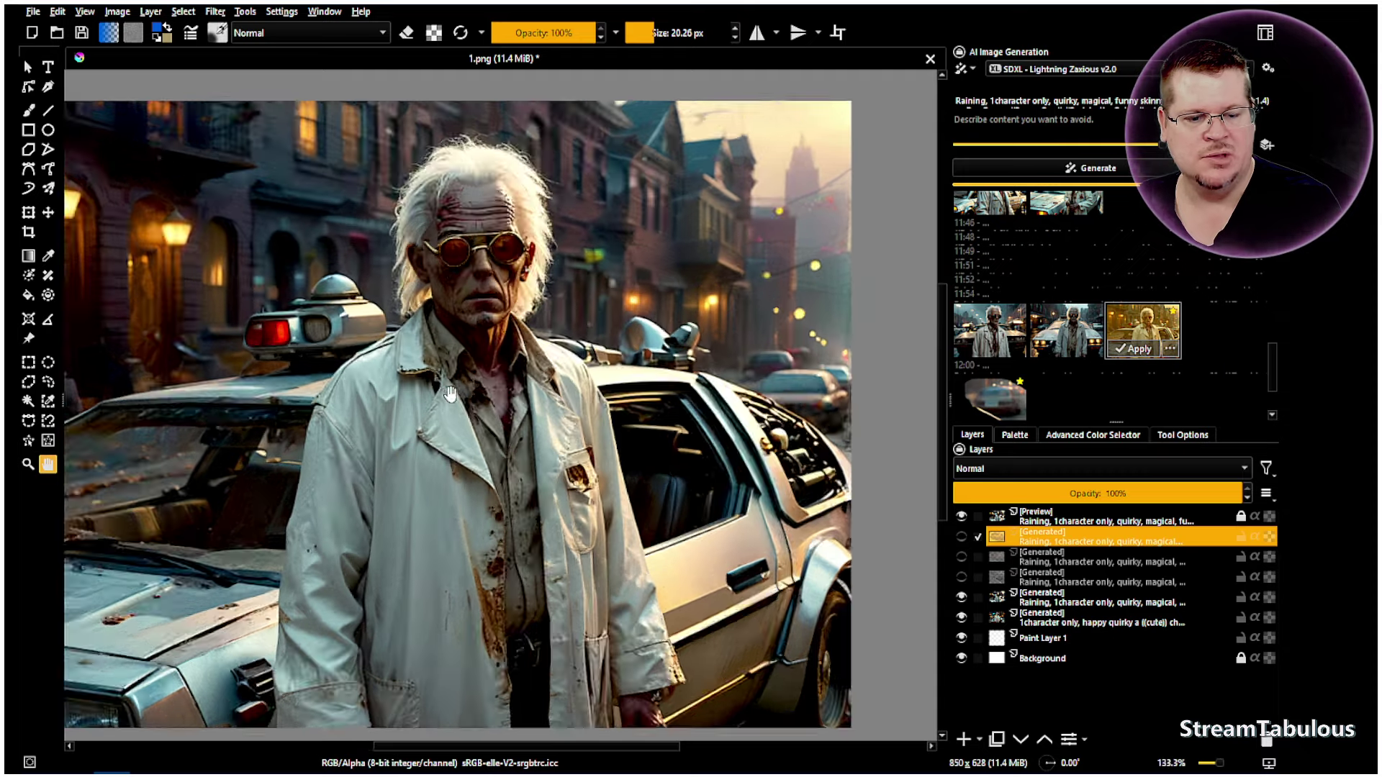
scroll(488, 212, "up", 1)
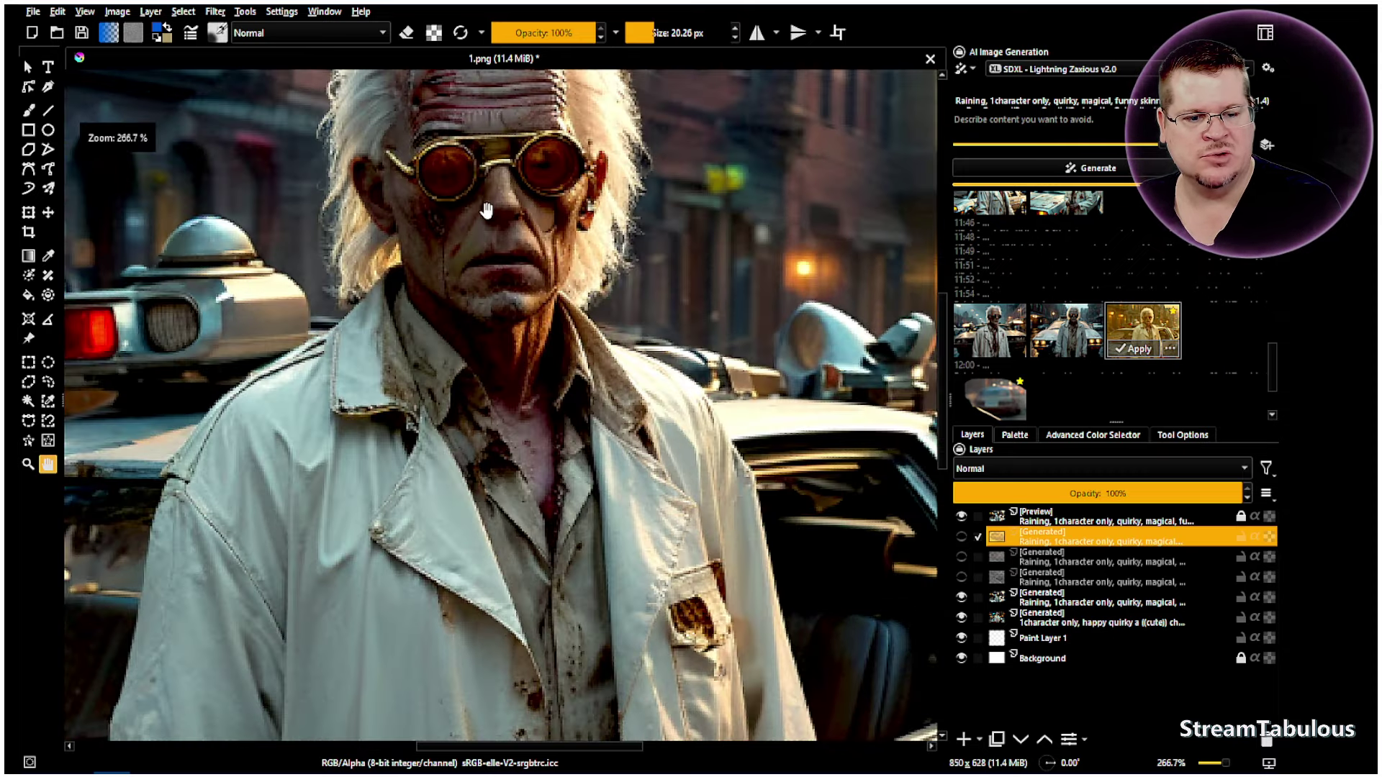
scroll(515, 256, "down", 3)
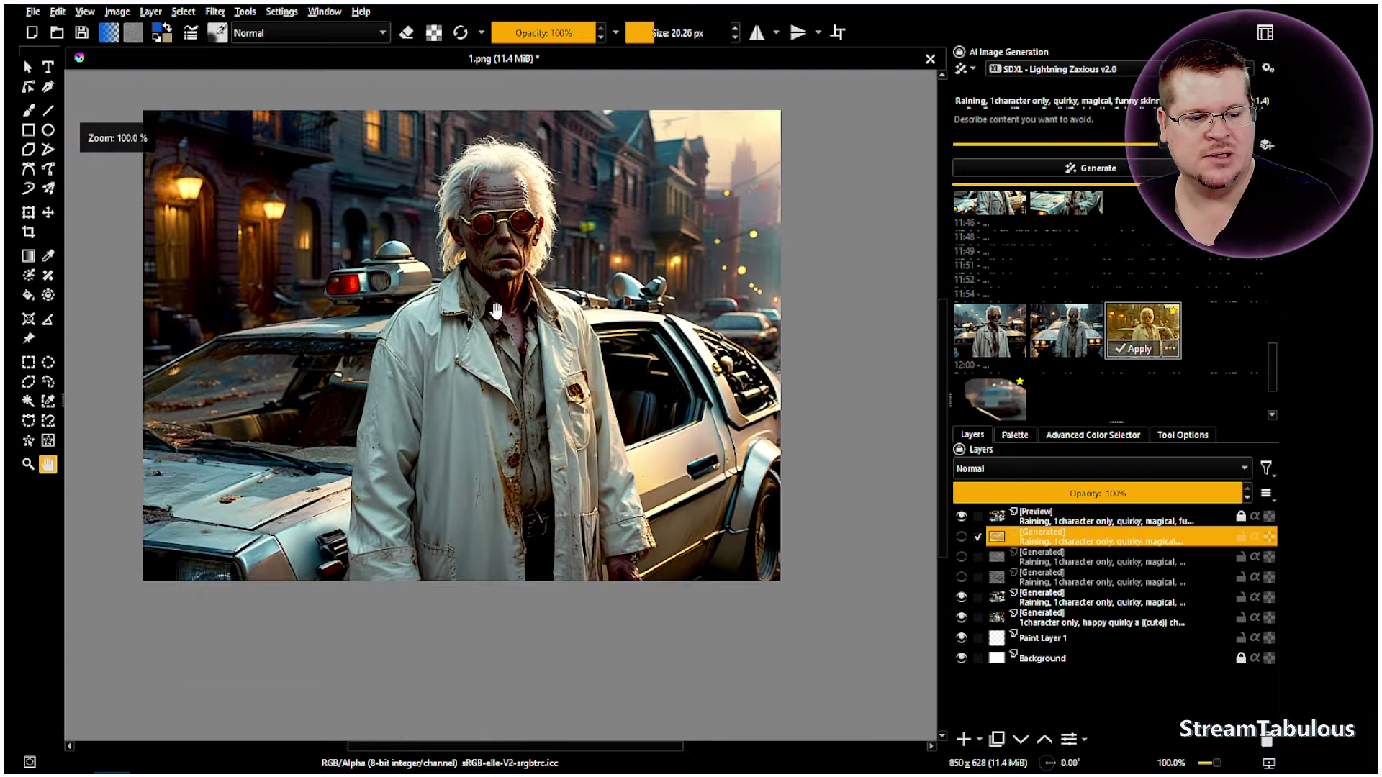
left_click_drag(496, 315, 472, 334)
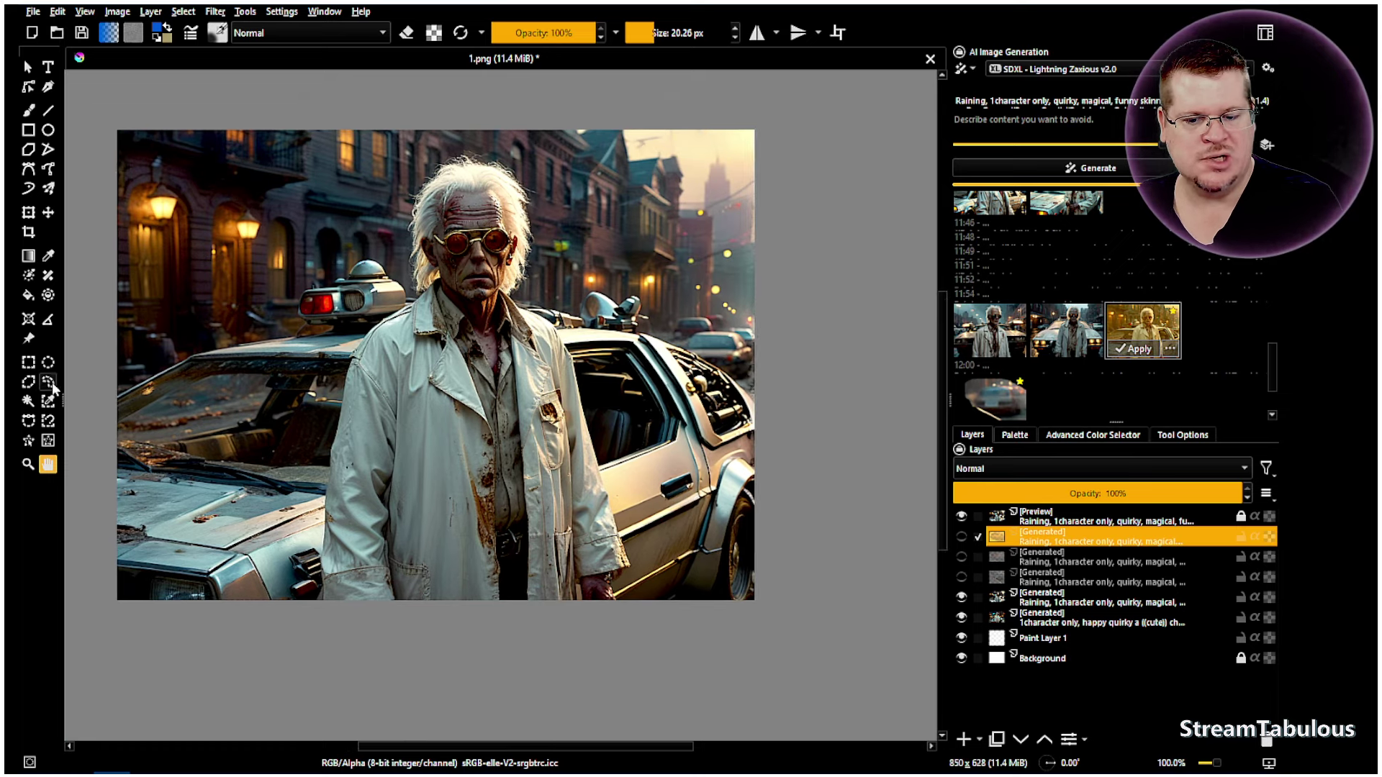
scroll(653, 345, "up", 2)
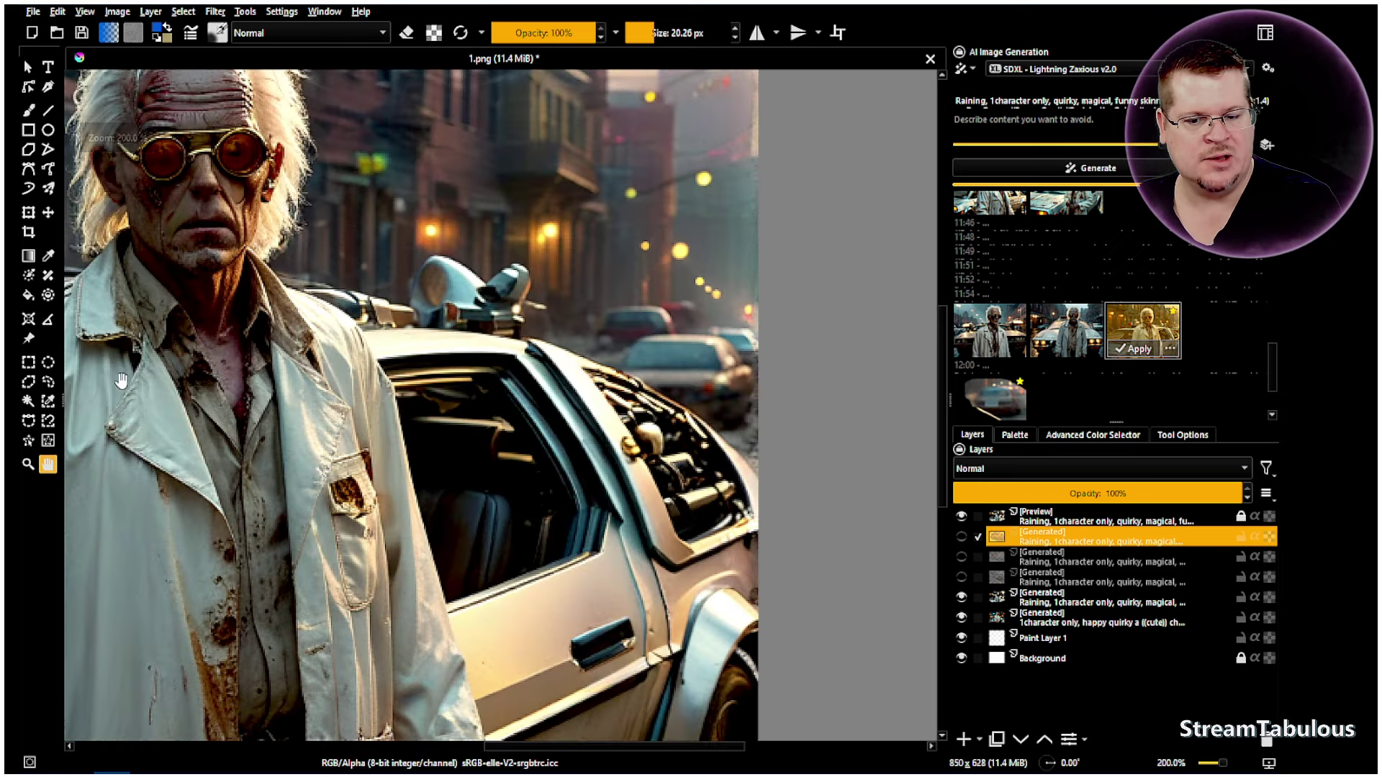
left_click(48, 381)
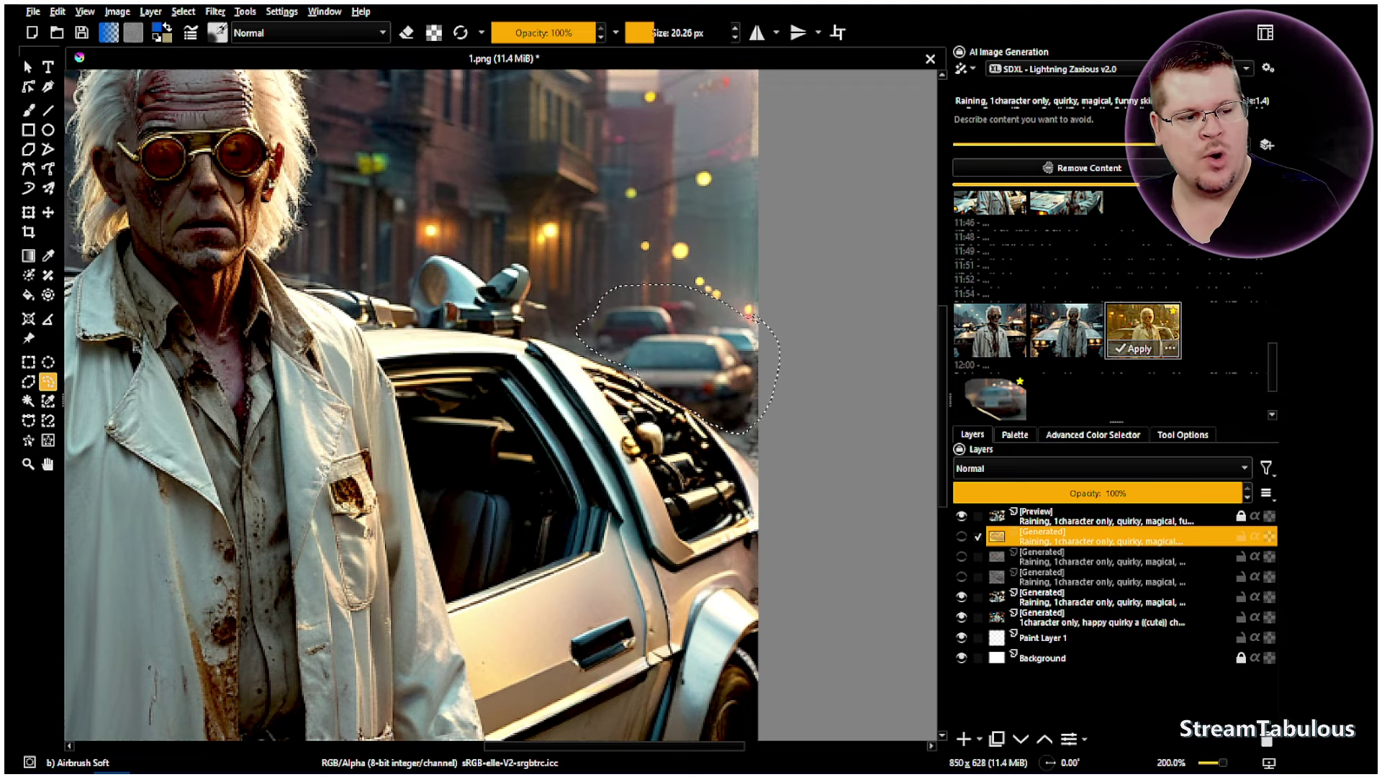
- Switch to the Remove Content workflow, clear the selection, and lasso the distant background car
left_click(1151, 168)
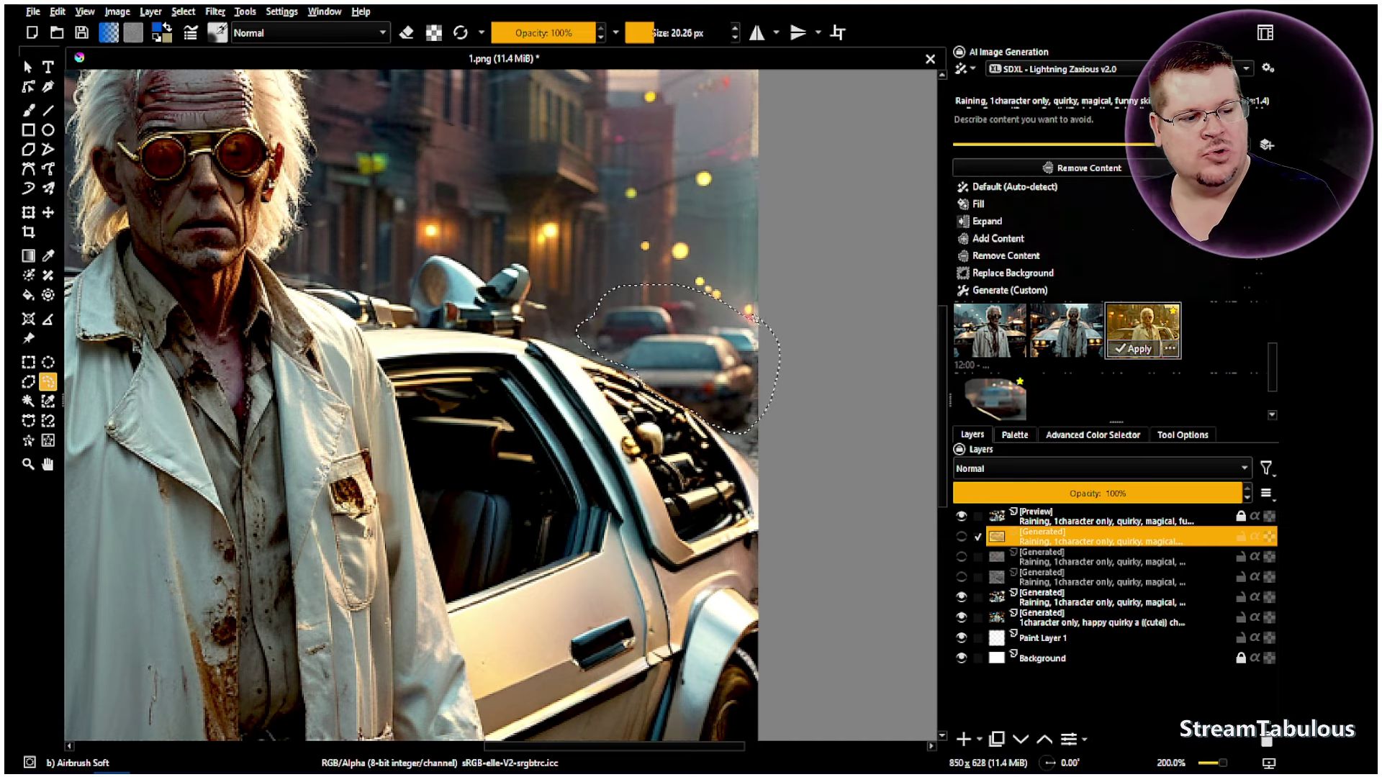
left_click(1017, 257)
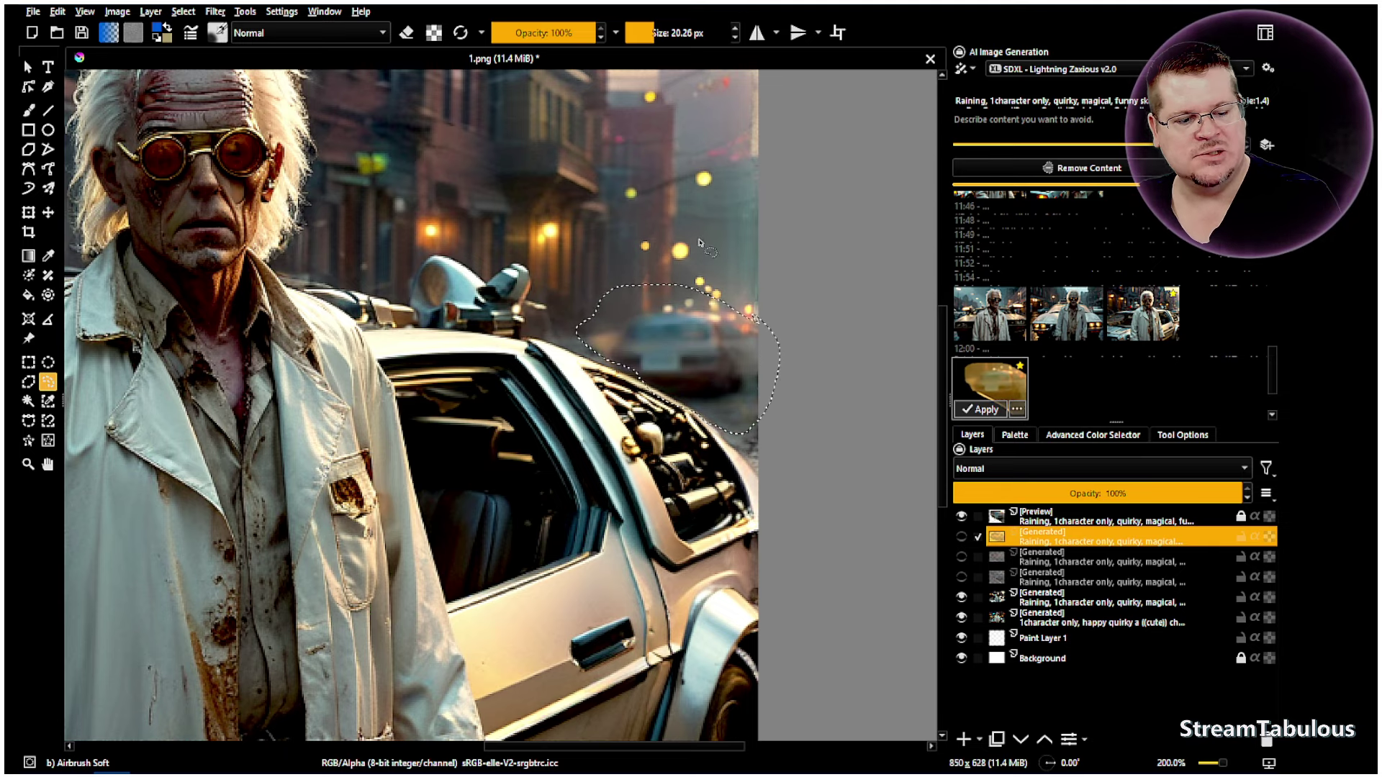
left_click(689, 260)
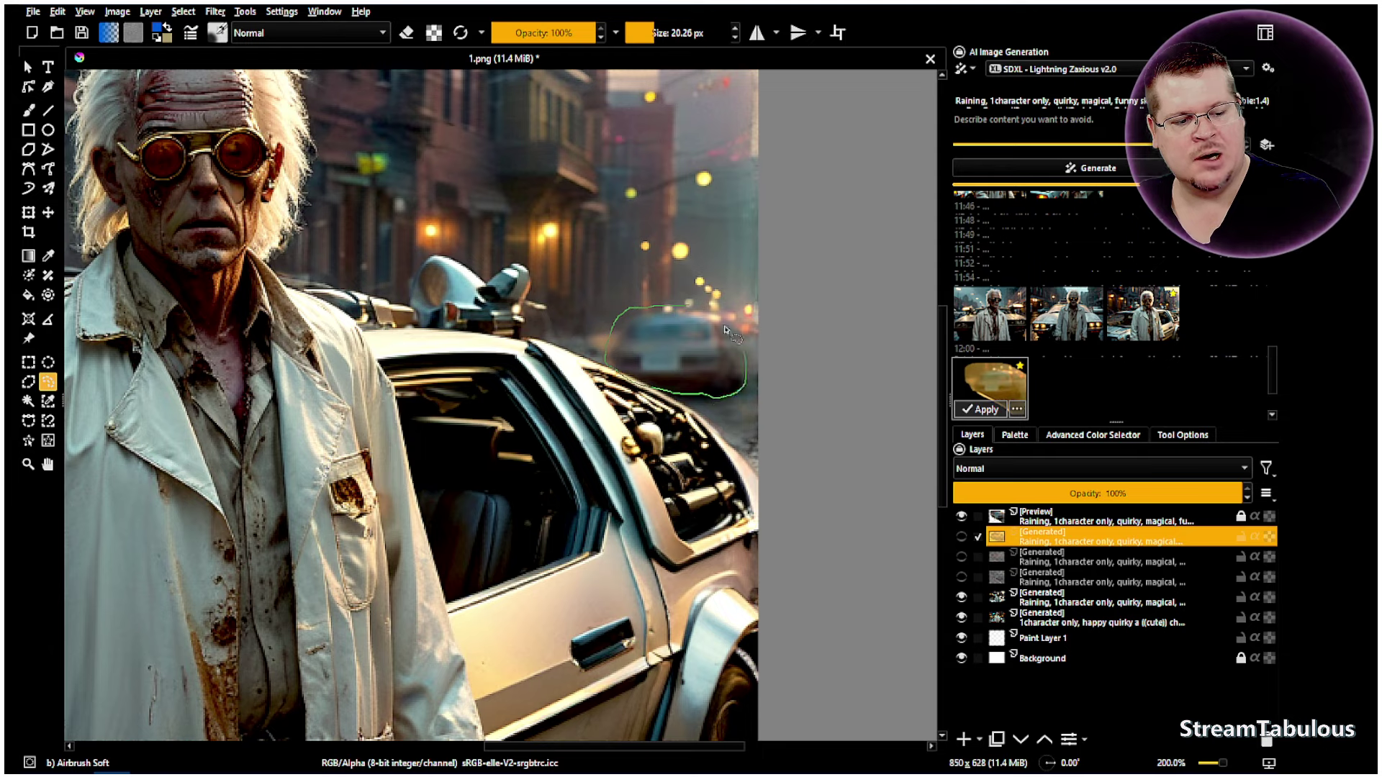
left_click_drag(690, 311, 684, 308)
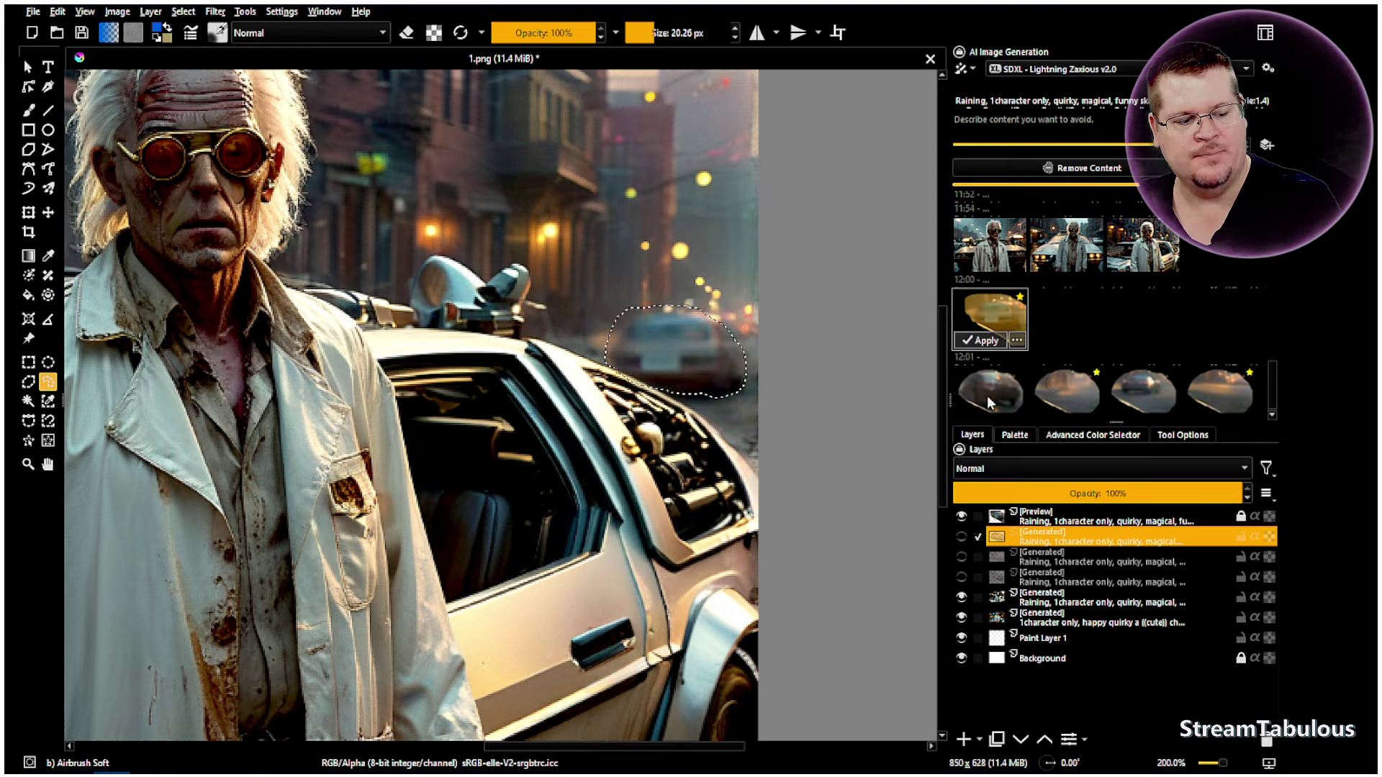
- Preview the second, third and fourth car-removal results
left_click(1068, 386)
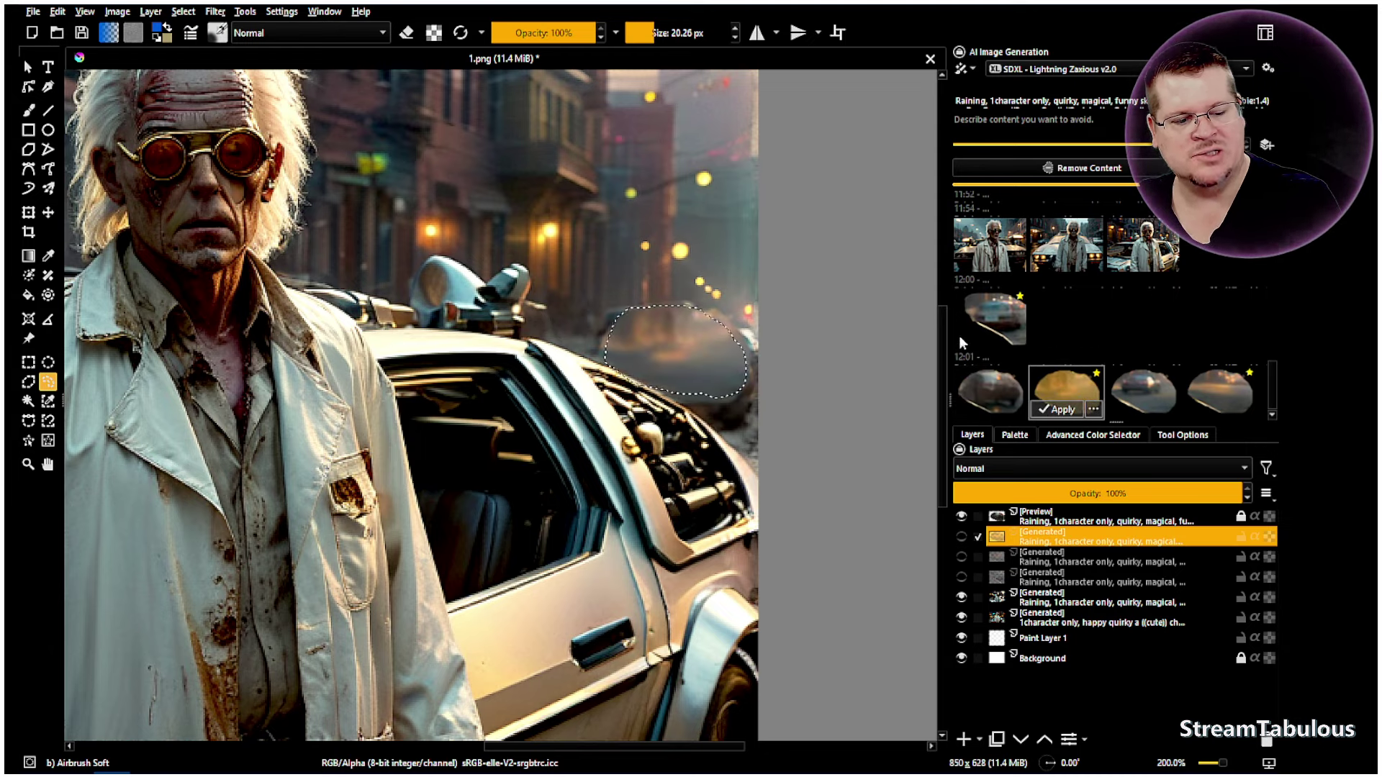
left_click(1142, 395)
left_click(1209, 398)
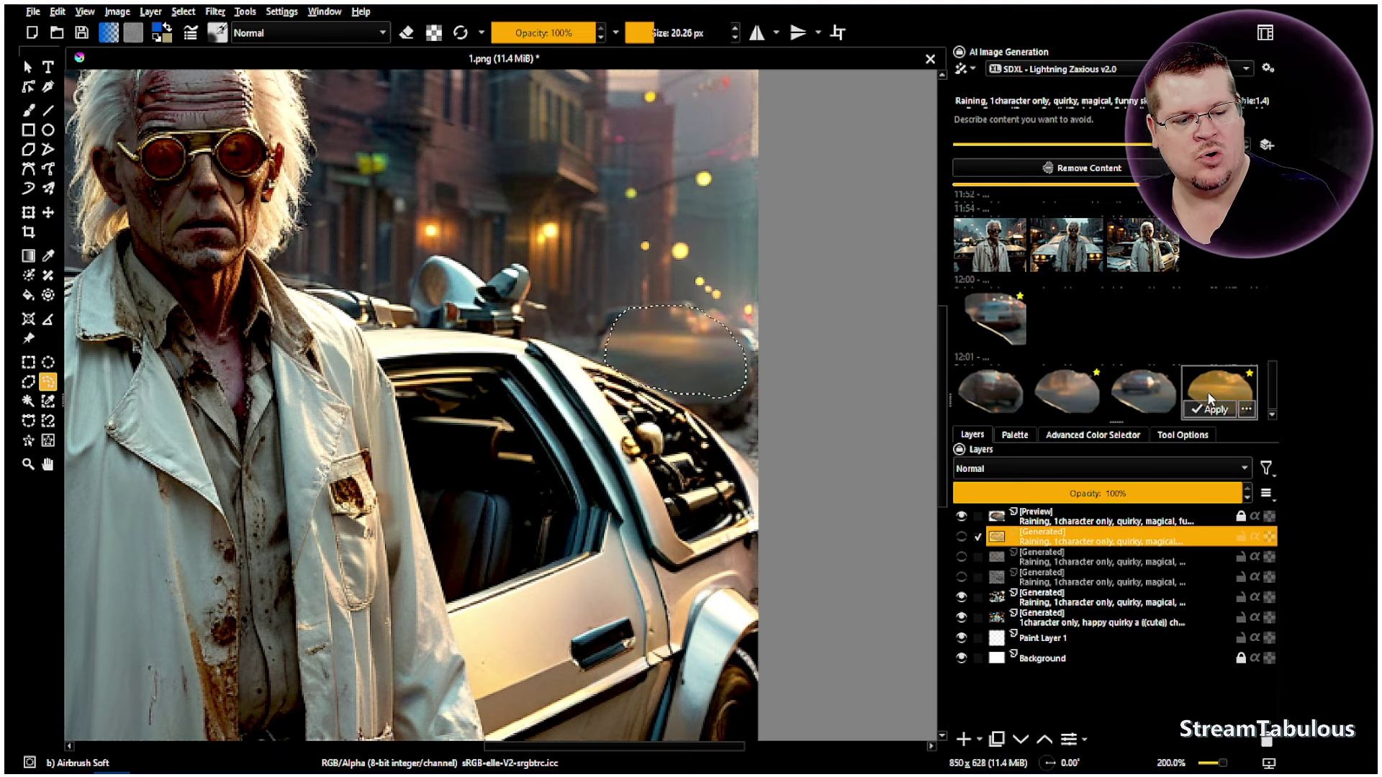
- Toggle the Generated layers to compare, keeping the second Generated layer visible and the preview hidden
left_click(961, 578)
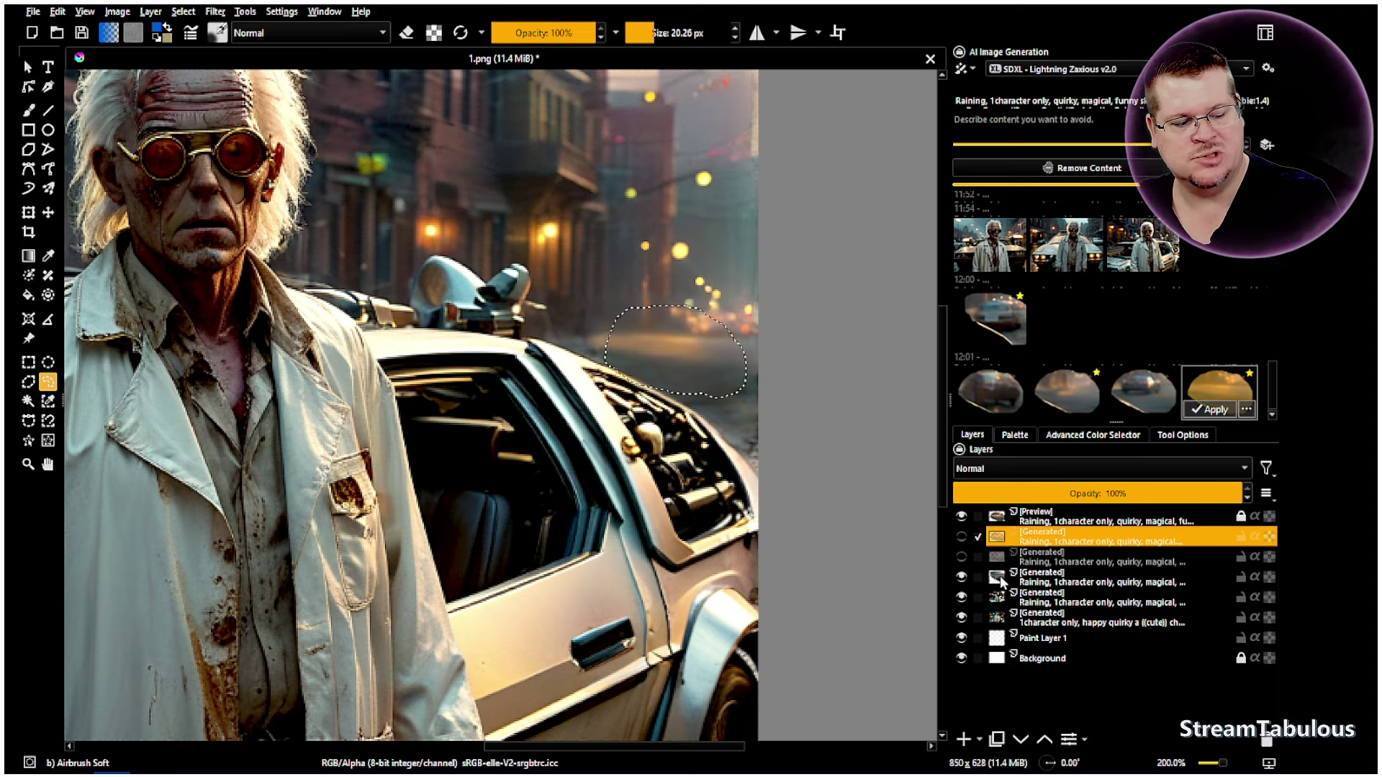
left_click(999, 576)
left_click(962, 557)
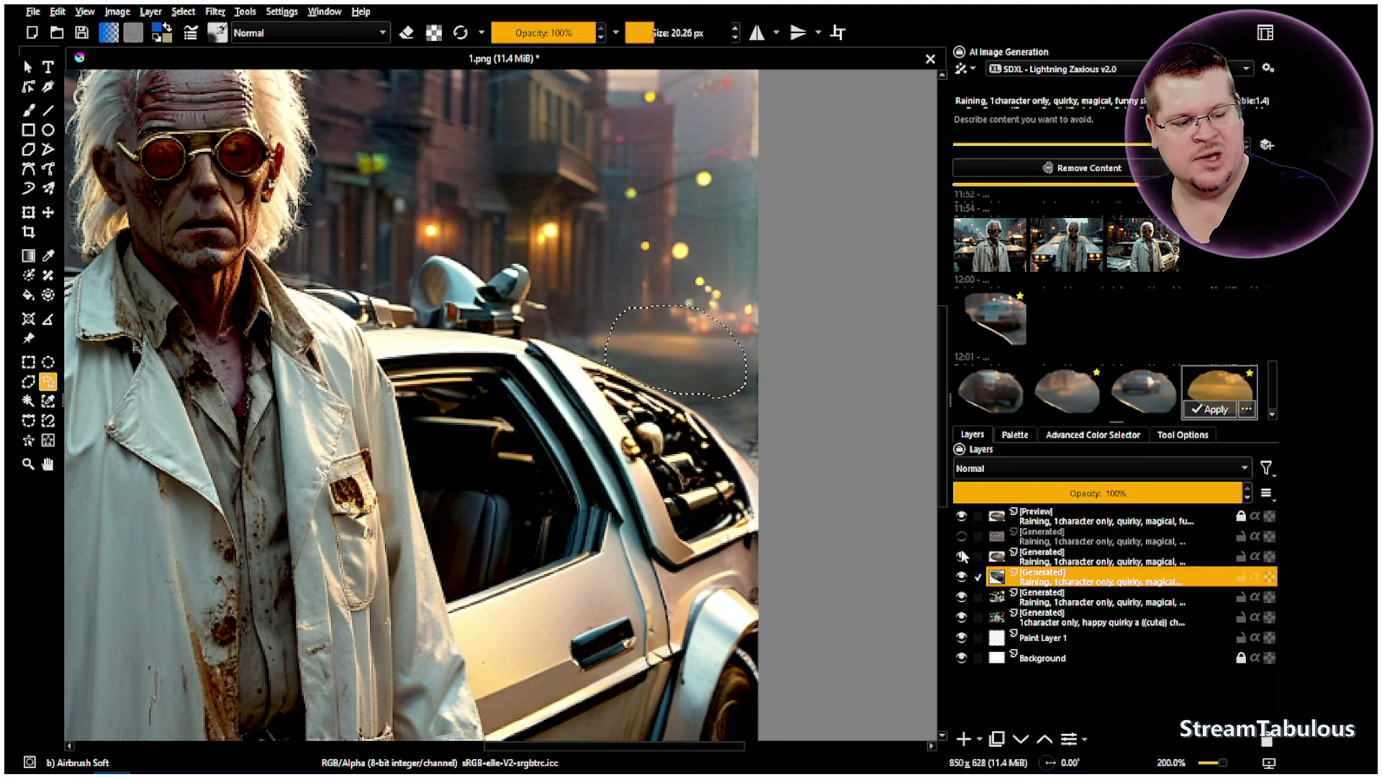
left_click(961, 536)
left_click(961, 536)
left_click(961, 536)
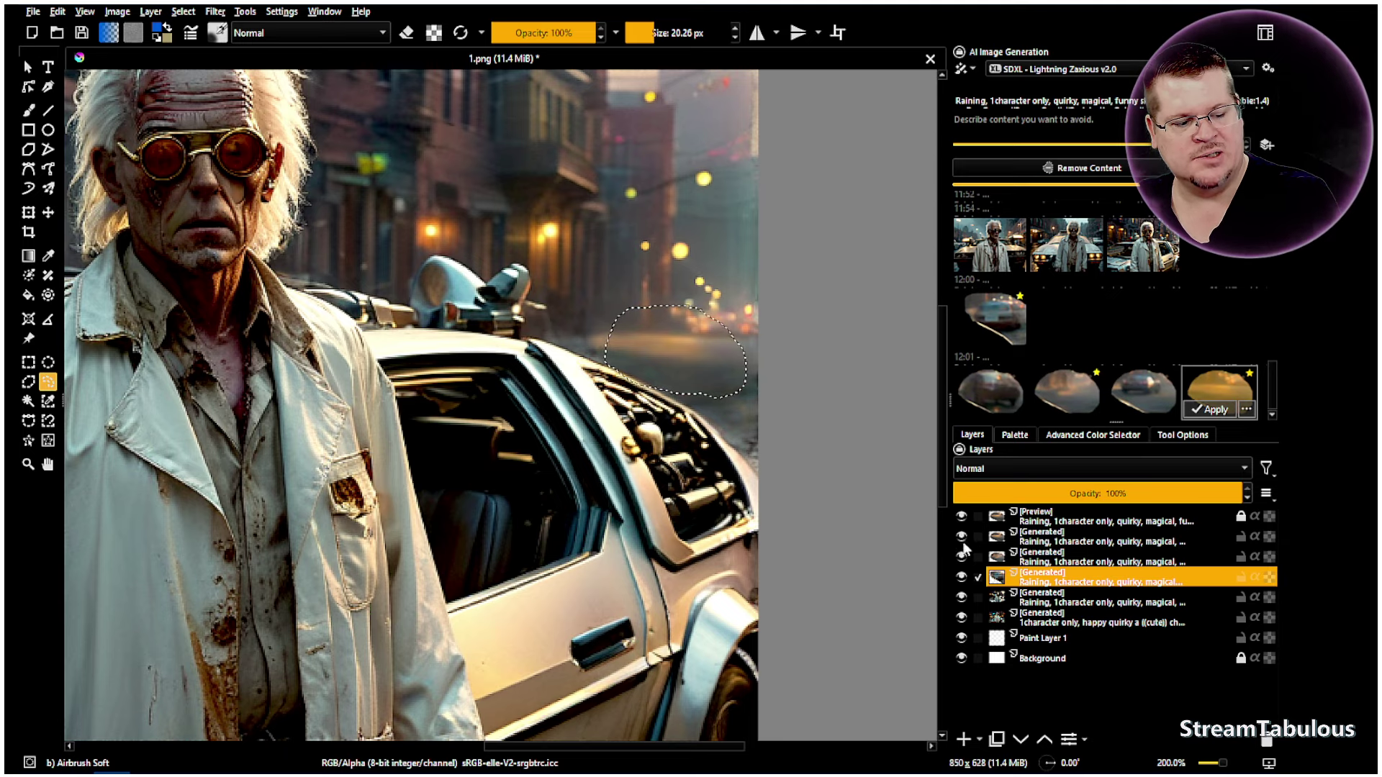
left_click(961, 516)
left_click(961, 536)
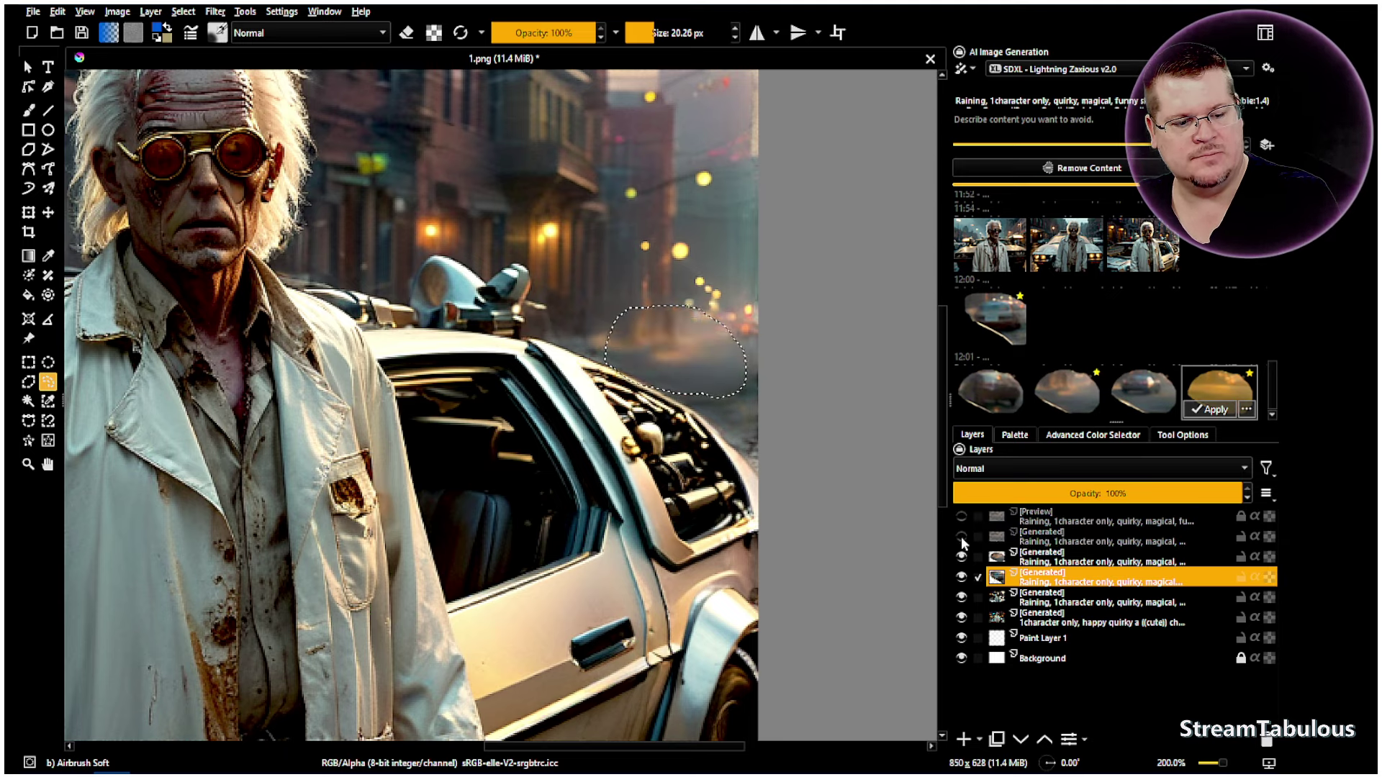
left_click(960, 537)
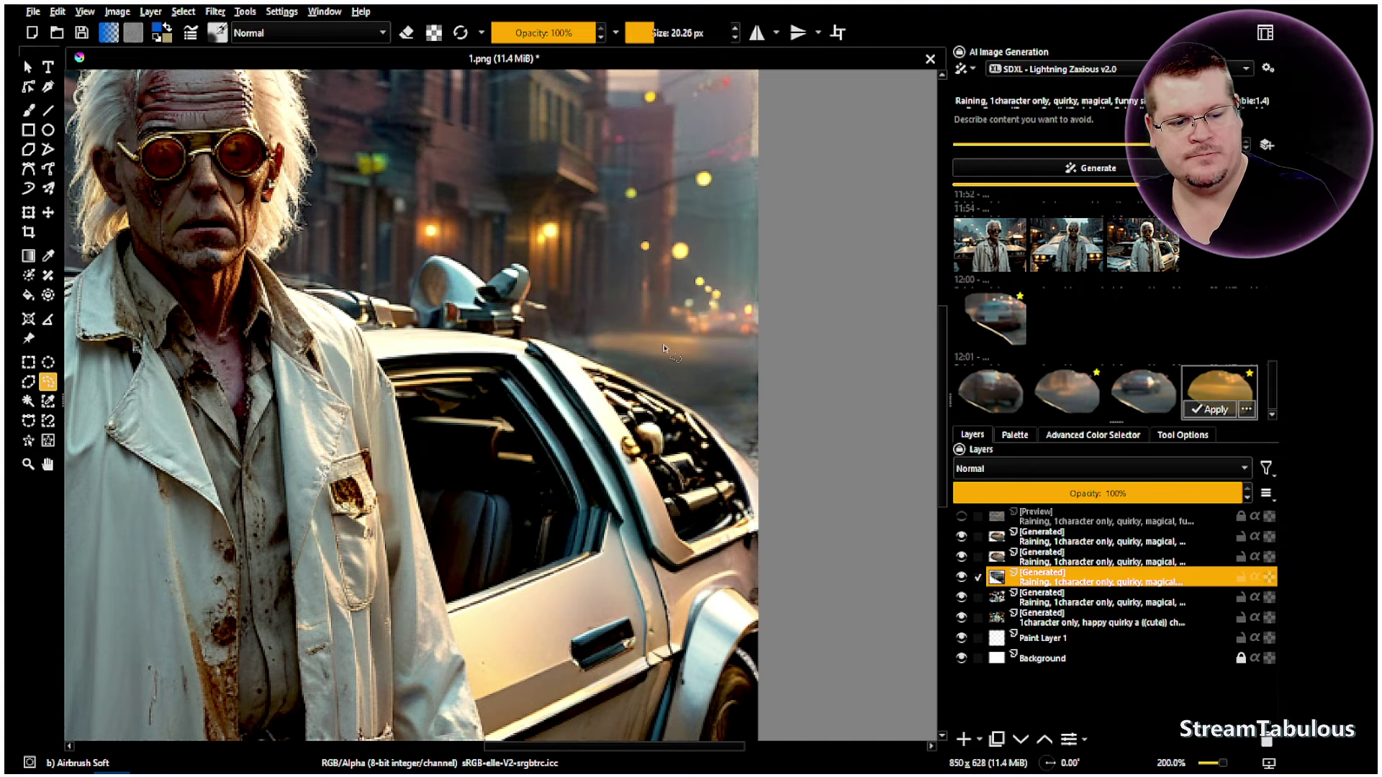
scroll(623, 374, "down", 1)
- Zoom out and recentre the image, then set the AI panel workspace to Upscale
left_click(48, 464)
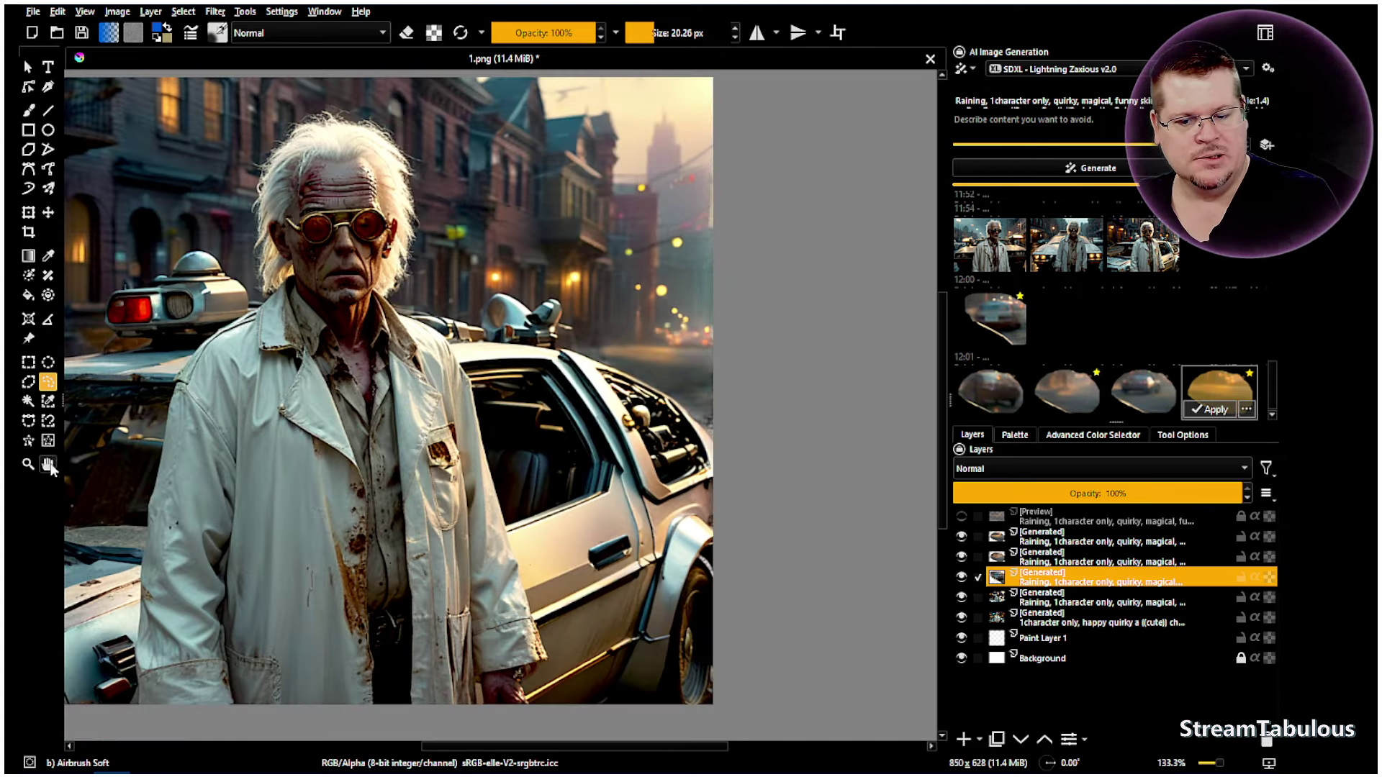
scroll(515, 414, "down", 1)
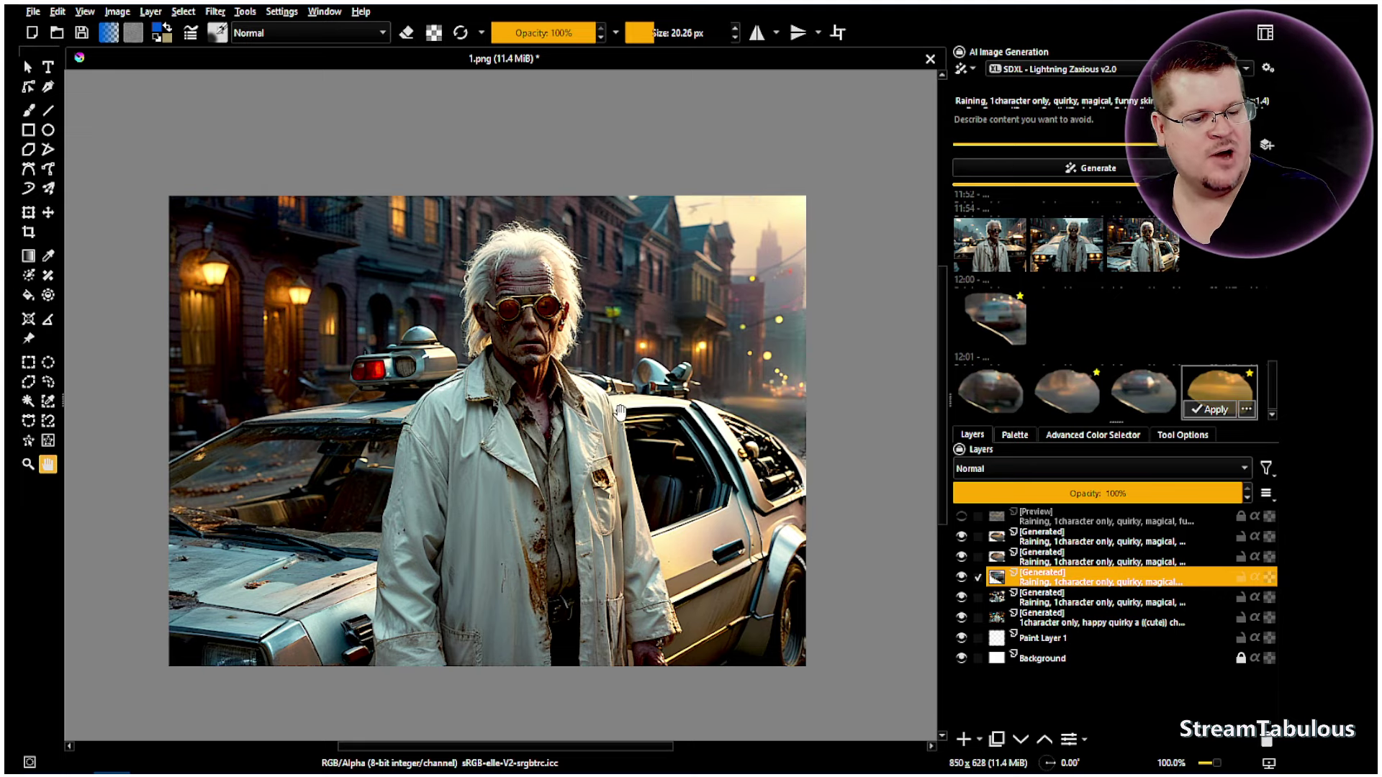
left_click_drag(620, 411, 633, 403)
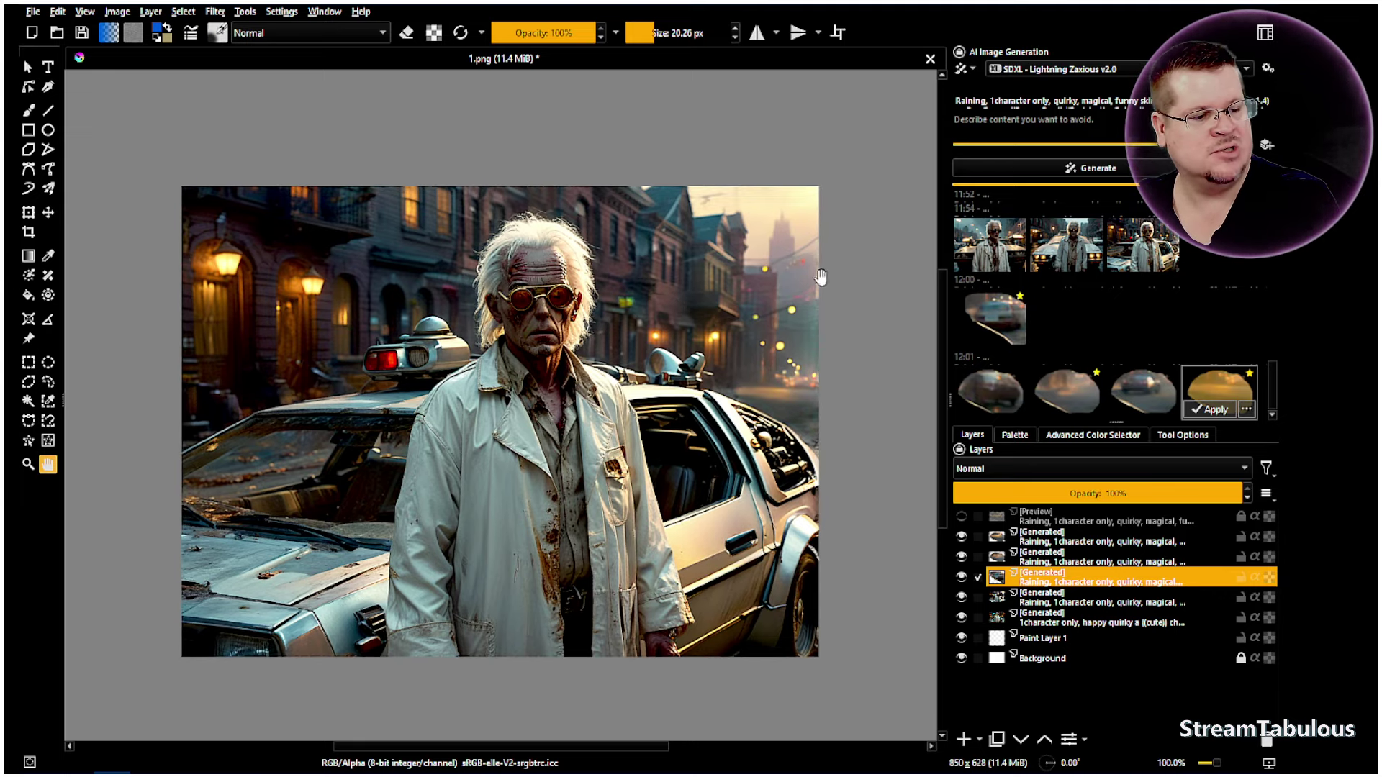
left_click(971, 69)
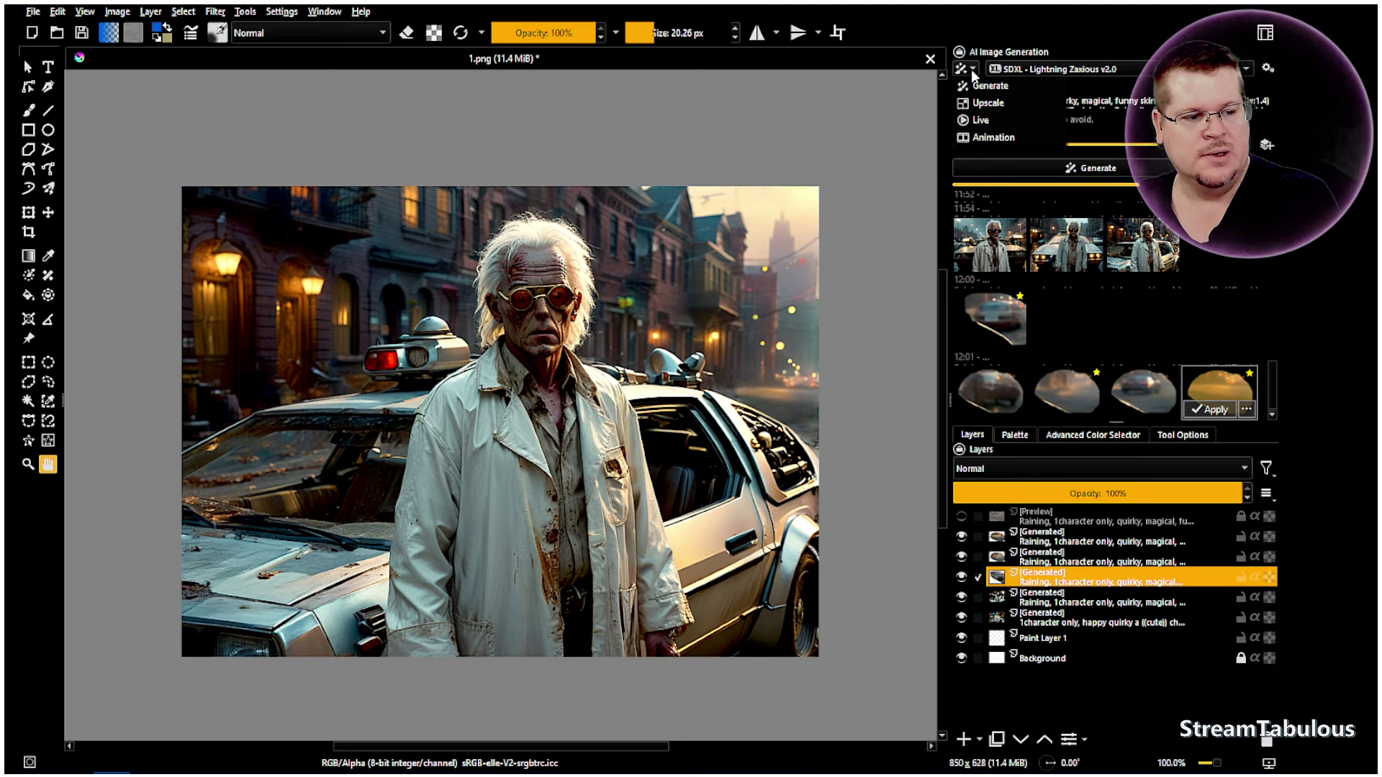
left_click(519, 295)
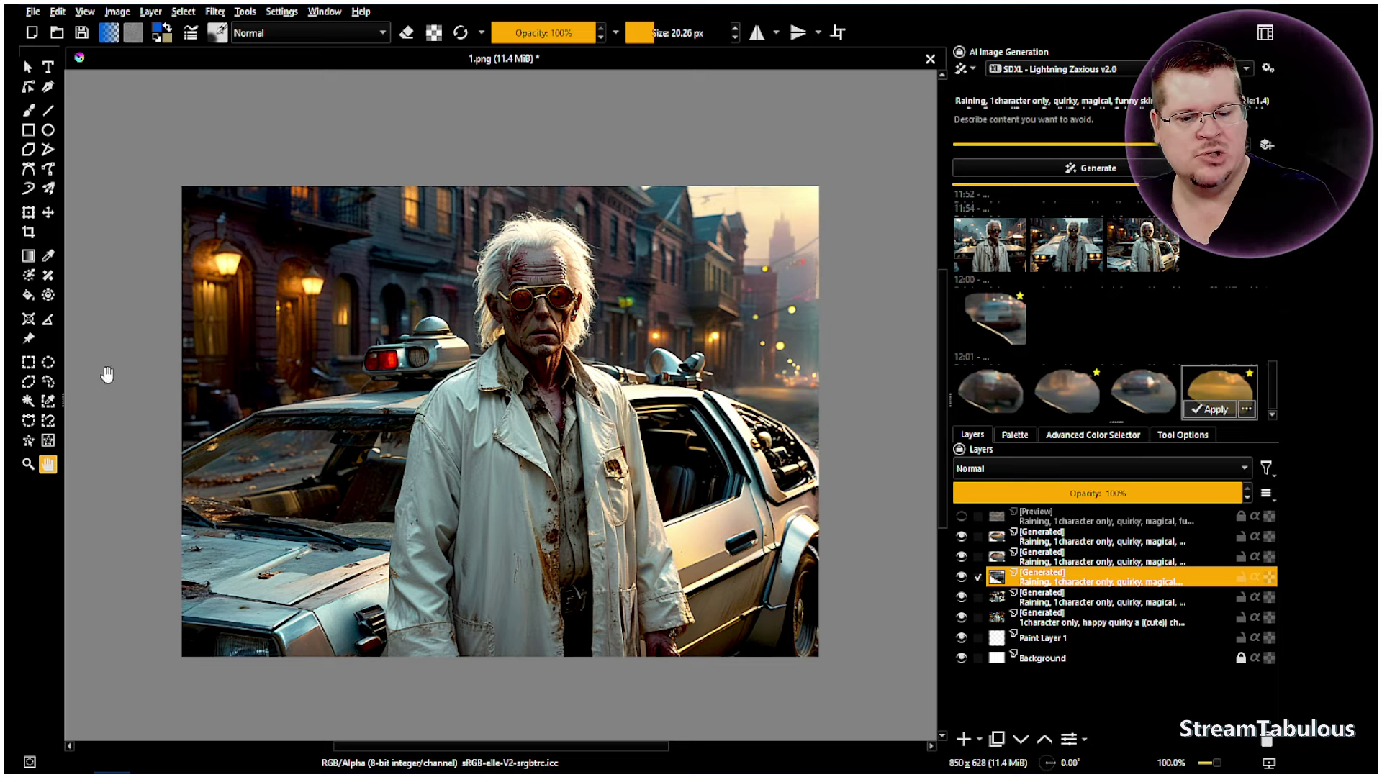
left_click(968, 67)
left_click(977, 103)
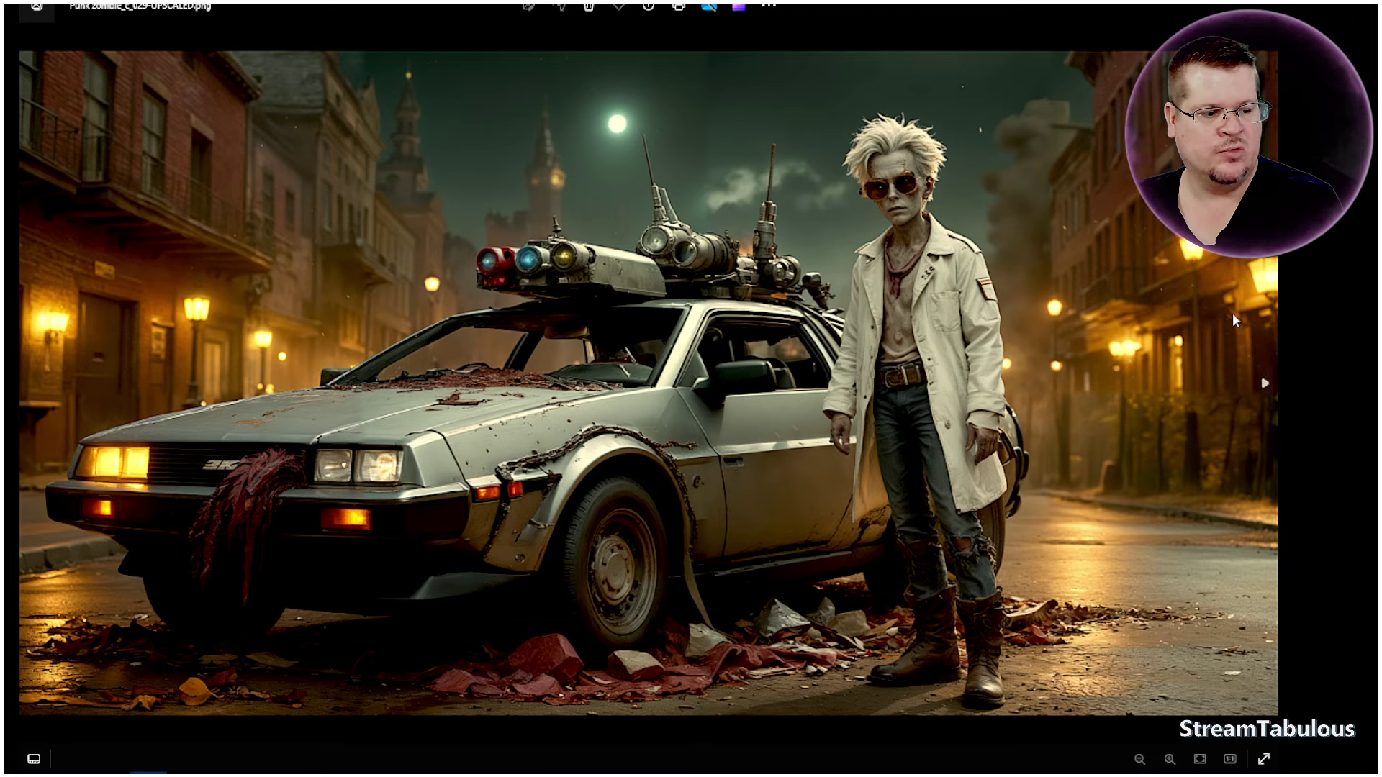
- Move to the next upscaled render, zoom into its facial detail, then advance to the sunglassed Doc Brown image
left_click(1263, 387)
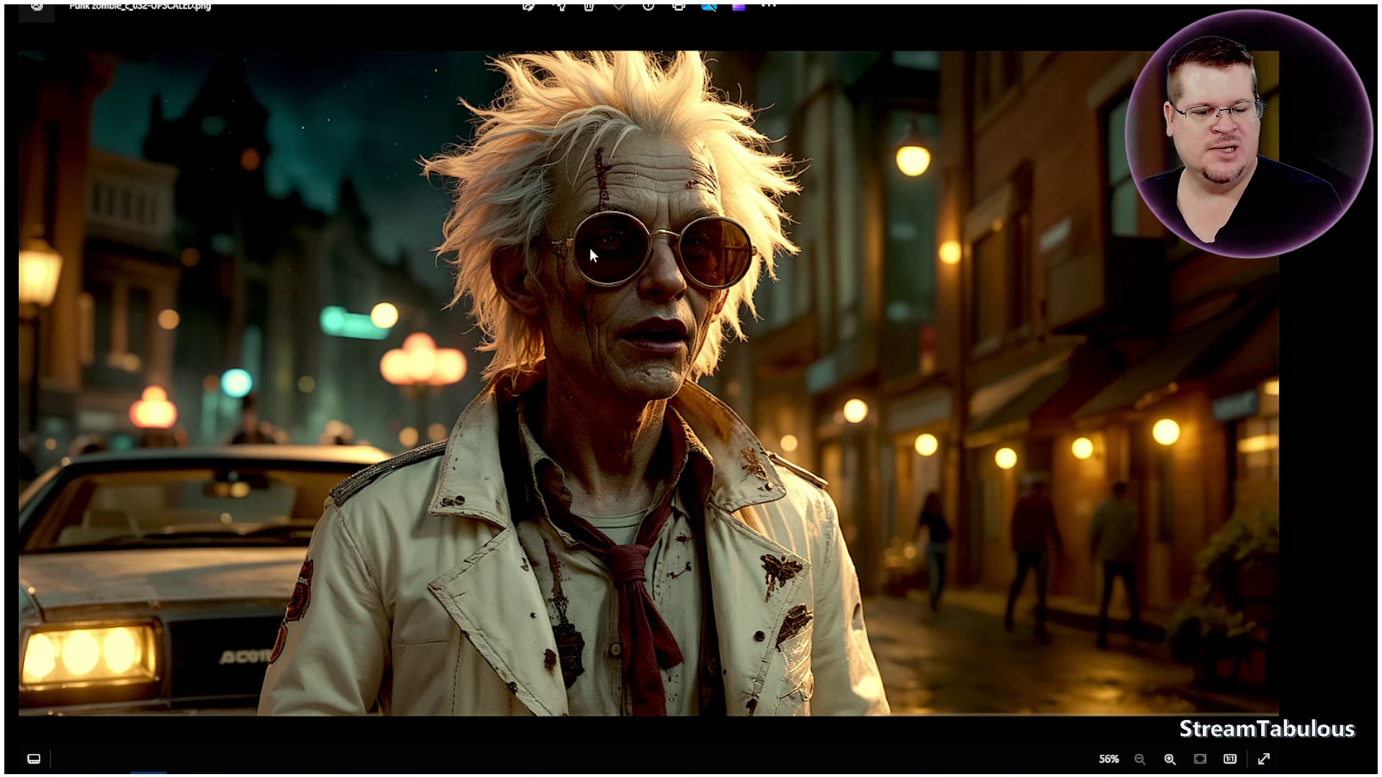
scroll(636, 196, "up", 2)
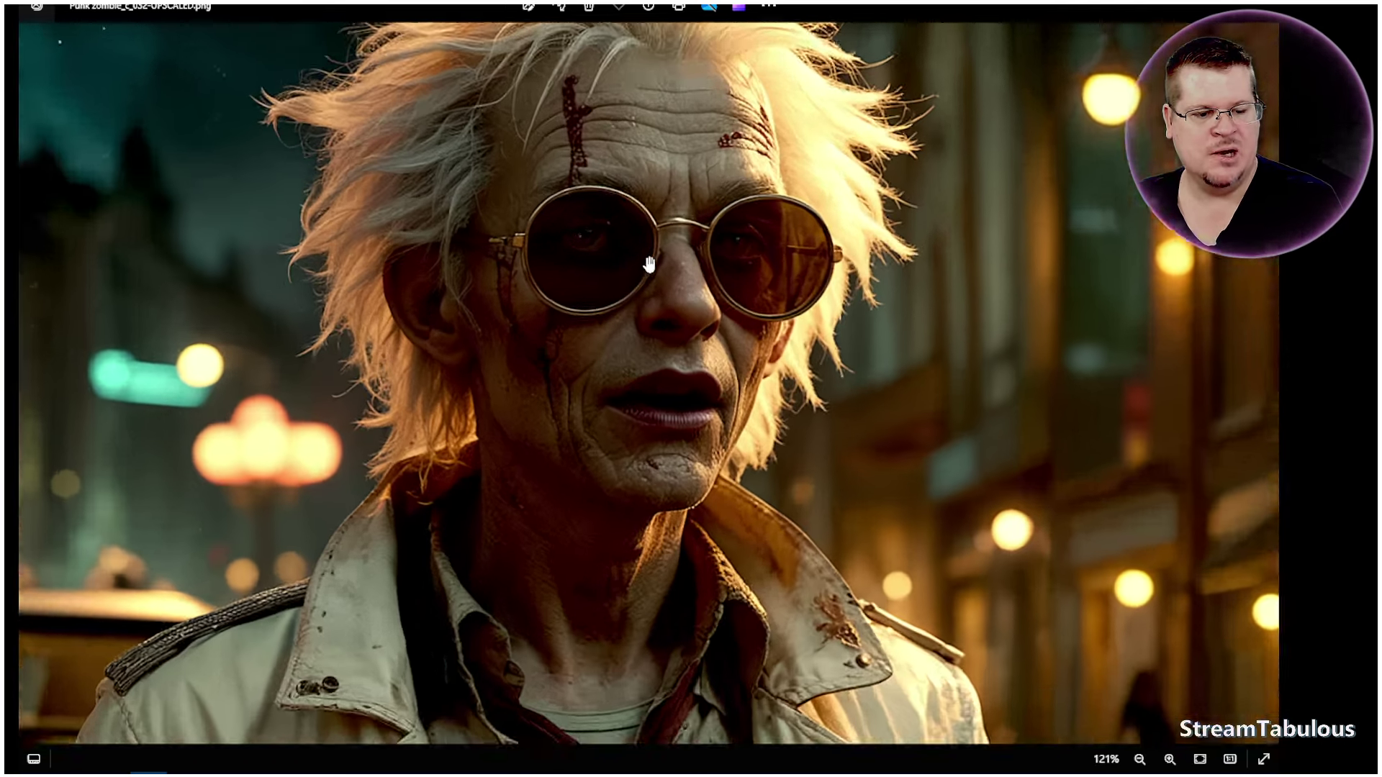
scroll(647, 265, "up", 3)
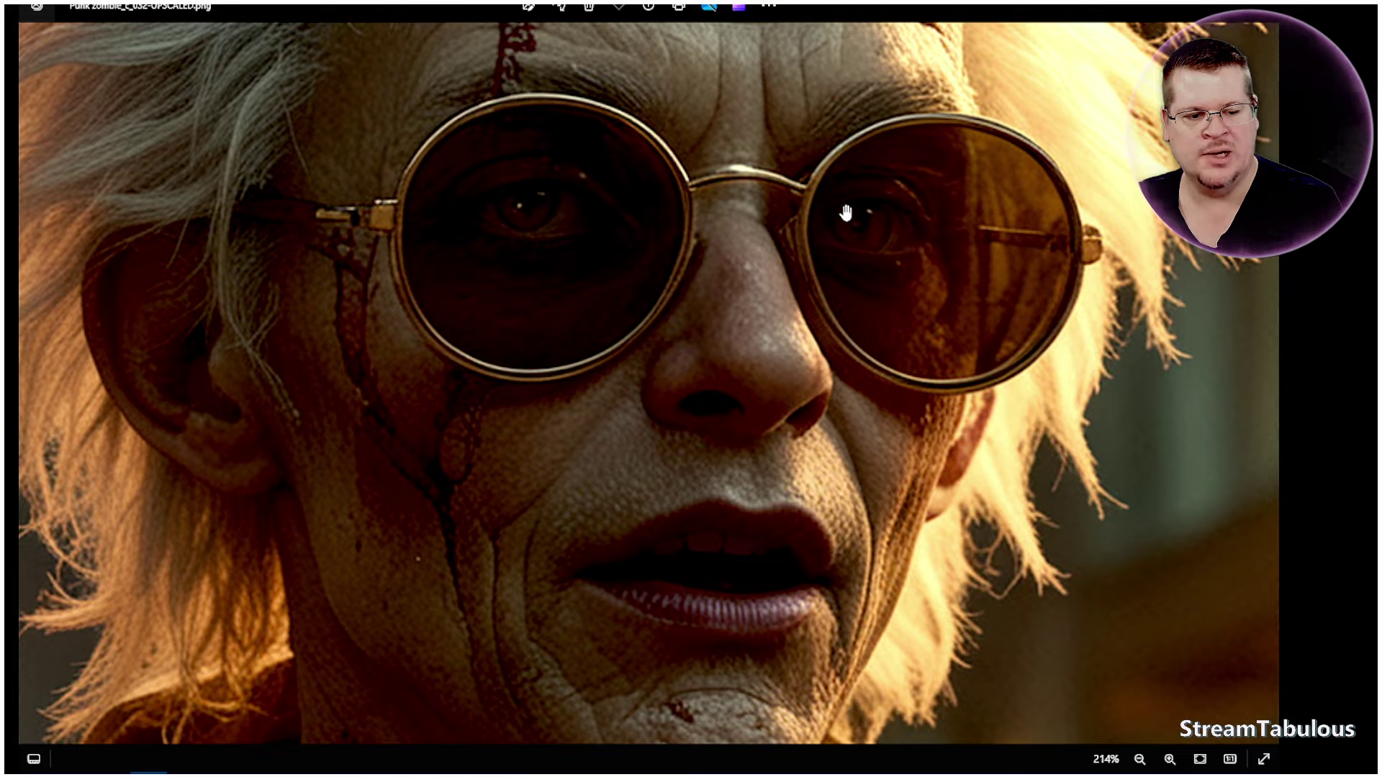
scroll(737, 285, "down", 3)
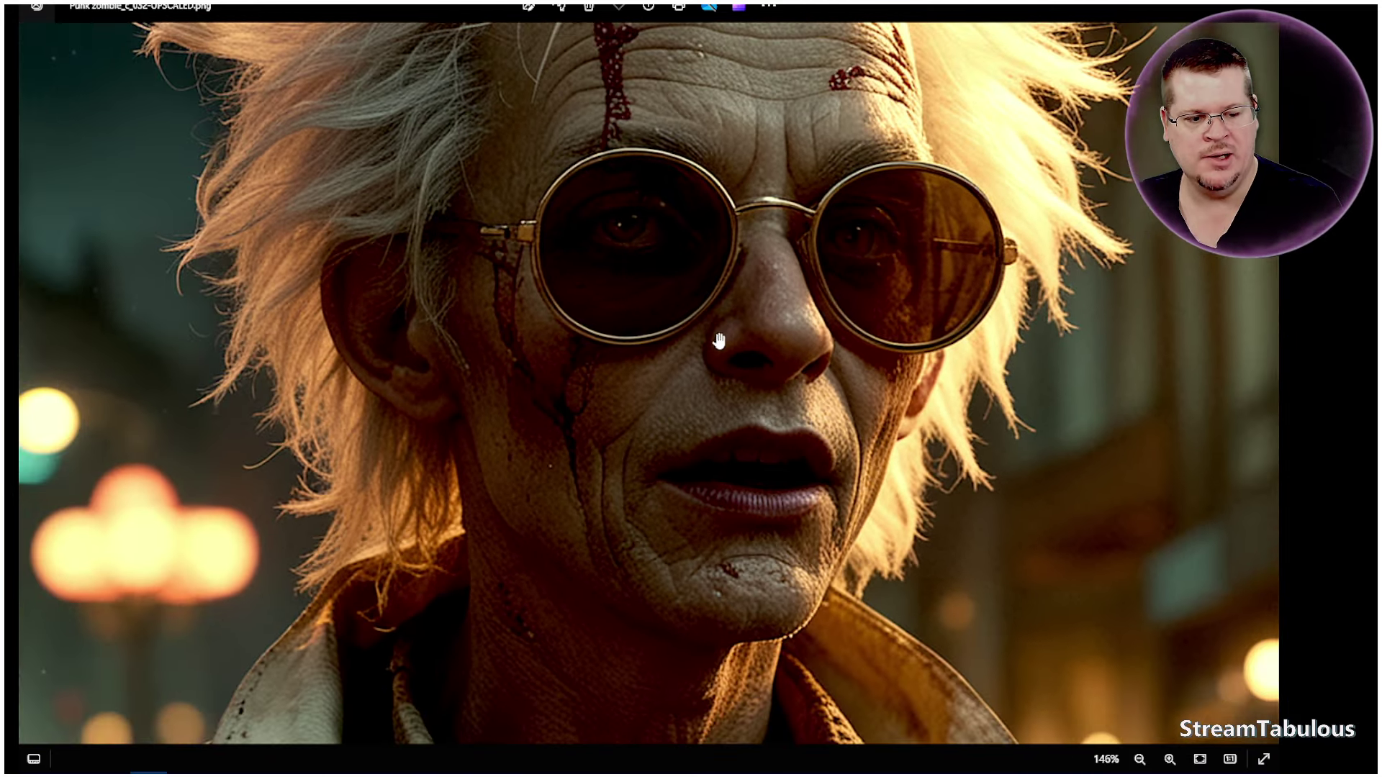
scroll(718, 341, "down", 1)
scroll(636, 398, "down", 2)
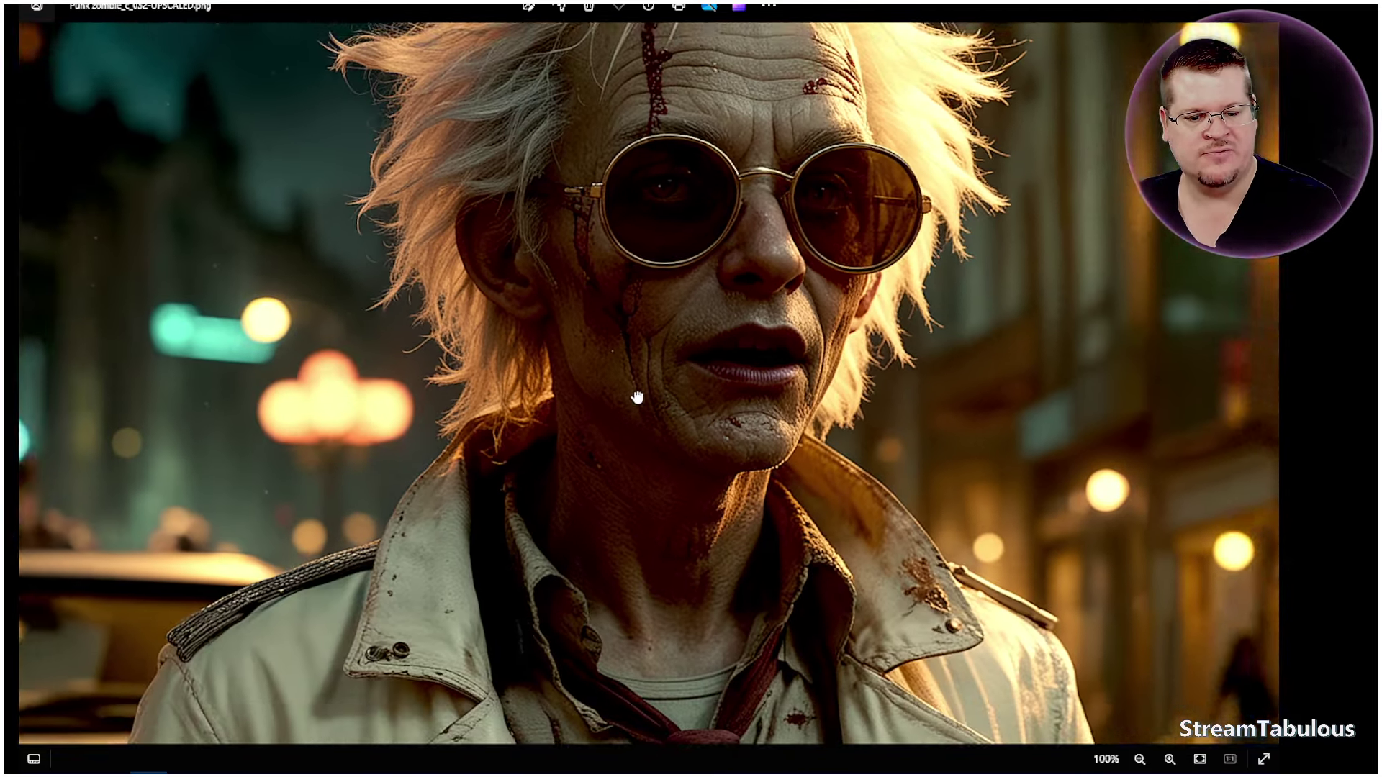
scroll(888, 324, "down", 2)
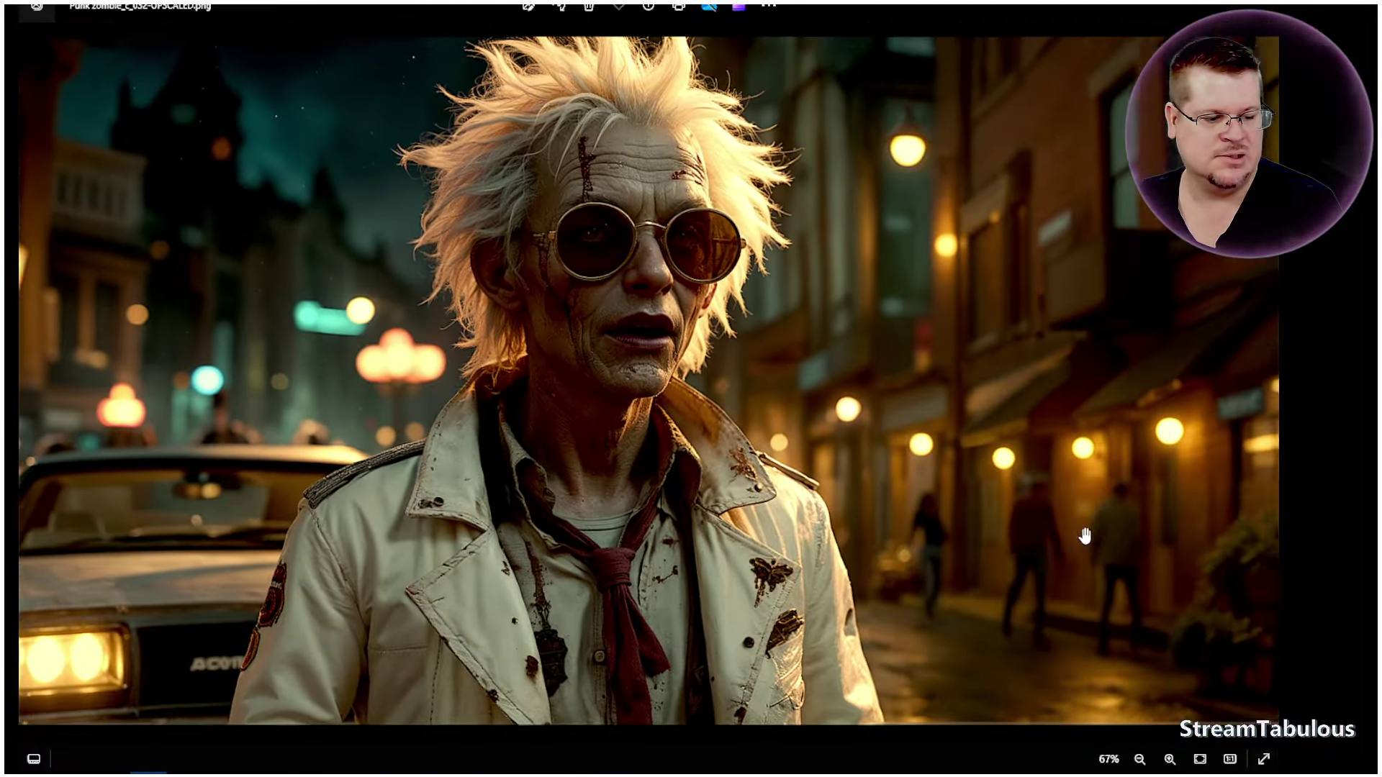
scroll(900, 417, "up", 2)
scroll(612, 411, "down", 3)
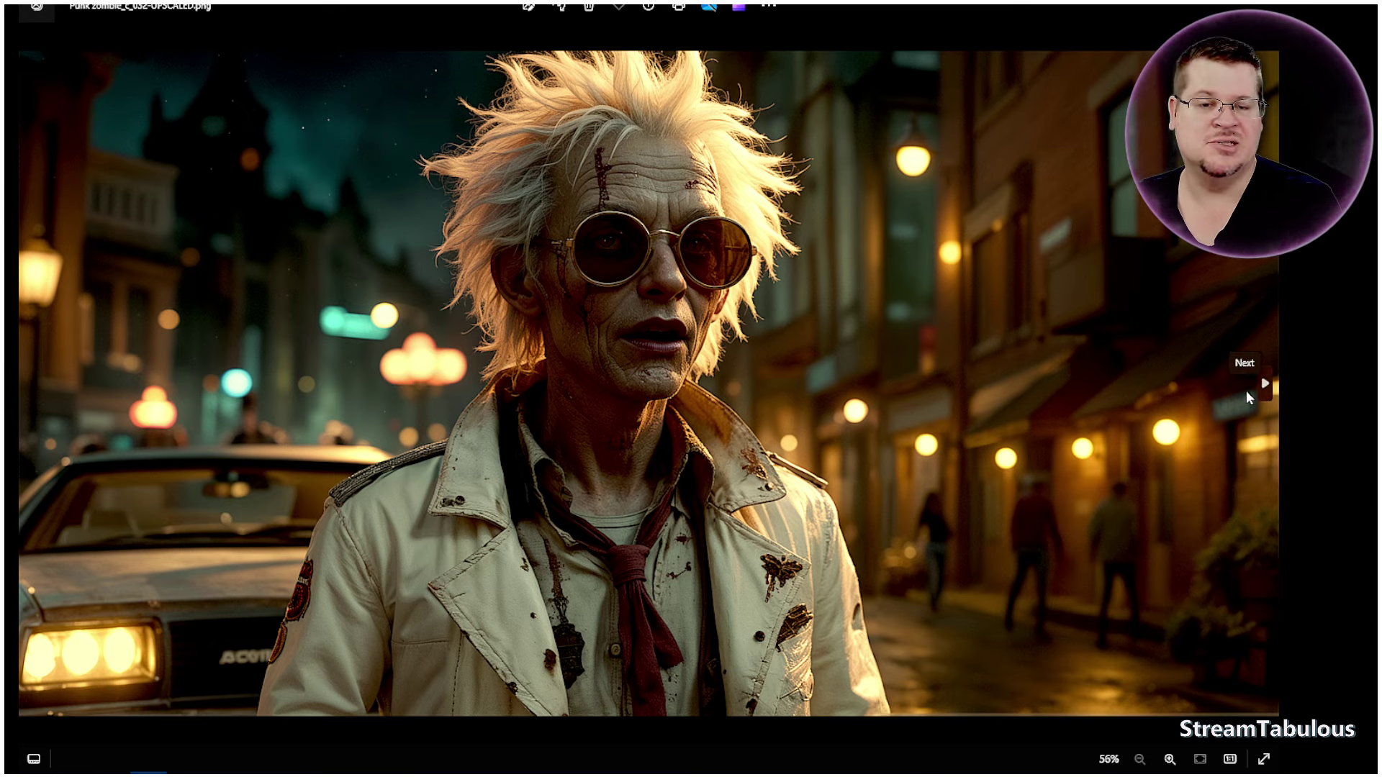
left_click(1245, 390)
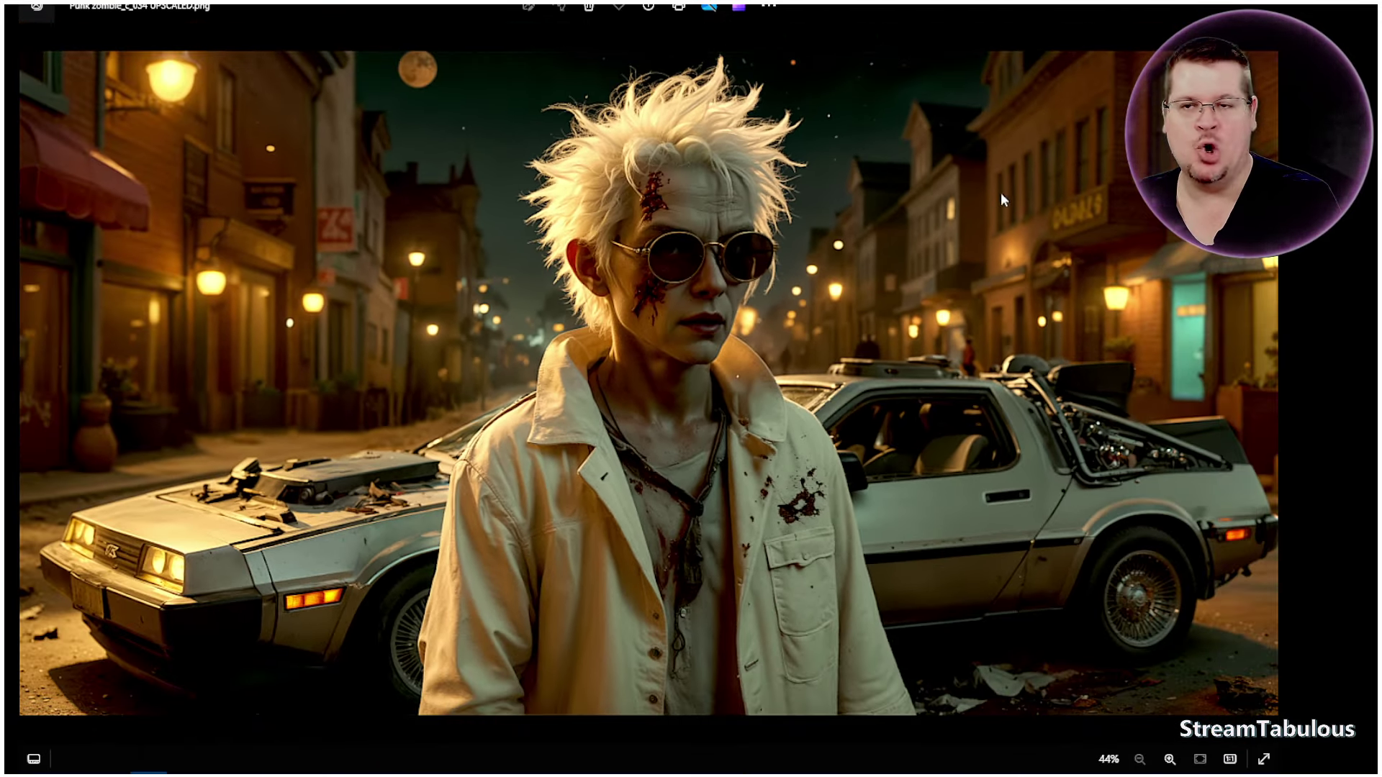
- Return to the 1.png scene, zoom into Doc Brown's face, then zoom out and recentre the whole image
key("alt+Tab")
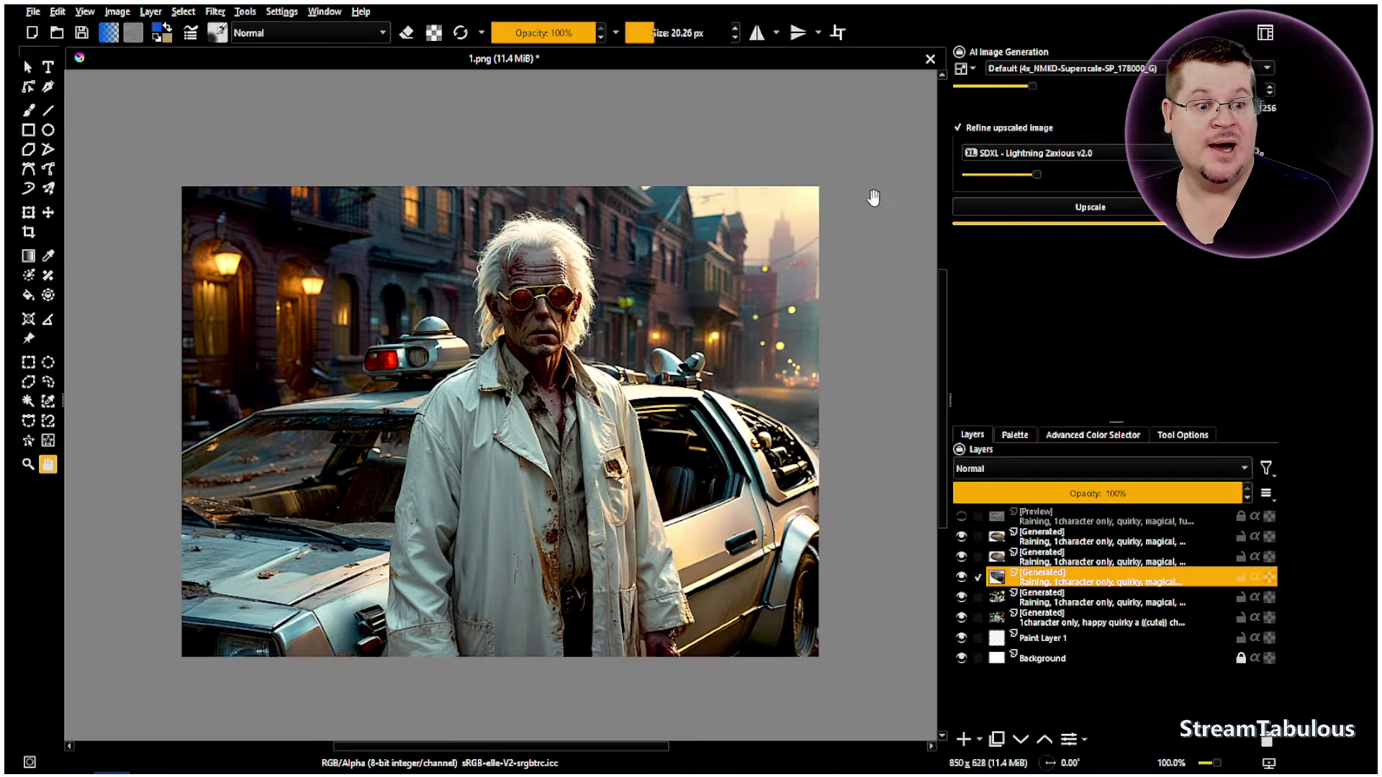
scroll(546, 304, "up", 4)
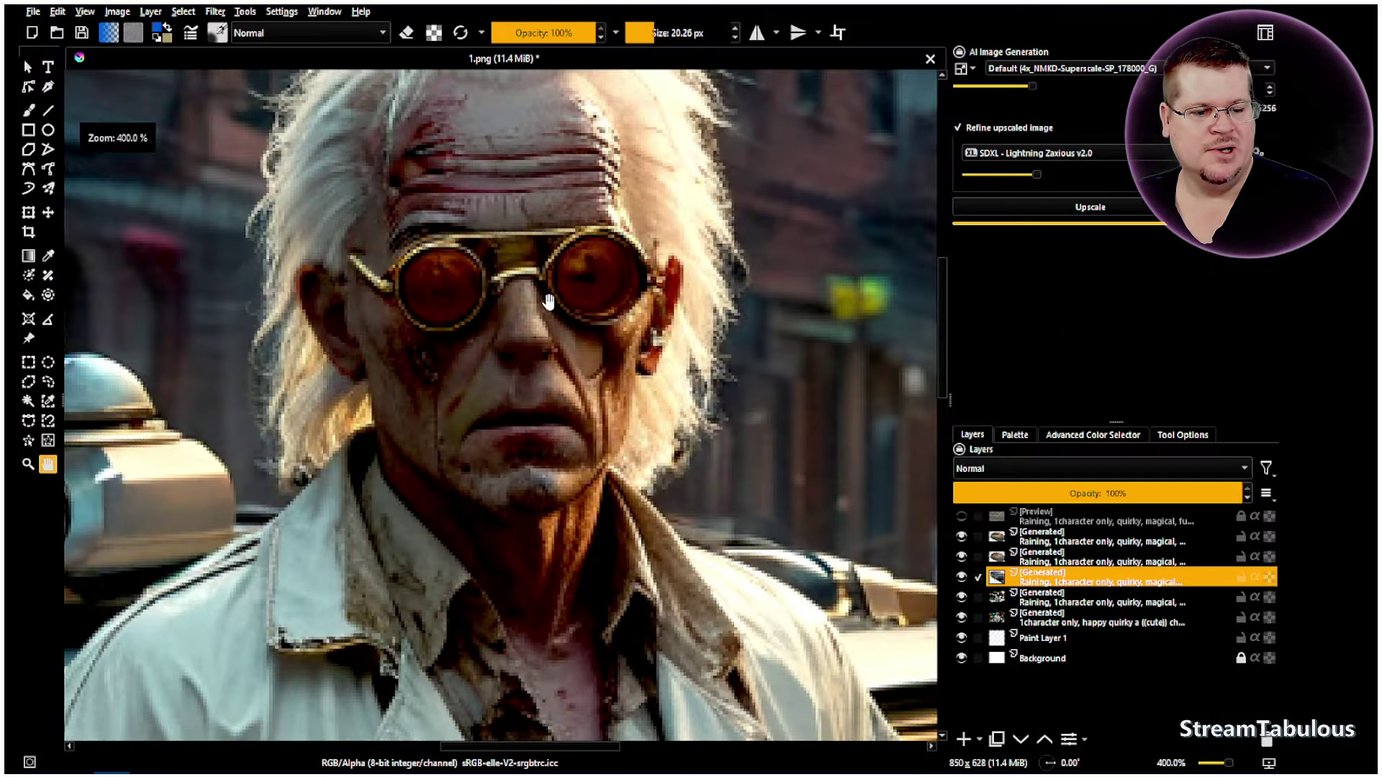
scroll(568, 317, "down", 2)
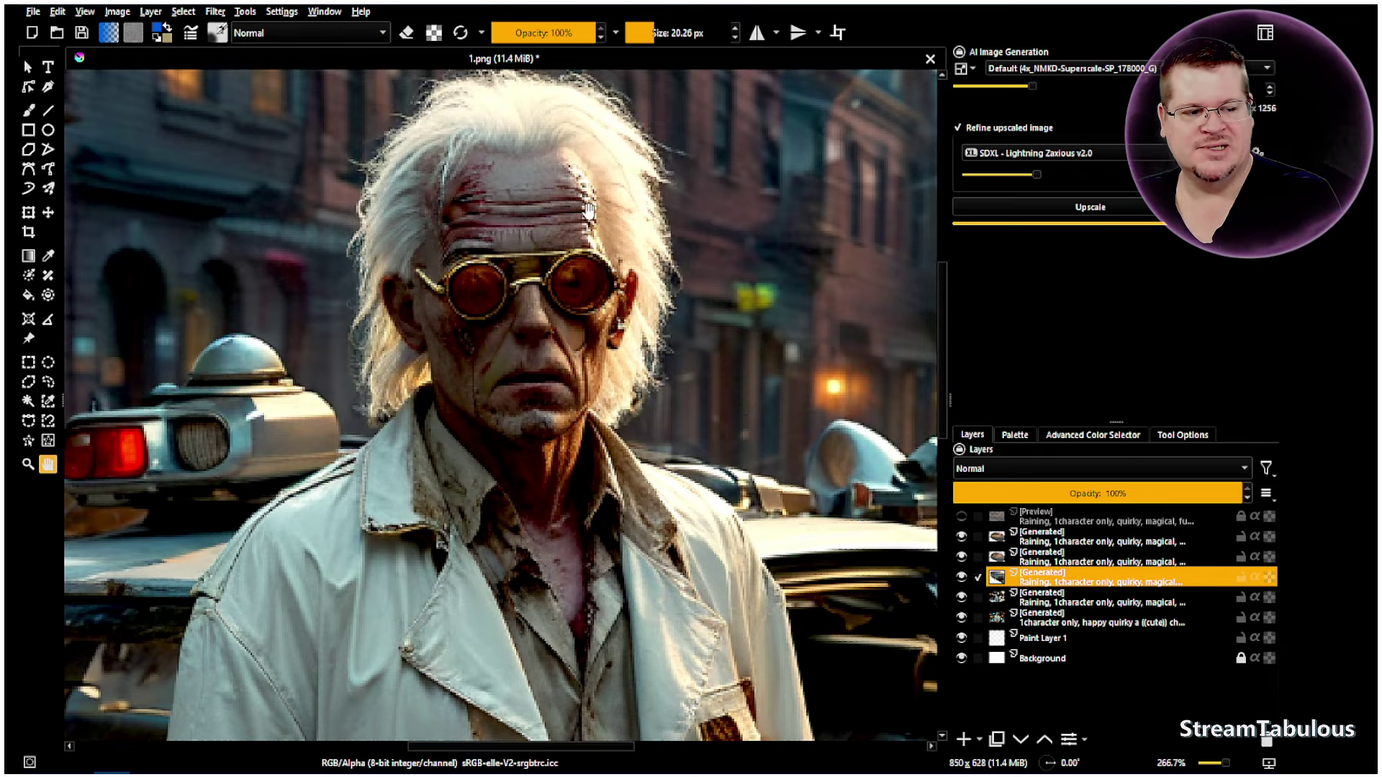
scroll(529, 300, "down", 2)
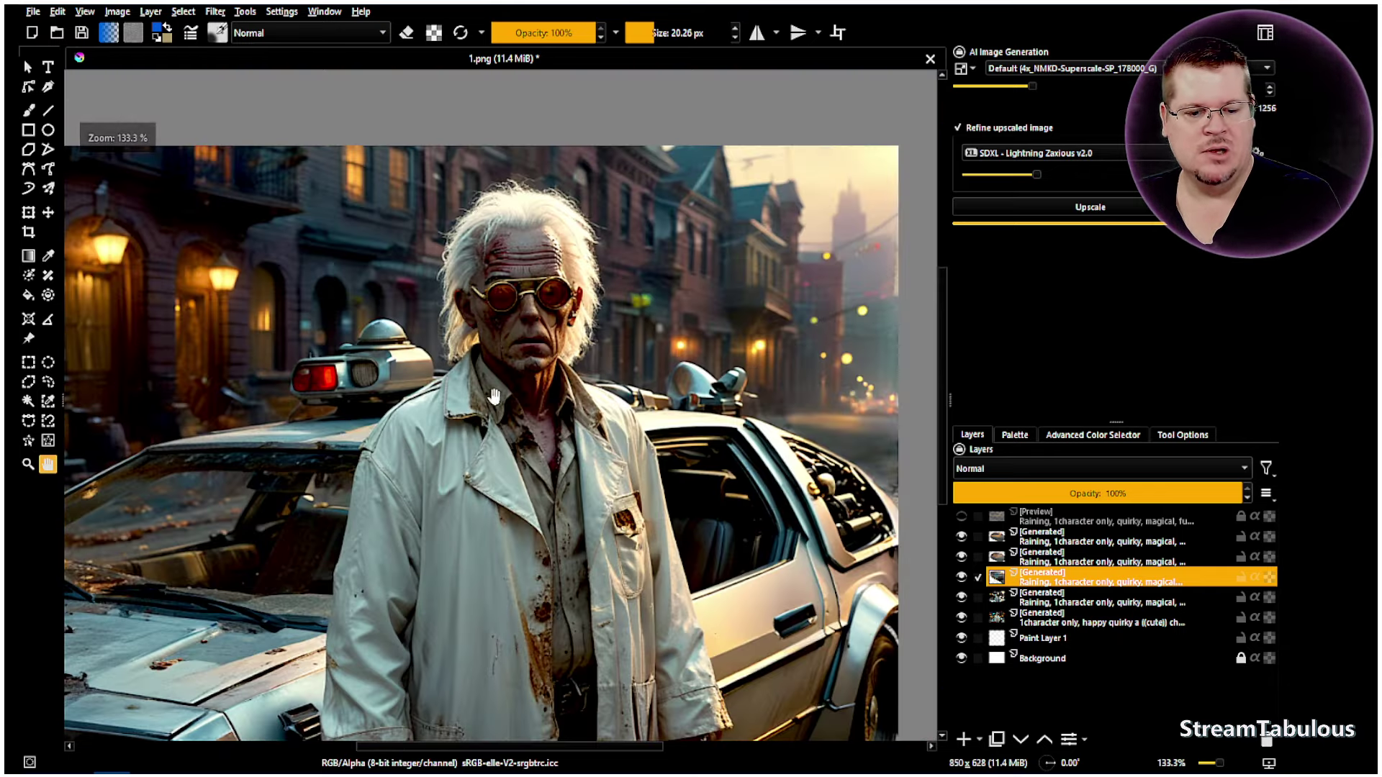
scroll(495, 392, "down", 1)
left_click_drag(467, 400, 412, 339)
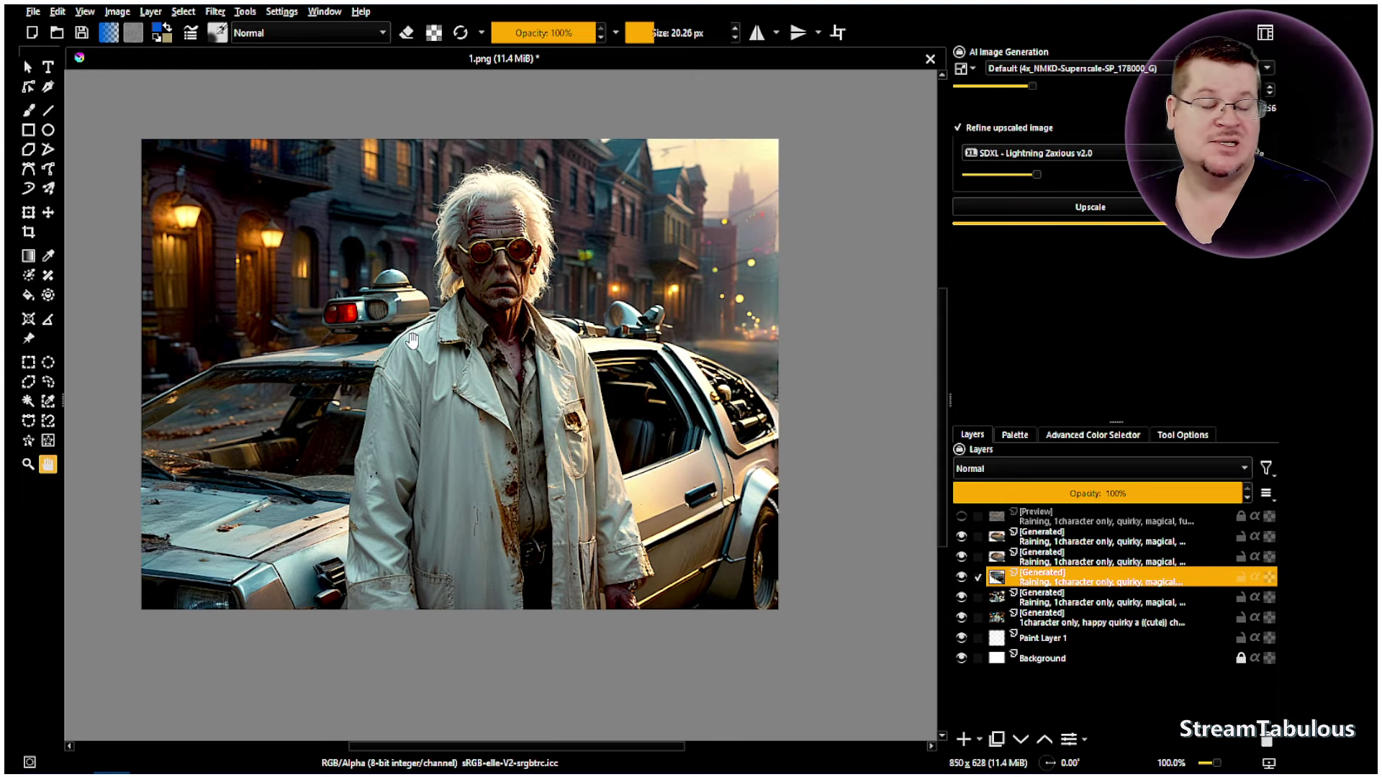